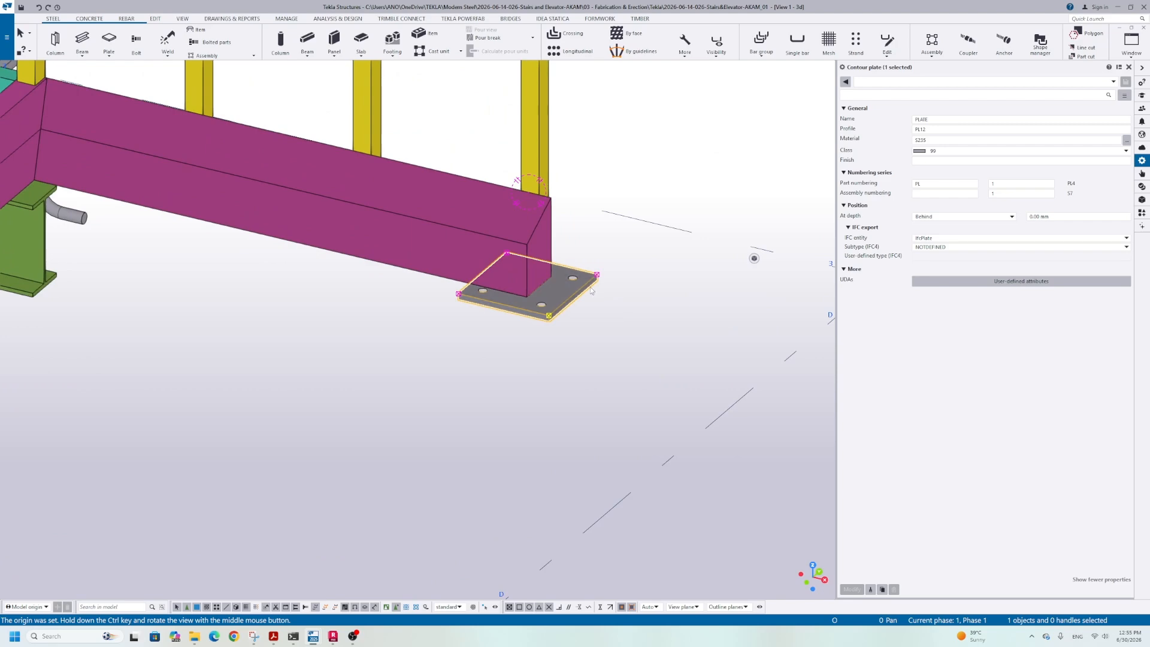
- Examine the base plate at the lower stringer's end and its surrounding landing and railing from several angles
middle_click_drag(569, 363, 469, 375, "ctrl")
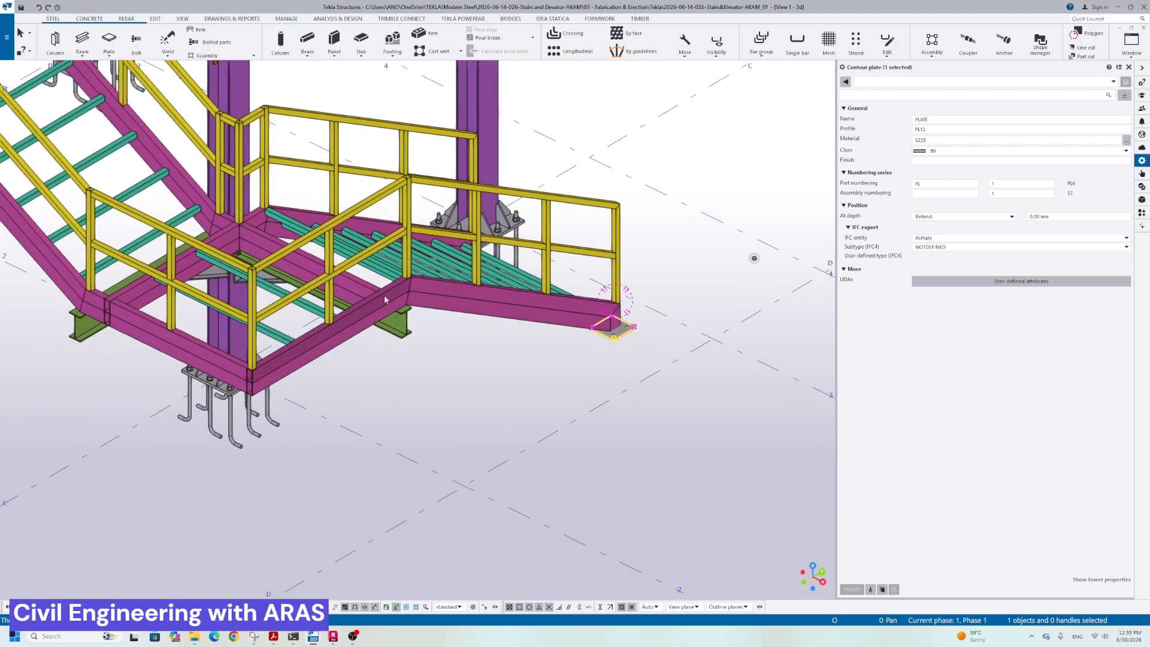
middle_click_drag(498, 269, 529, 359, "ctrl")
scroll(515, 335, "up", 6)
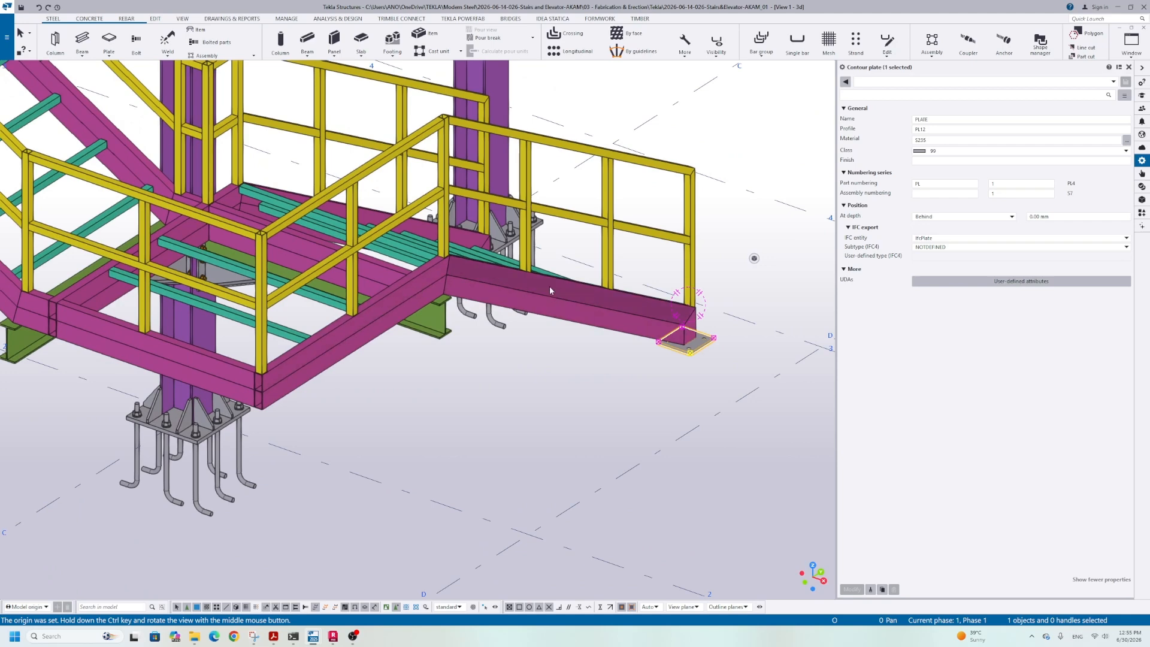
scroll(549, 286, "down", 4)
scroll(600, 311, "up", 6)
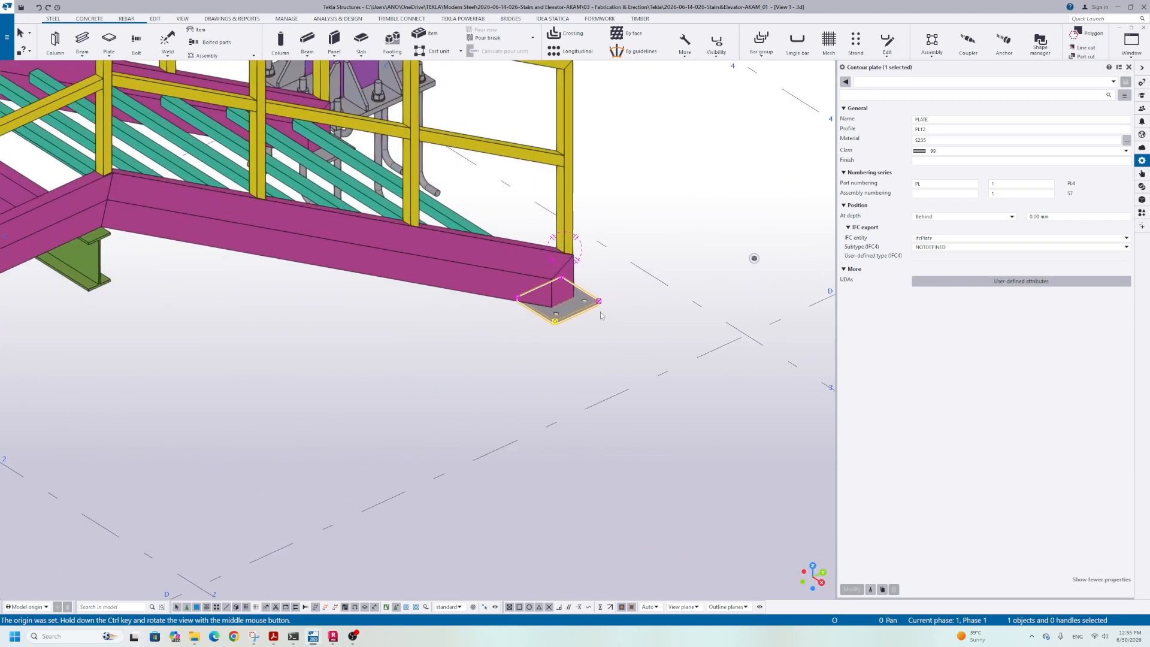
scroll(601, 312, "up", 1)
left_click(642, 212)
left_click(576, 306)
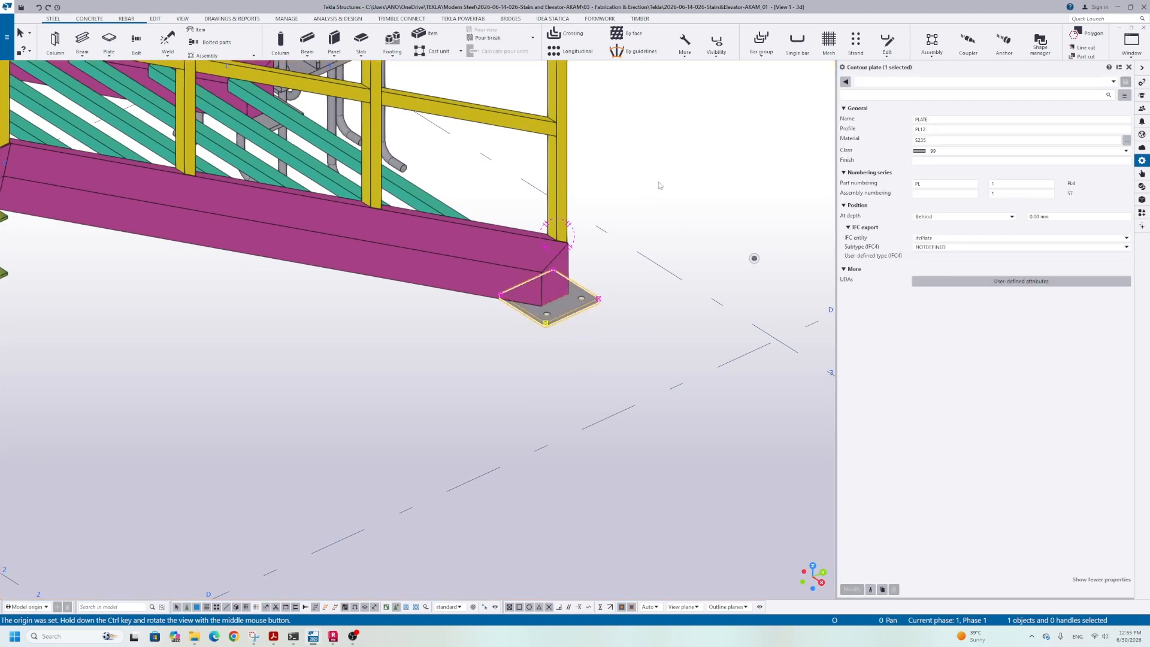
middle_click_drag(659, 186, 644, 359, "ctrl")
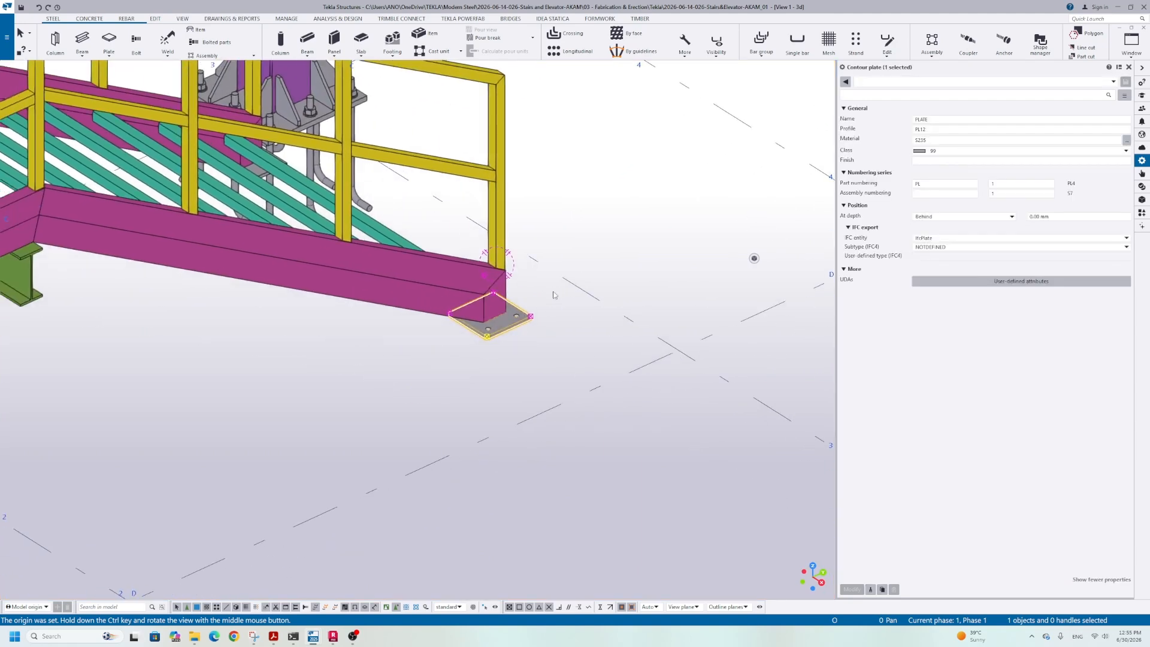
- Inspect the part and assembly numbering properties of the contour plate under the stringer's end
scroll(554, 294, "up", 3)
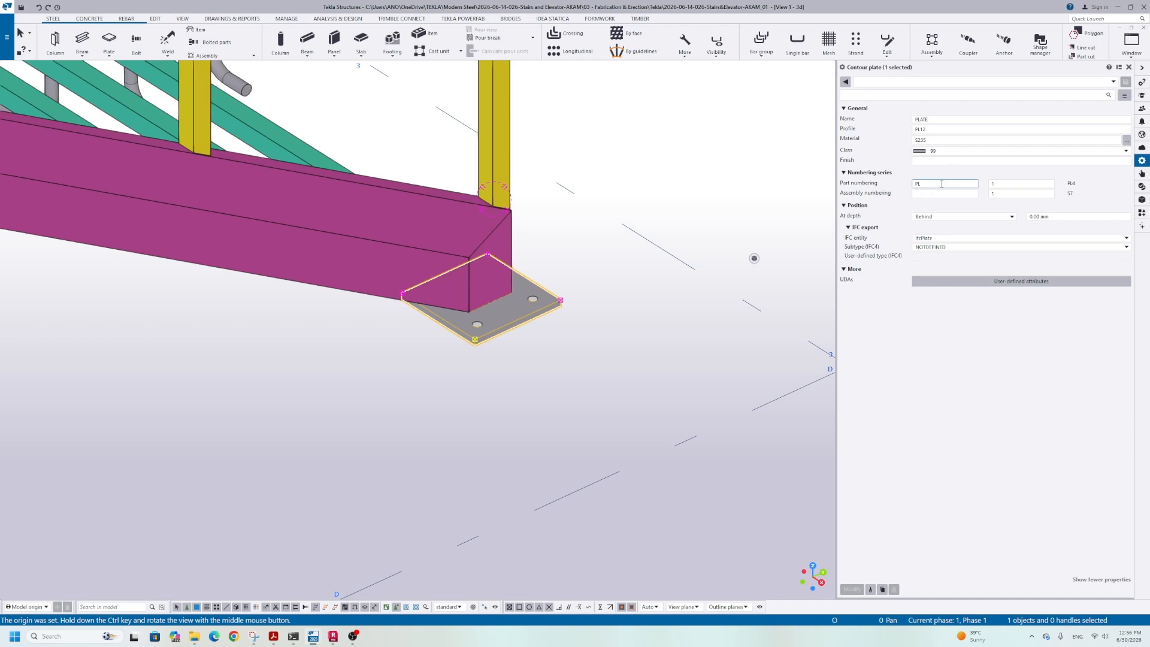
left_click(667, 223)
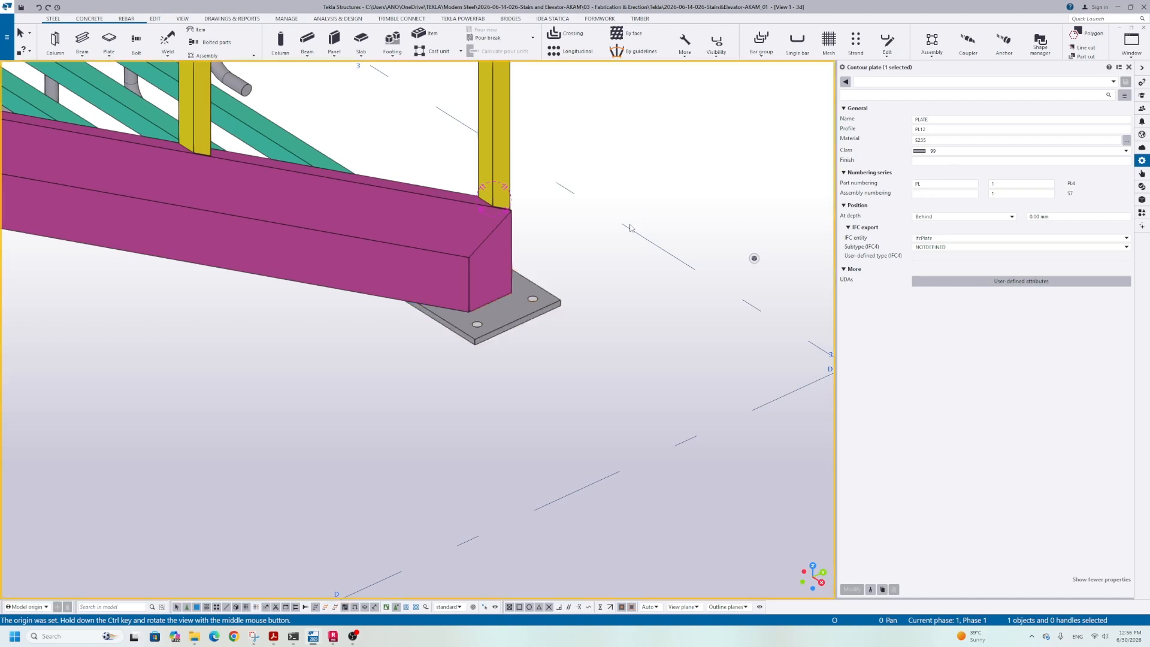
scroll(551, 308, "up", 2)
left_click(530, 276)
scroll(471, 259, "down", 3)
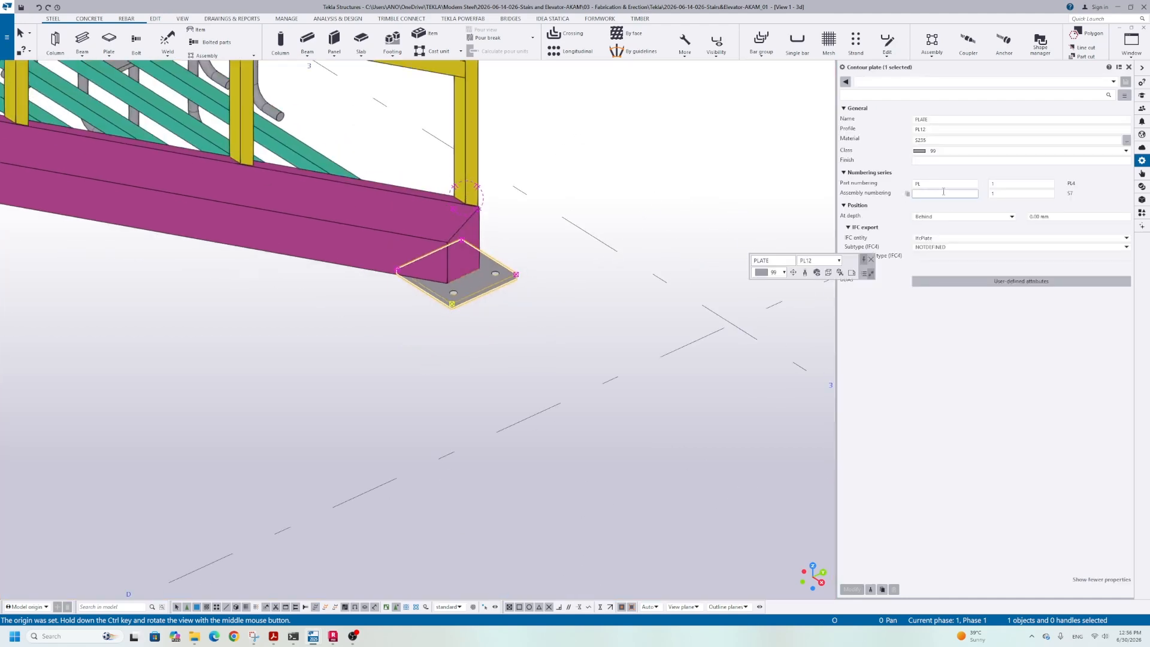
left_click(678, 234)
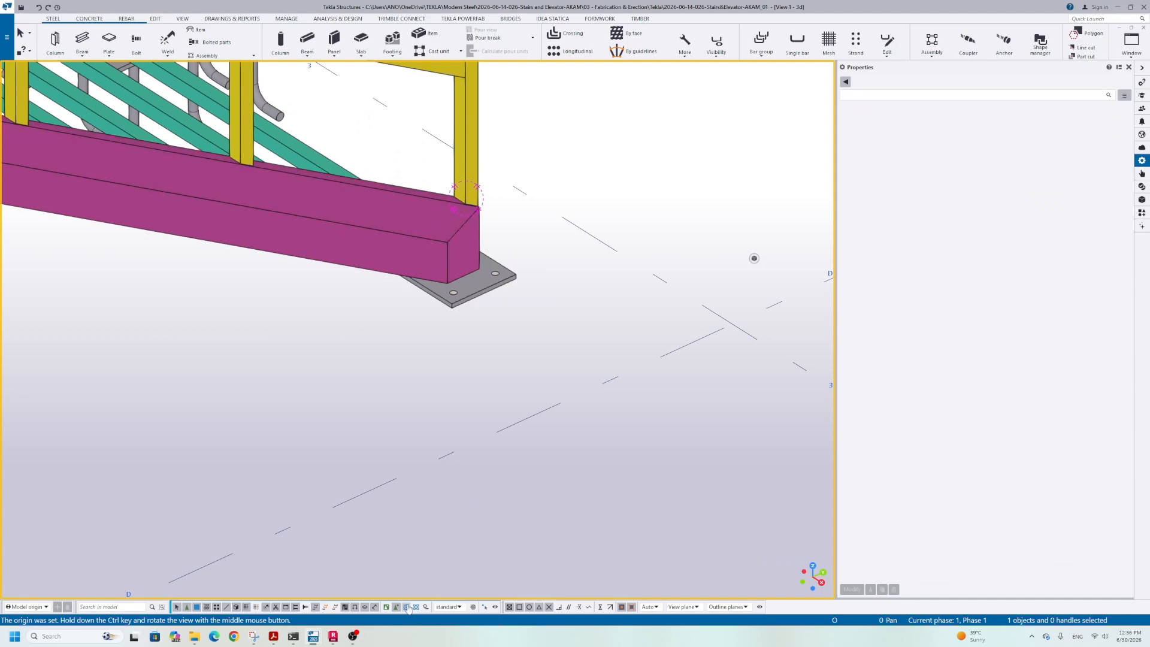
- Select the whole steel assembly containing the stringer to check which parts it includes, including the base plate
left_click(395, 251)
scroll(396, 250, "down", 6)
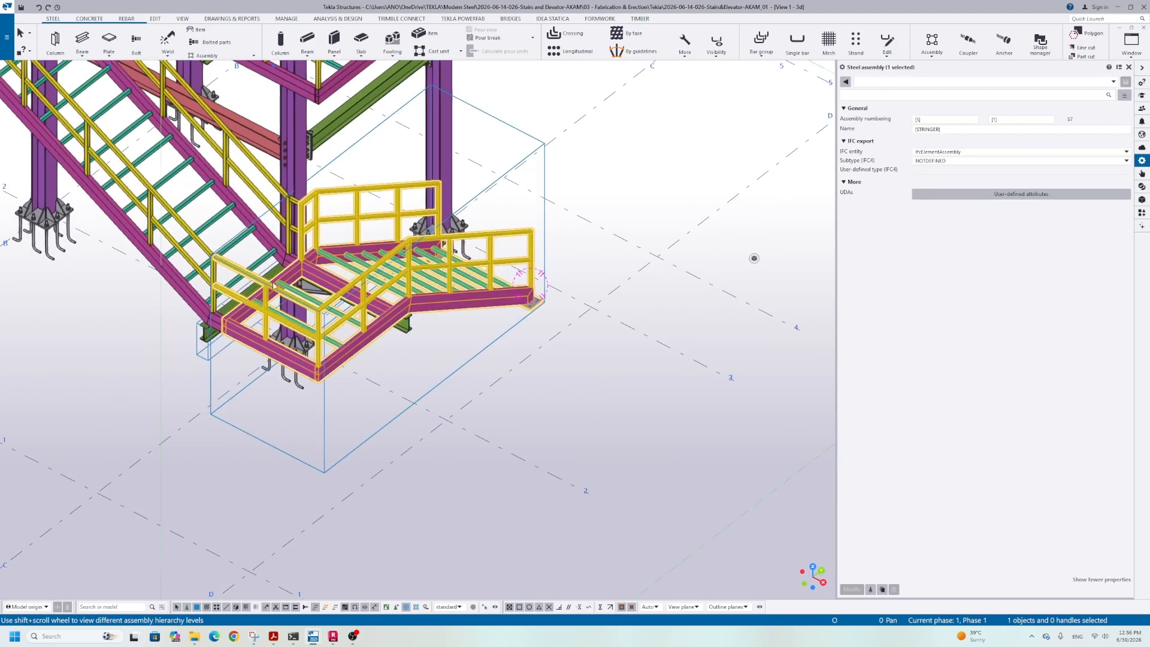
scroll(543, 313, "up", 3)
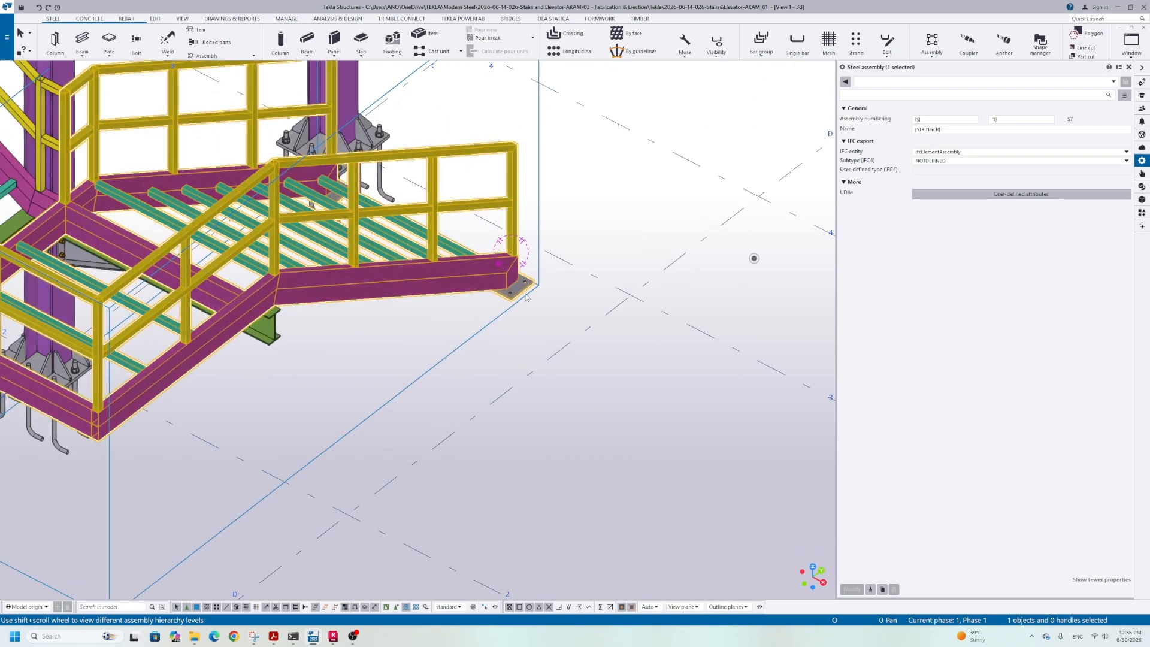
left_click(497, 380)
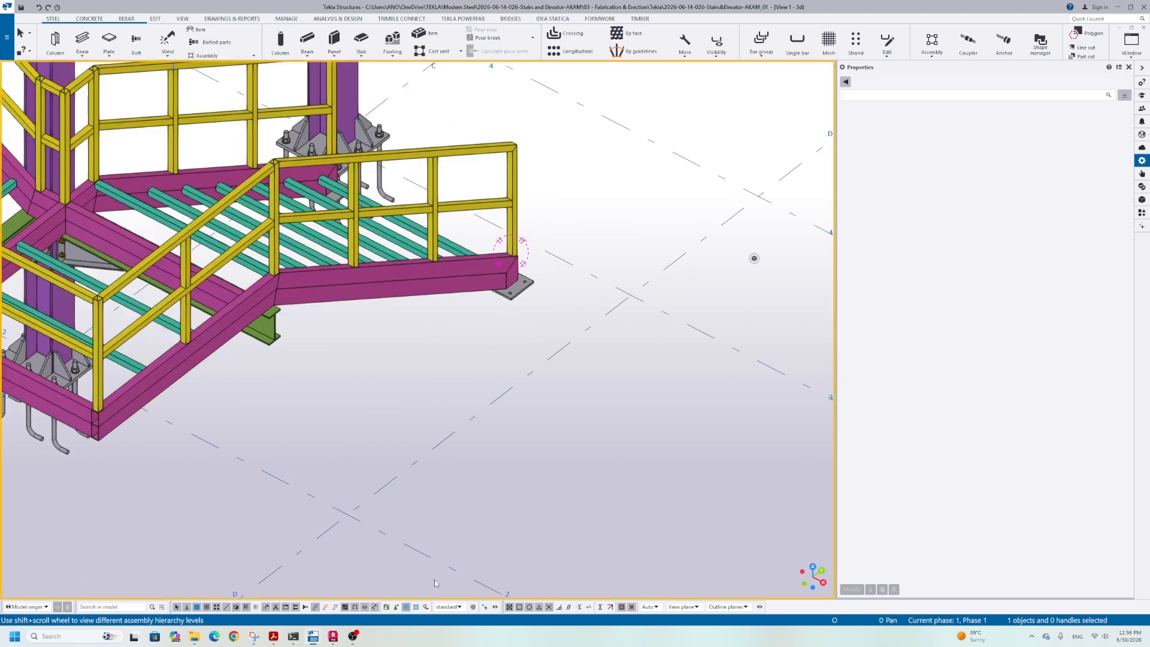
- Check the part and assembly numbering properties of the individual stringer beams along the landing and lower run
scroll(469, 283, "up", 2)
left_click(469, 283)
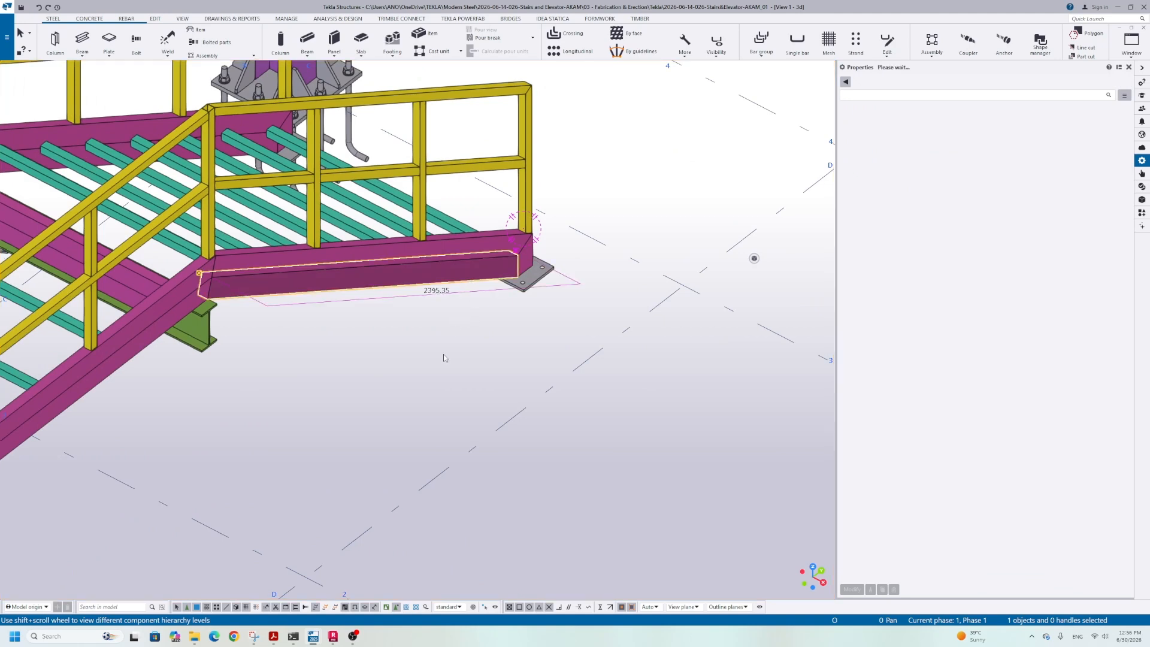
middle_click_drag(499, 401, 649, 370)
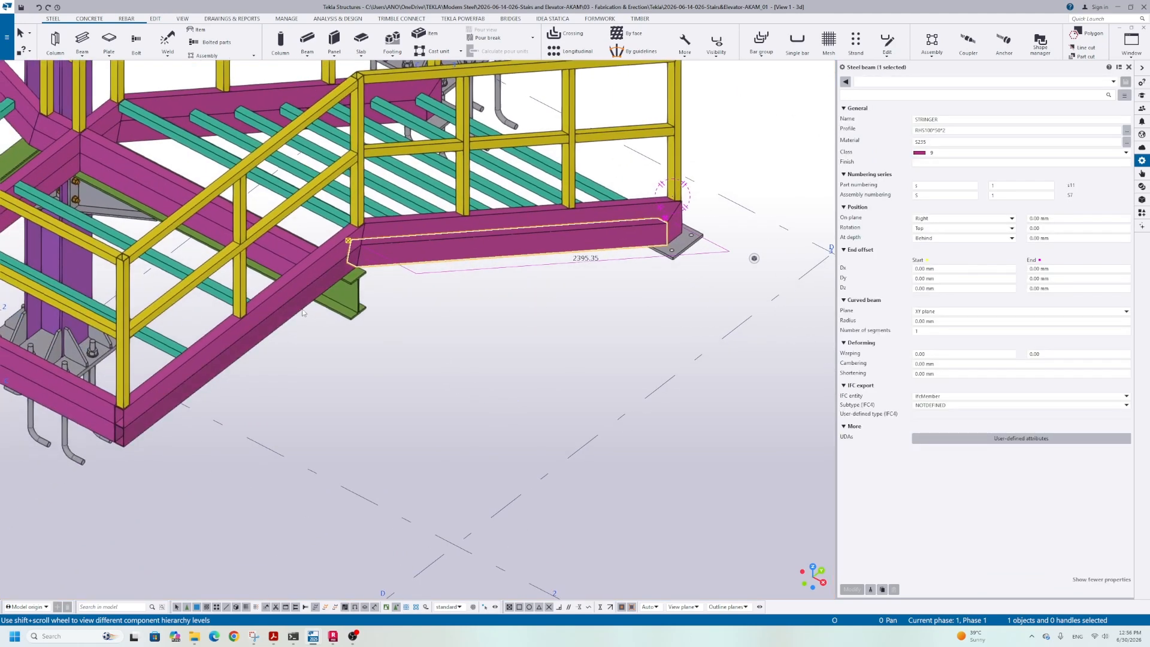
left_click(421, 337)
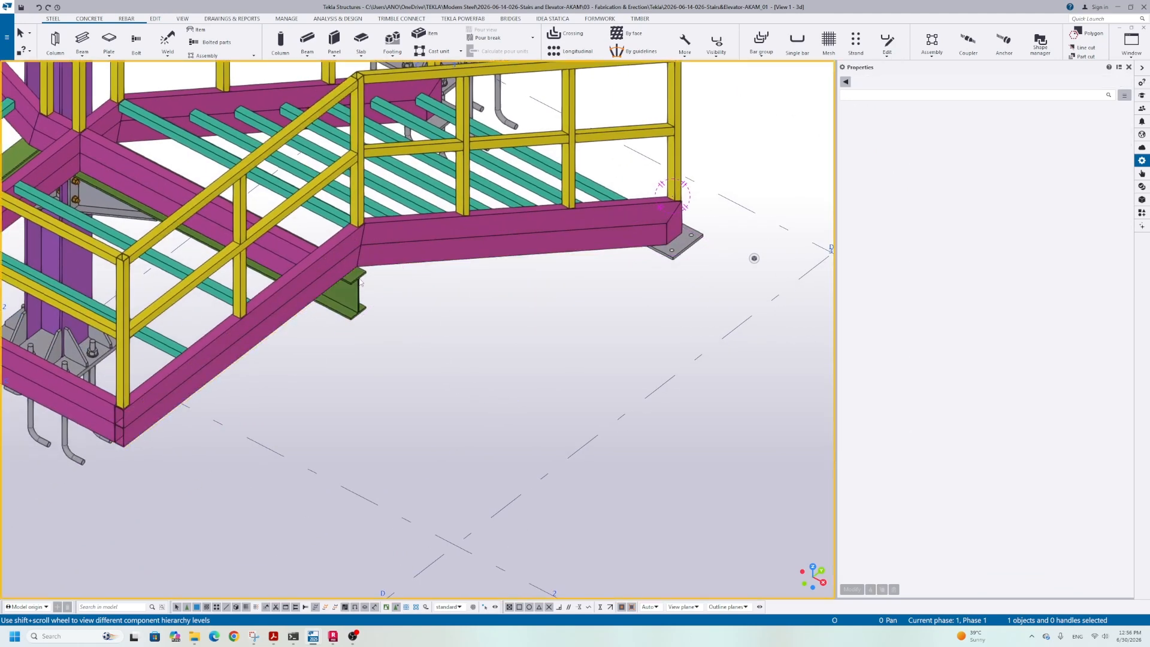
left_click(269, 337)
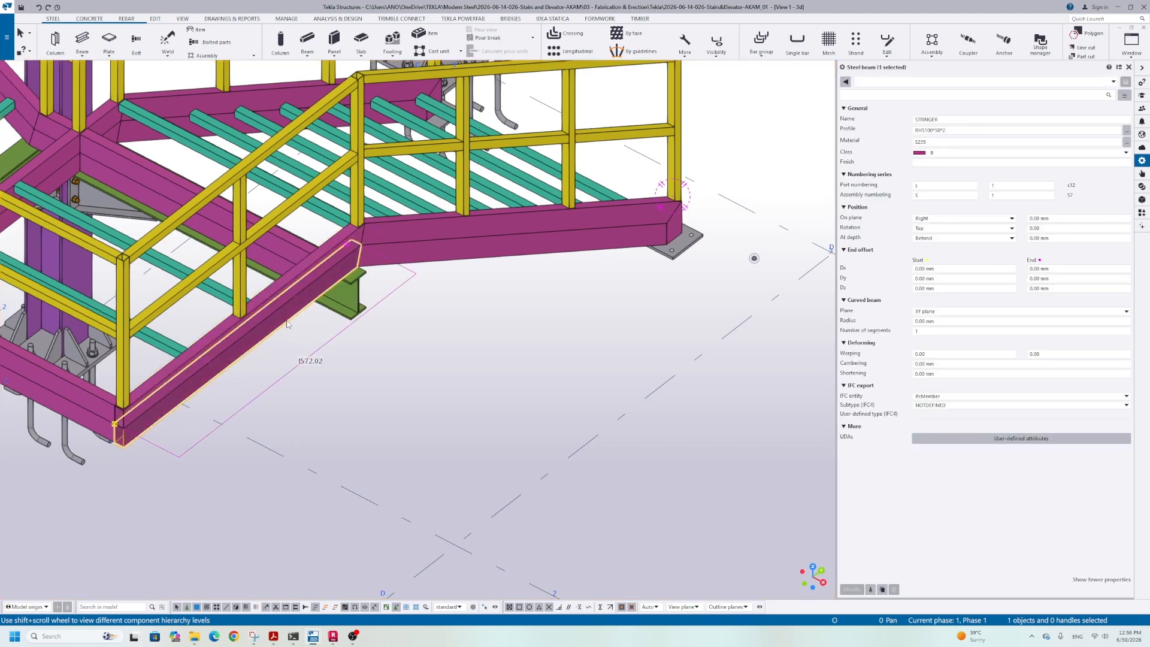
left_click(925, 197)
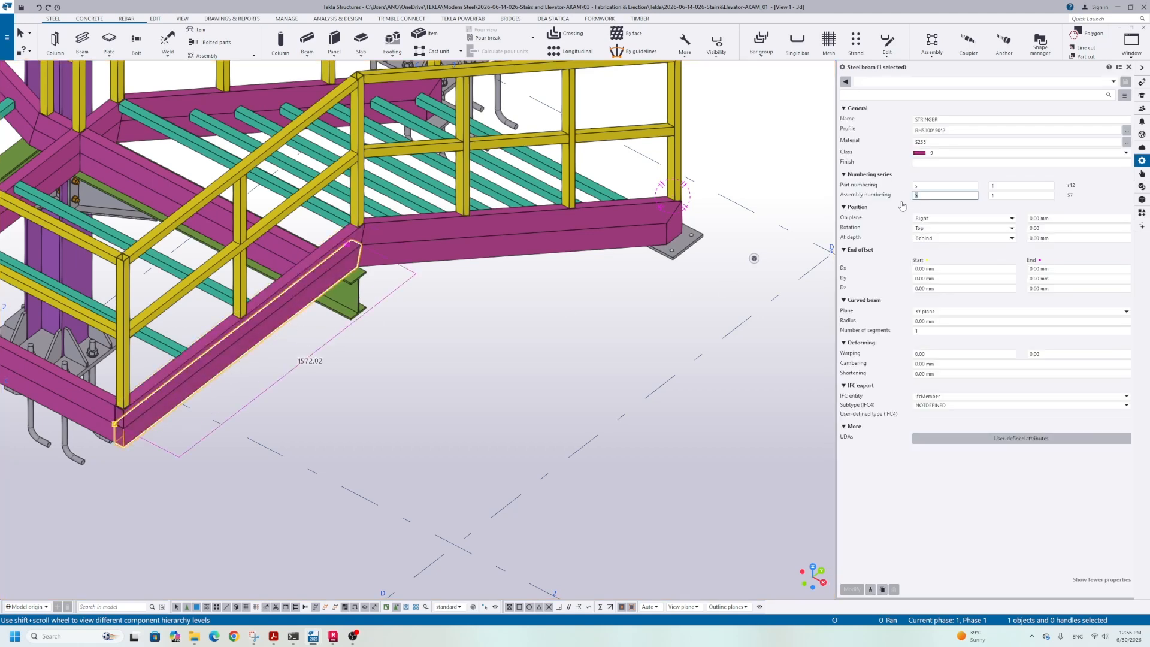
left_click(496, 317)
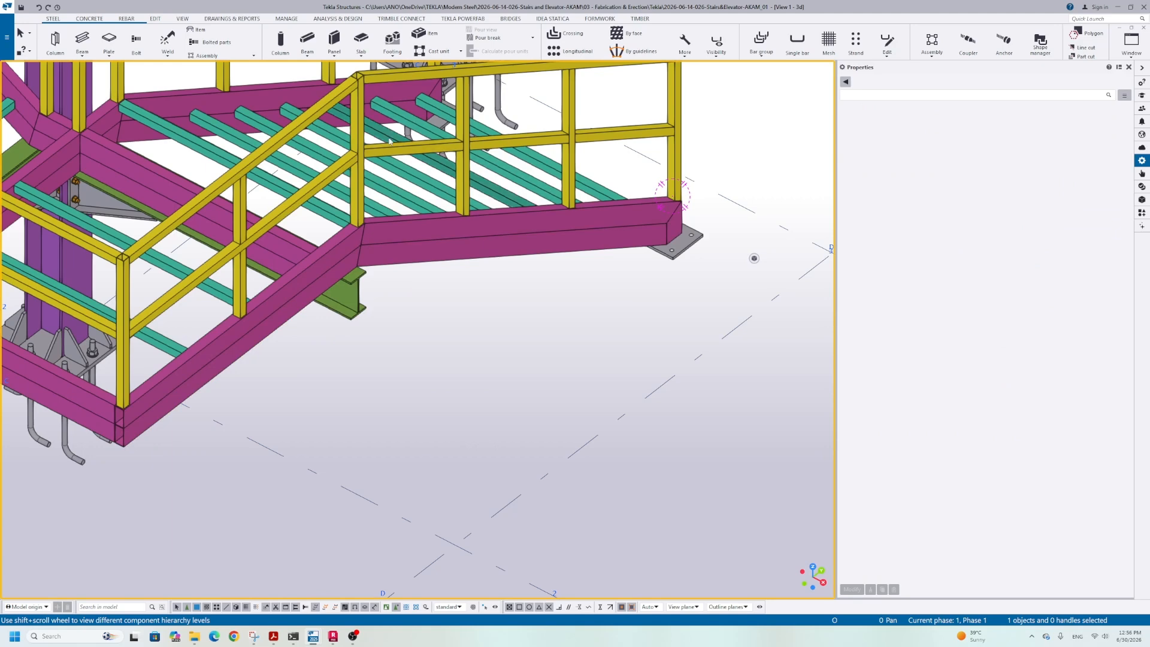
scroll(463, 174, "down", 2)
scroll(323, 257, "up", 2)
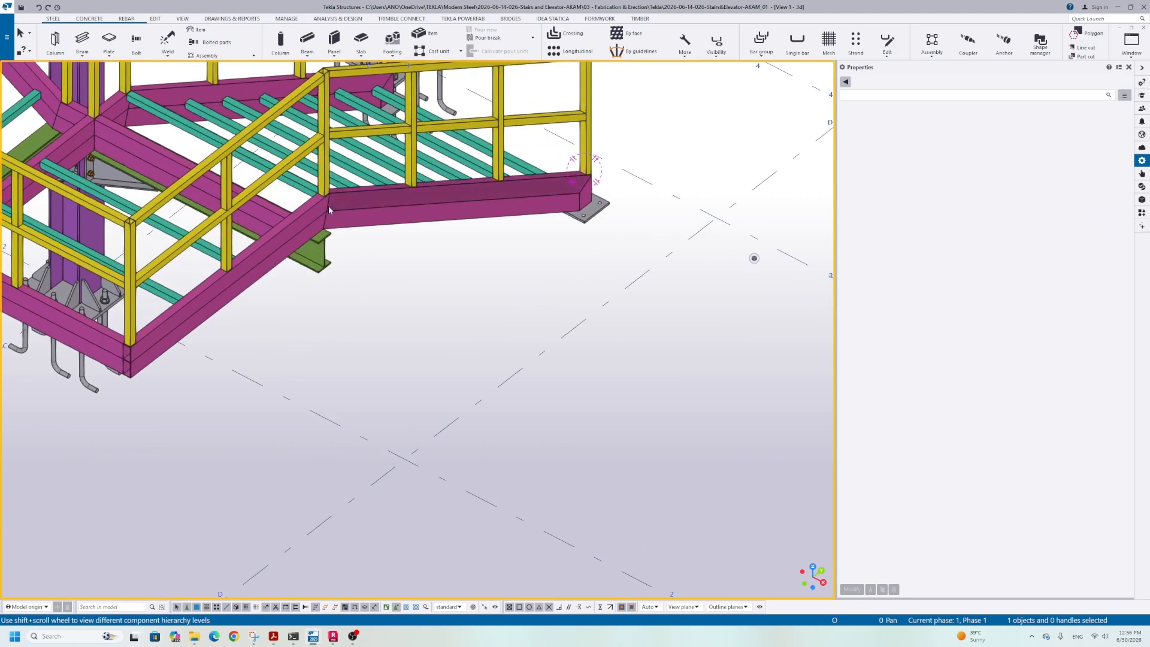
left_click(278, 250)
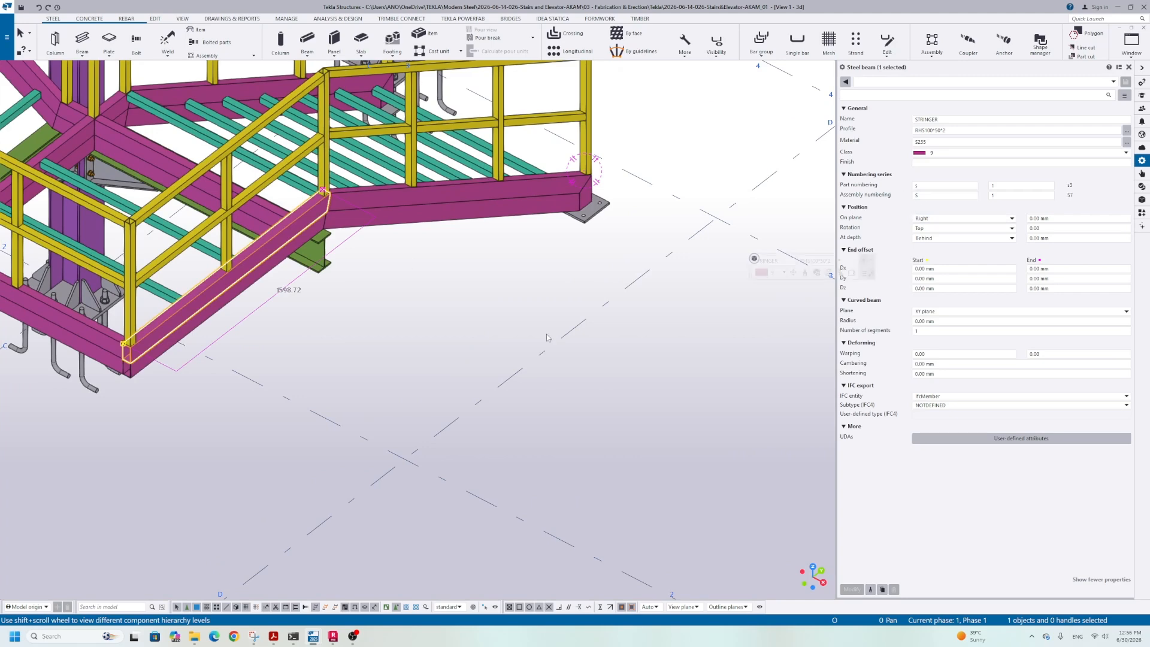
left_click(401, 263)
- Review the base plate's part and assembly numbering prefixes to compare them with those of the stringer beams
middle_click_drag(650, 217, 513, 277)
scroll(504, 273, "up", 4)
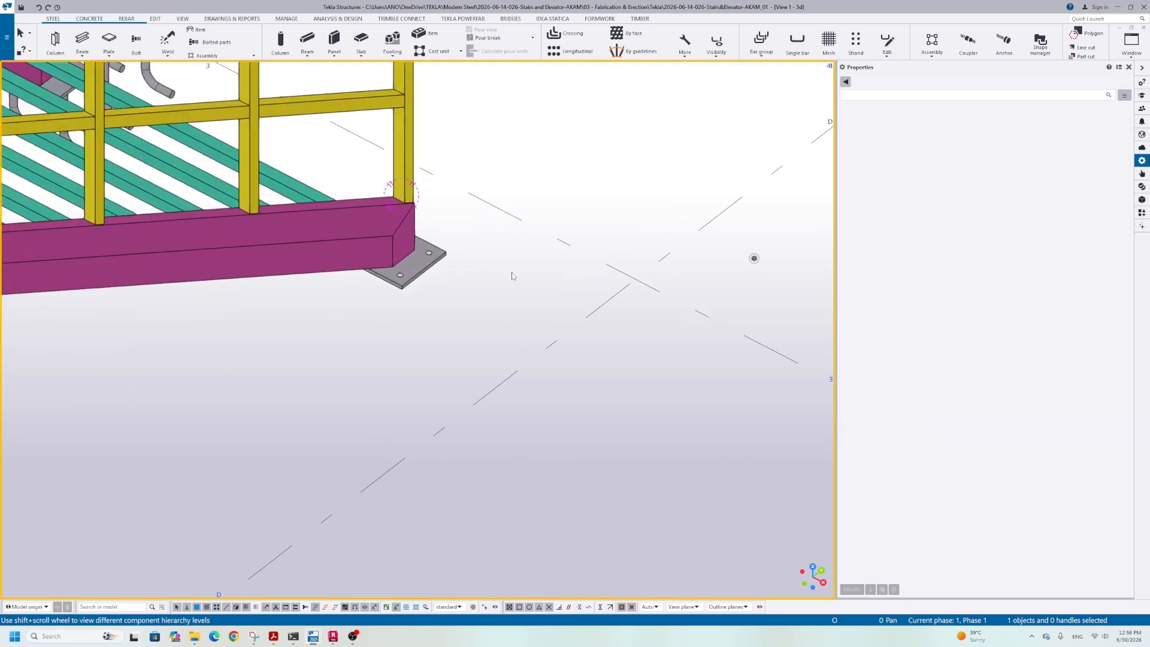
left_click(434, 259)
left_click(925, 194)
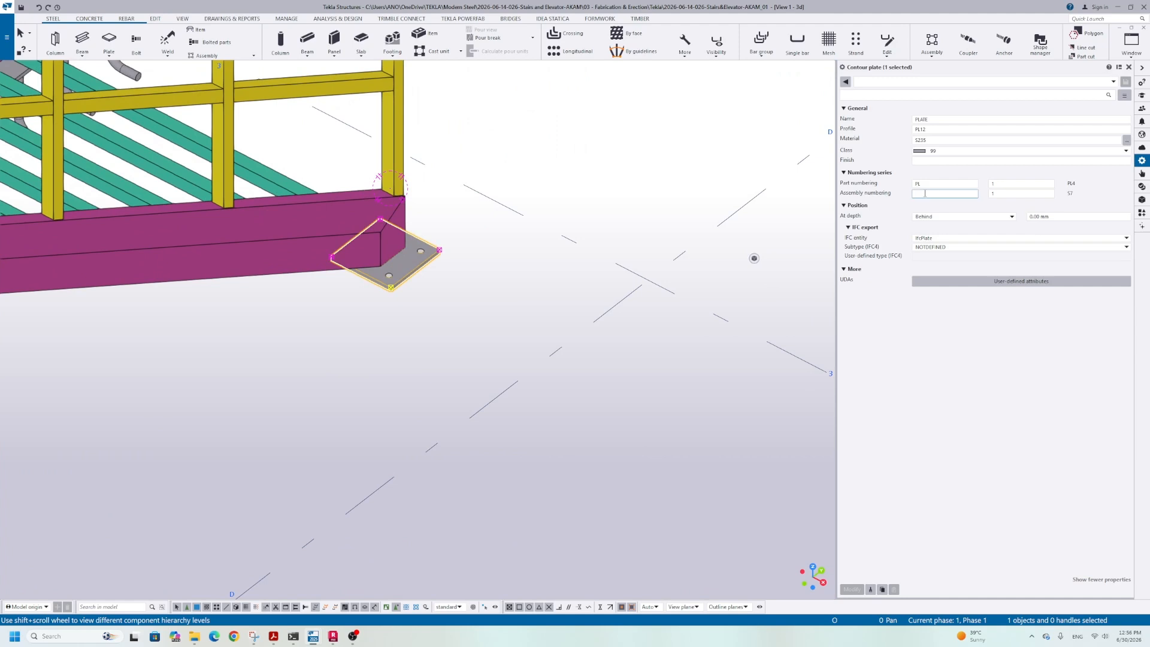
scroll(521, 278, "down", 3)
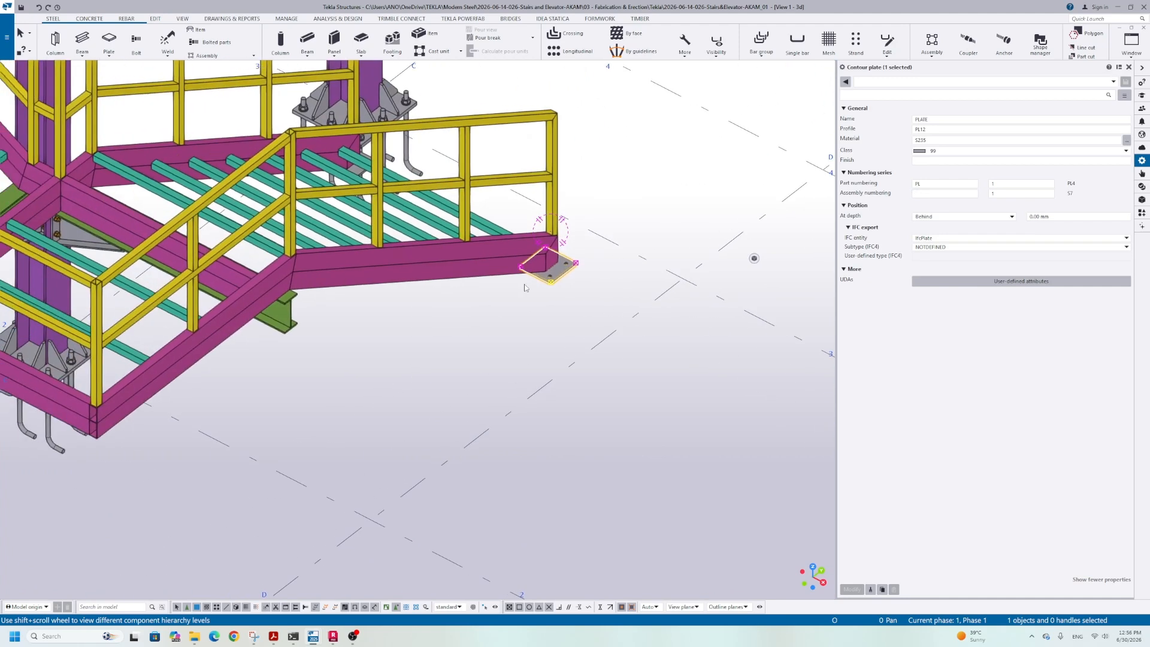
scroll(497, 275, "up", 3)
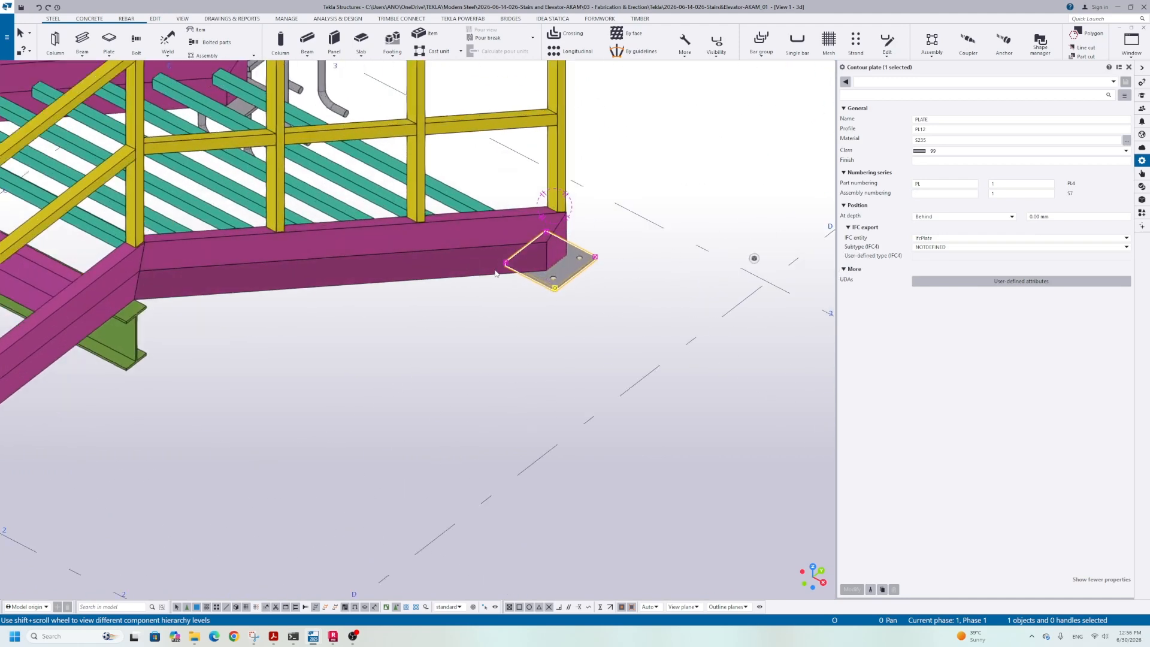
scroll(607, 269, "up", 3)
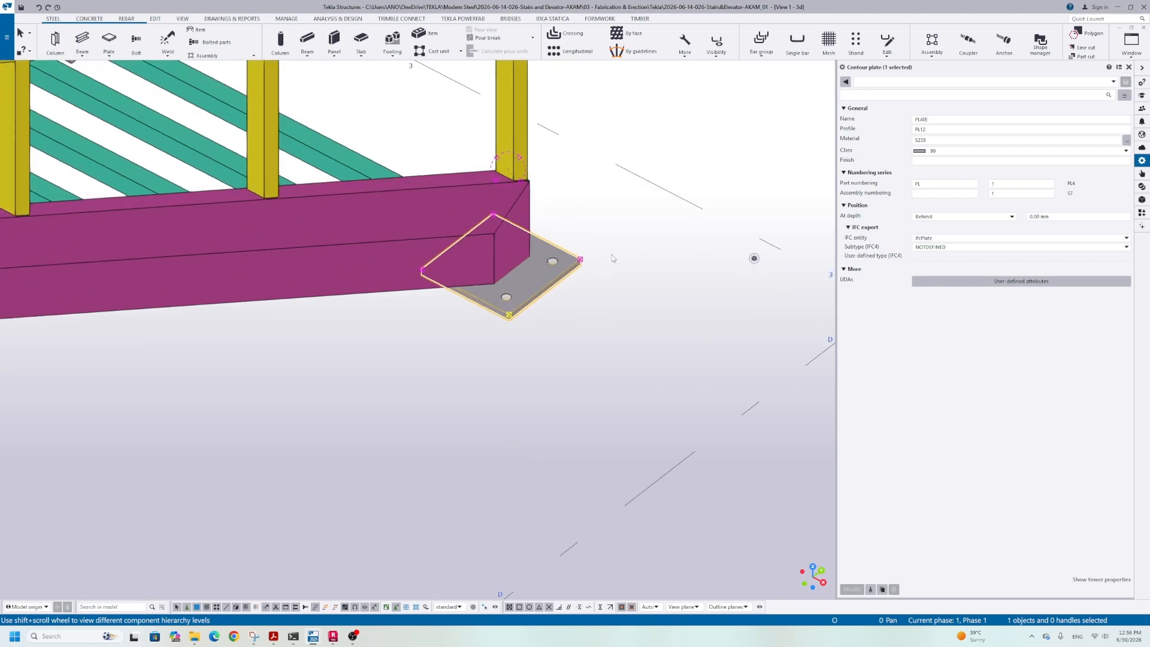
left_click(942, 183)
left_click(748, 139)
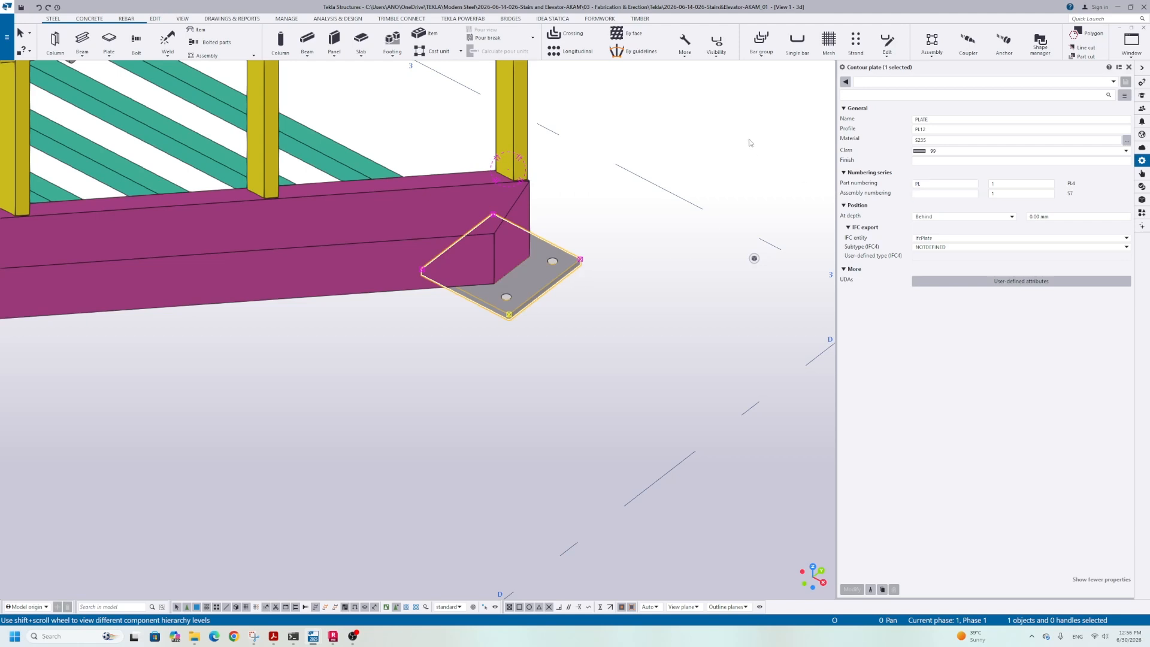
- Look up the option for numbering the series of selected objects, with the base plate selected
left_click(560, 258)
left_click(463, 123)
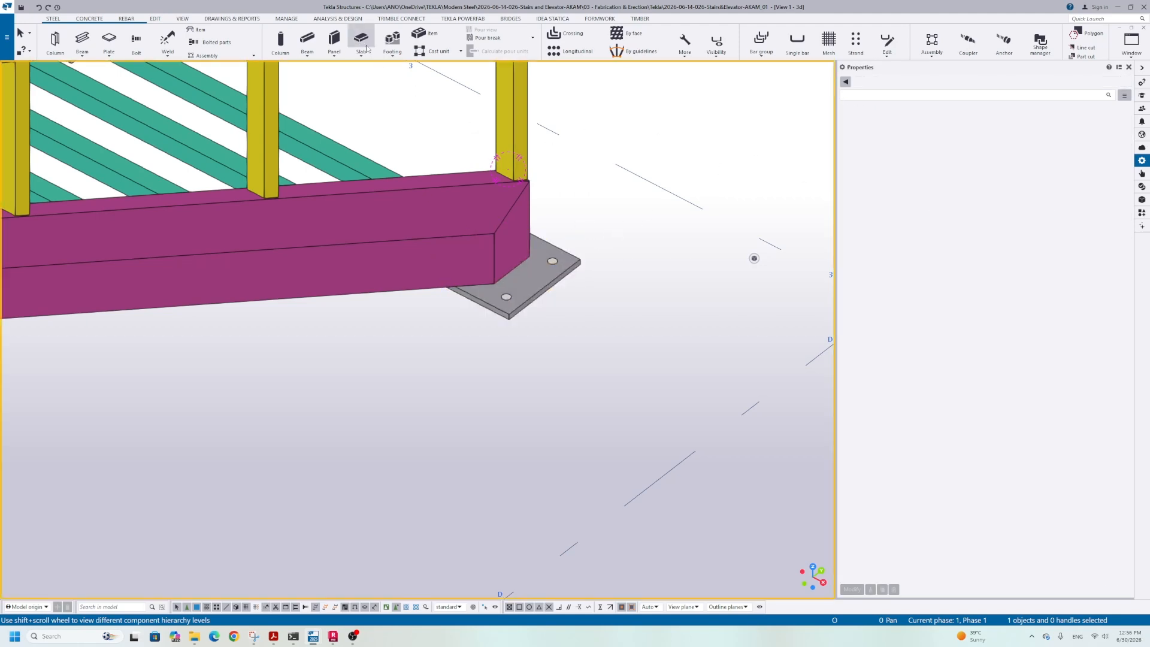
left_click(223, 20)
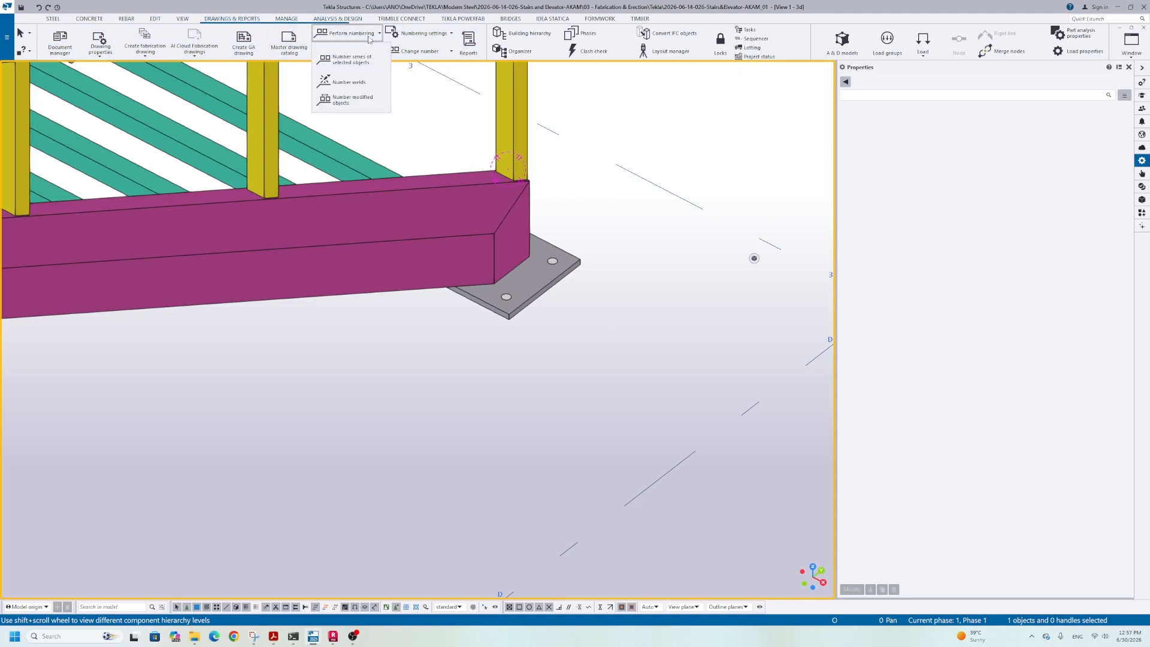
left_click(574, 264)
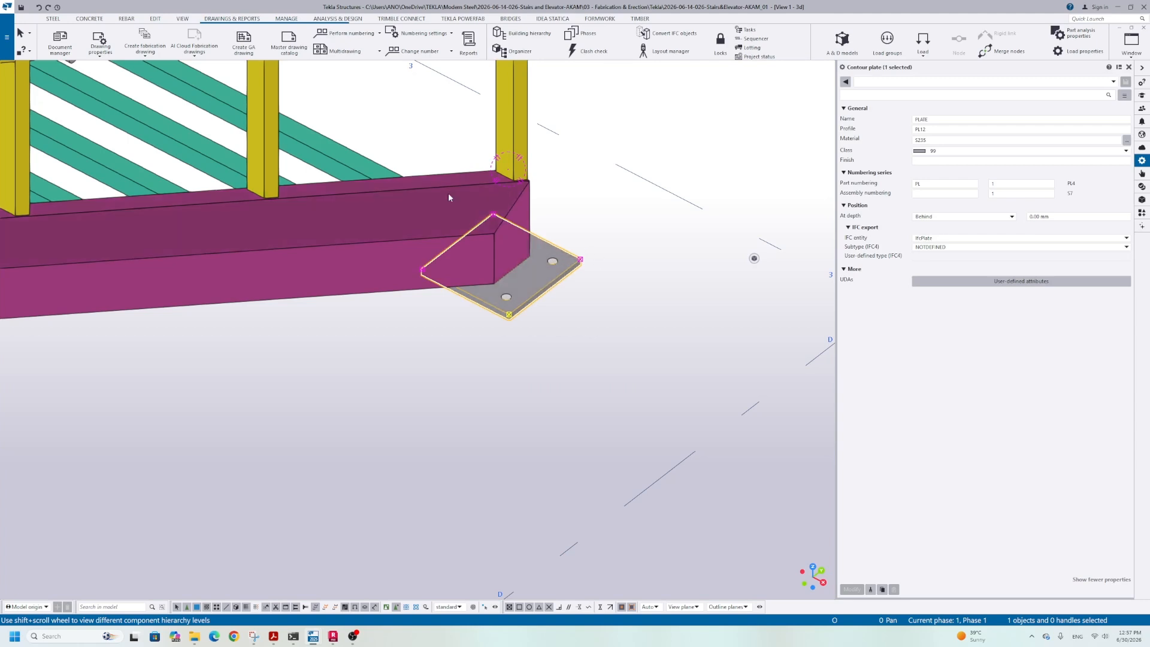
left_click(351, 34)
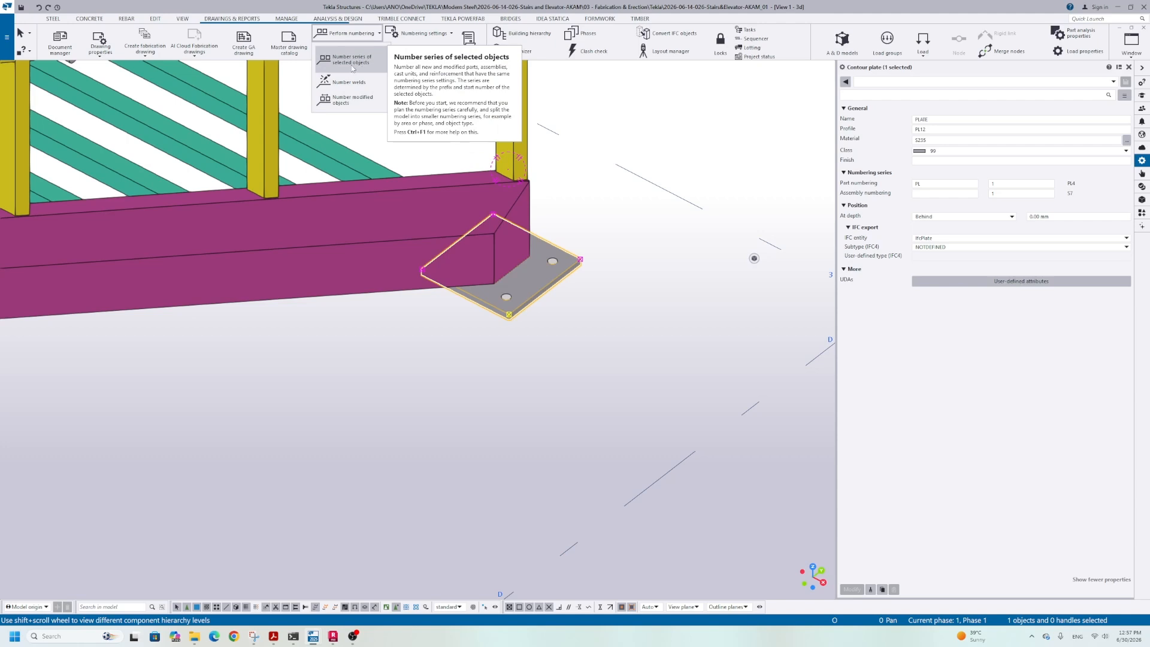
left_click(534, 278)
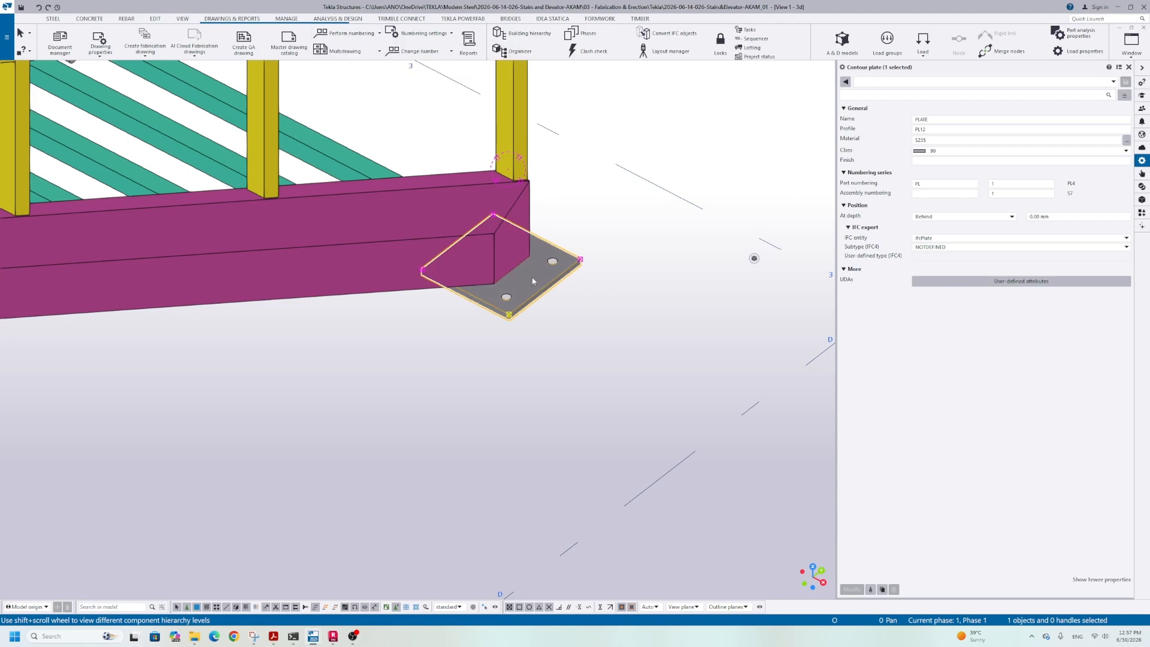
- Copy the base plate with its holes from its front corner to a free spot beside the stringer's end
left_click(646, 242)
scroll(542, 261, "down", 2)
middle_click_drag(542, 261, 461, 236)
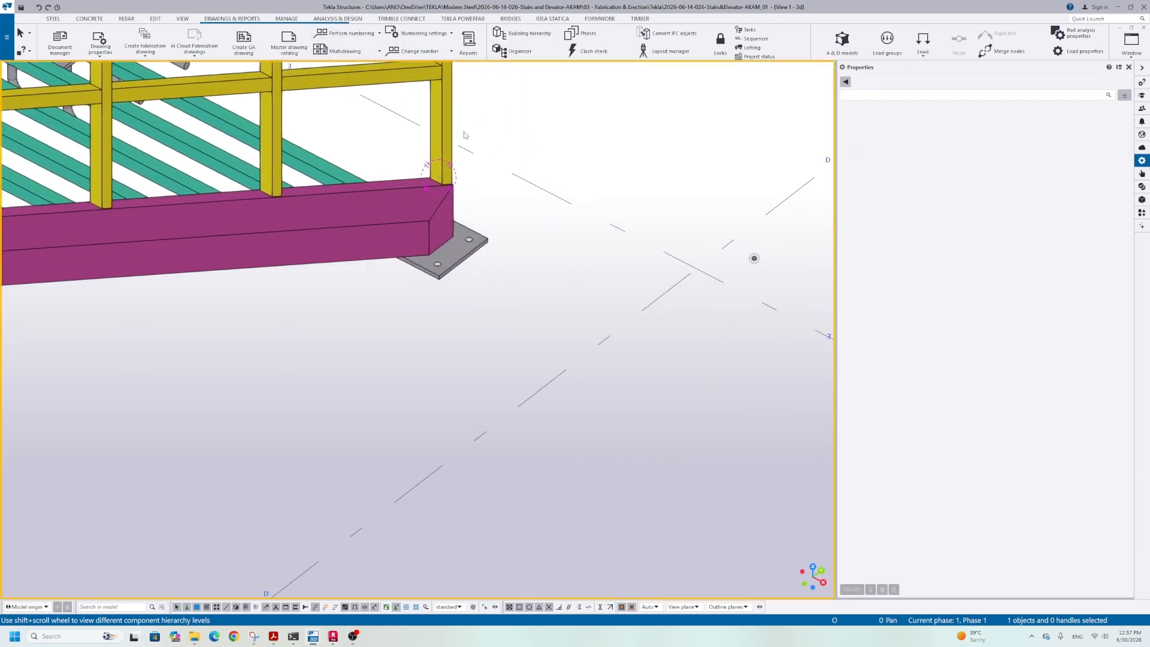
left_click(479, 242)
right_click(496, 178)
left_click(536, 233)
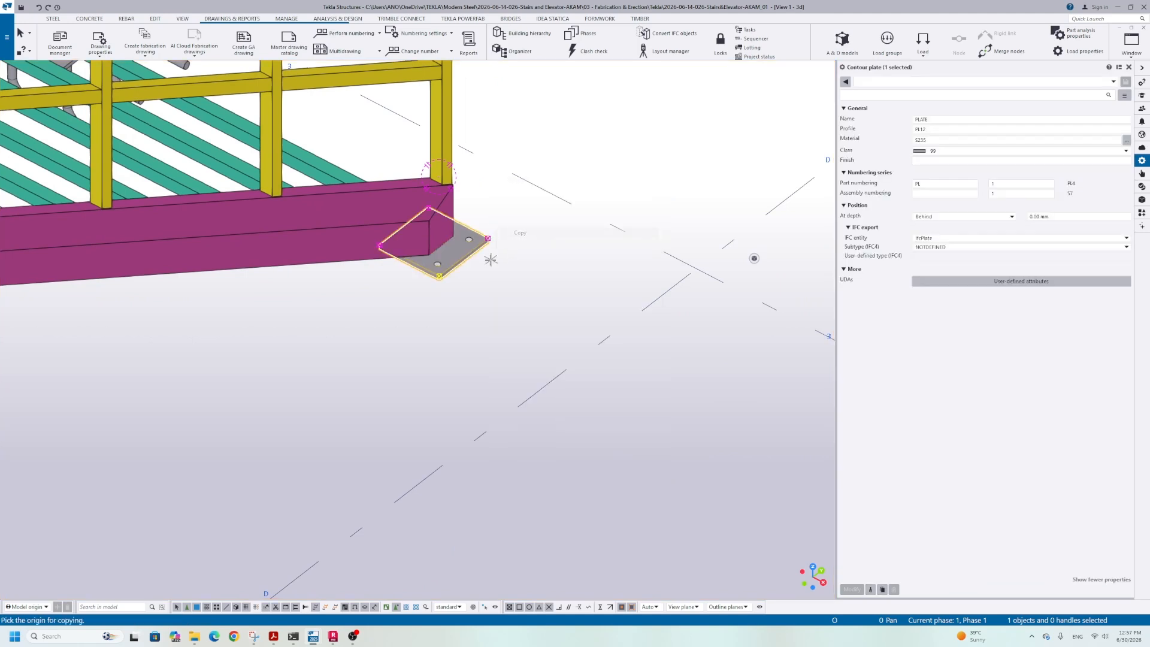
left_click(439, 276)
left_click(528, 326)
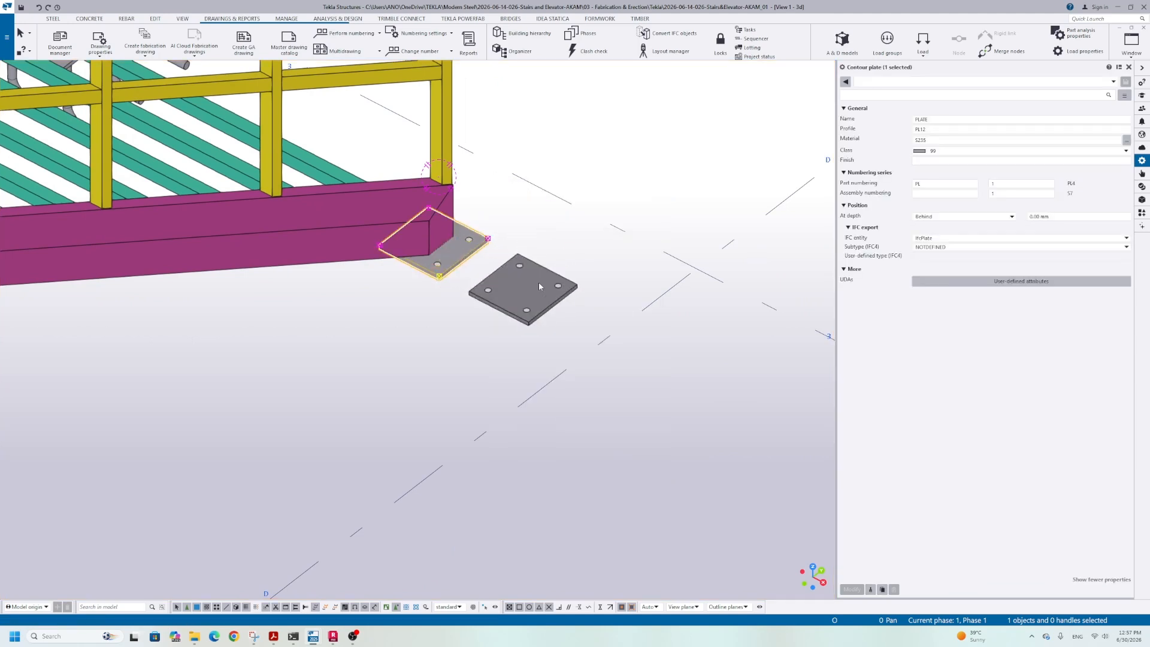
- Set the copied base plate's 200 mm edge length to 300 mm
scroll(528, 280, "up", 2)
left_click(533, 296)
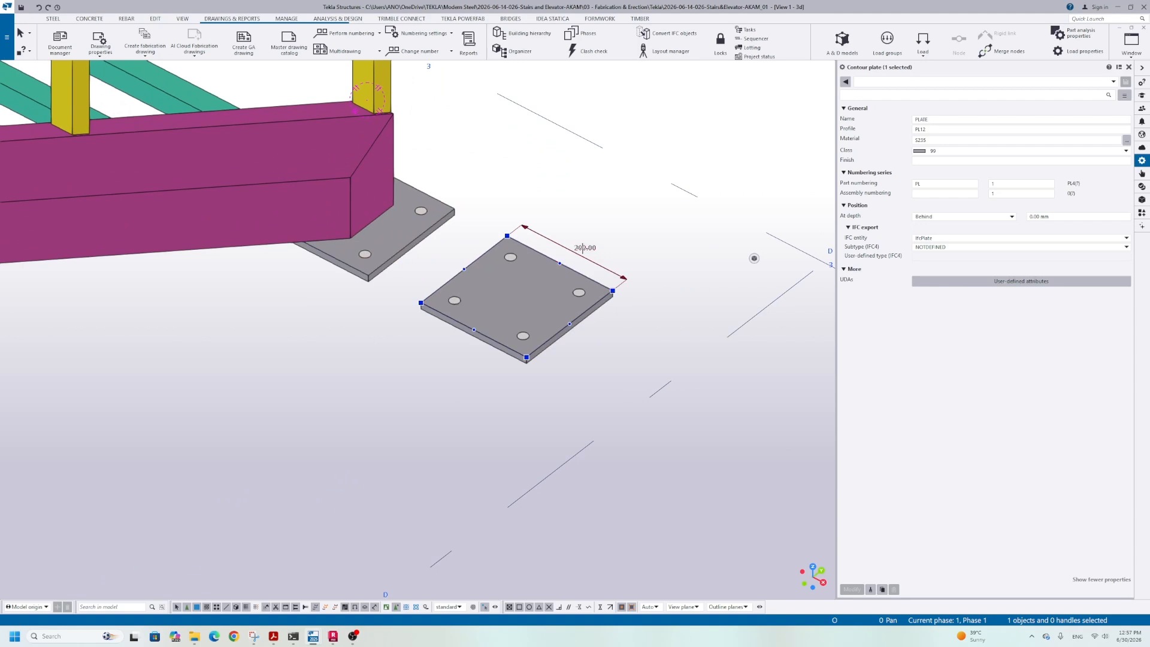
left_click(575, 247)
left_click(570, 246)
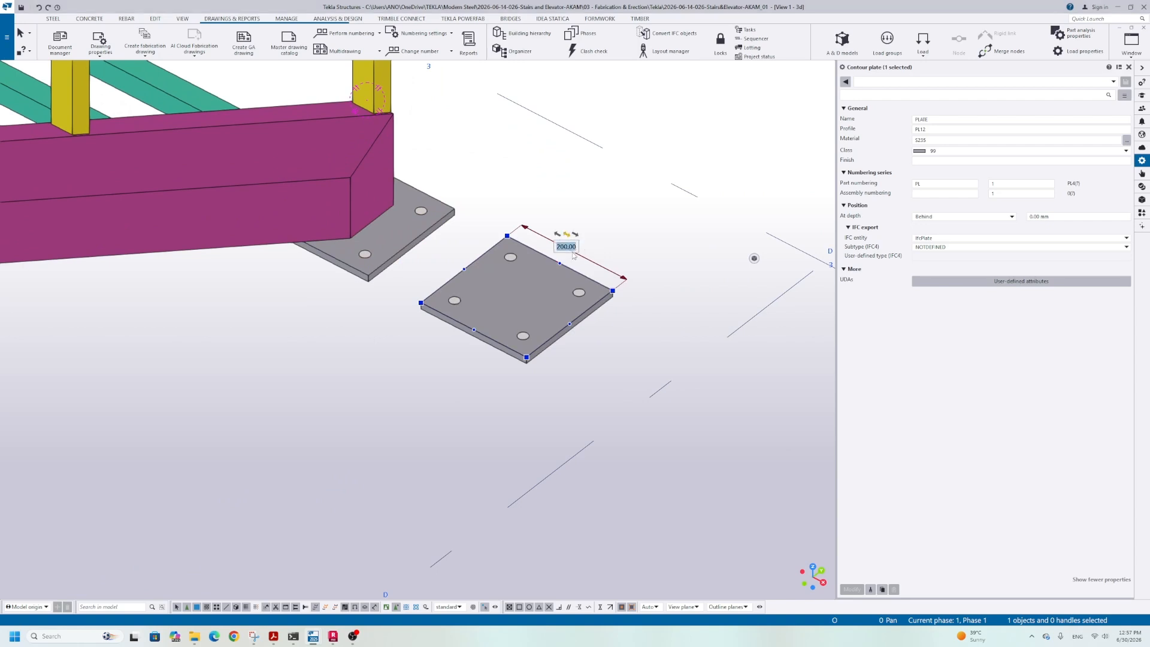
type("300")
key("Return")
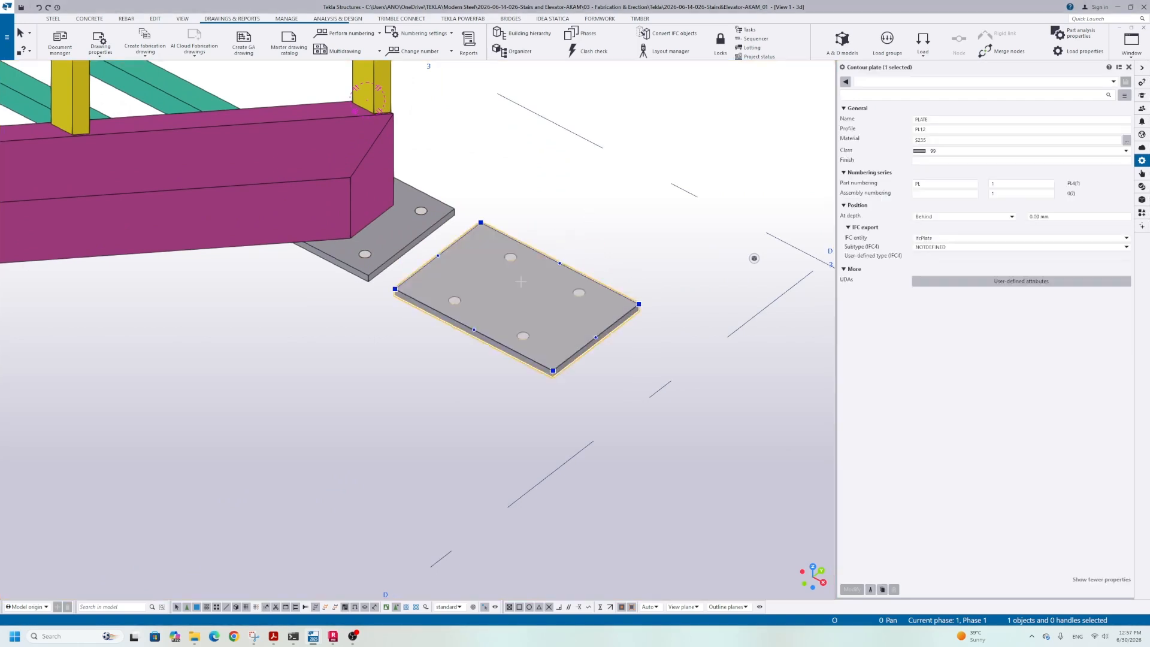
- Set the part numbering prefix of the enlarged plate to FL and apply it
left_click(935, 184)
type("P")
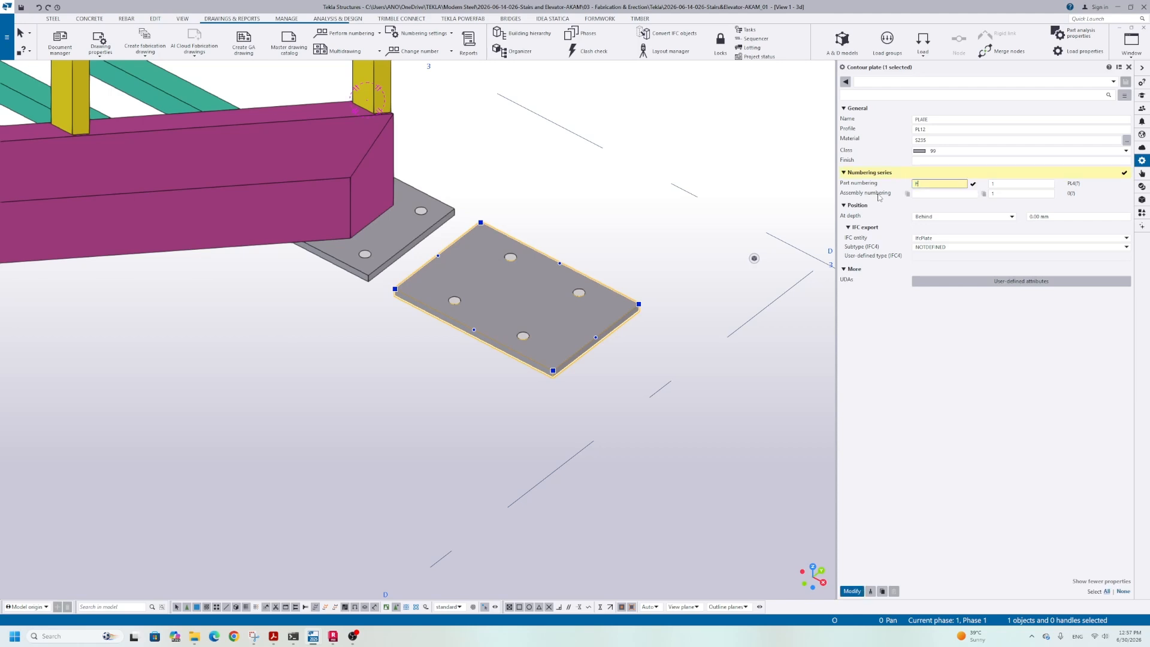
type("L")
key("Return")
left_click(635, 210)
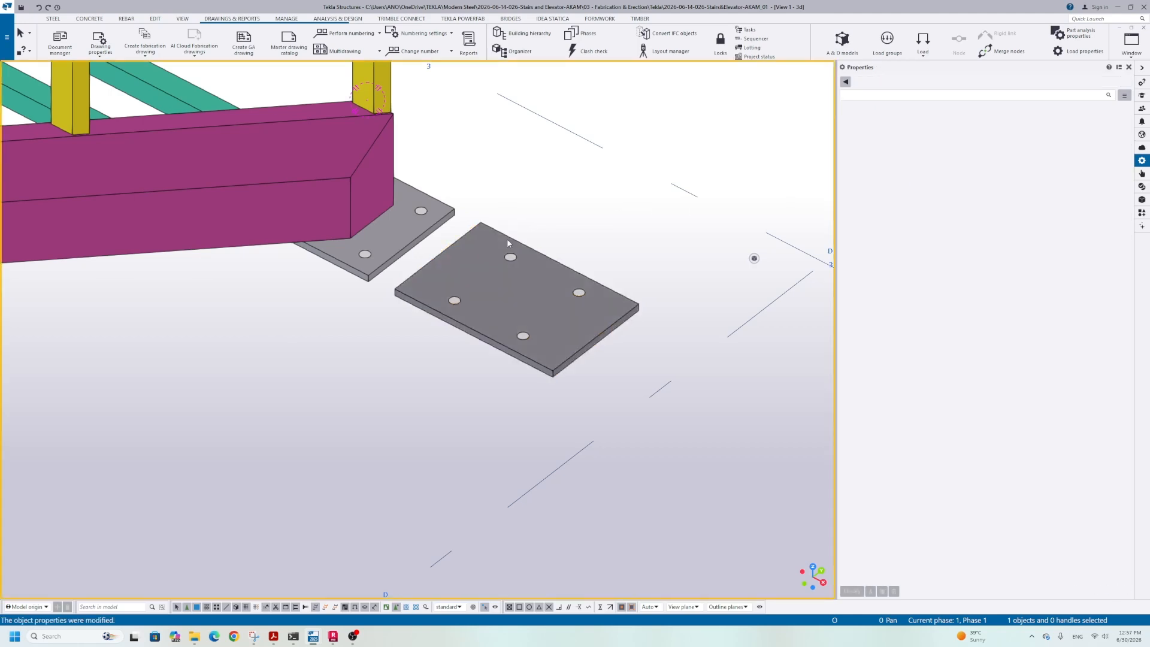
- Number the series of the enlarged plate and assign the previewed part and assembly numbers
left_click(484, 217)
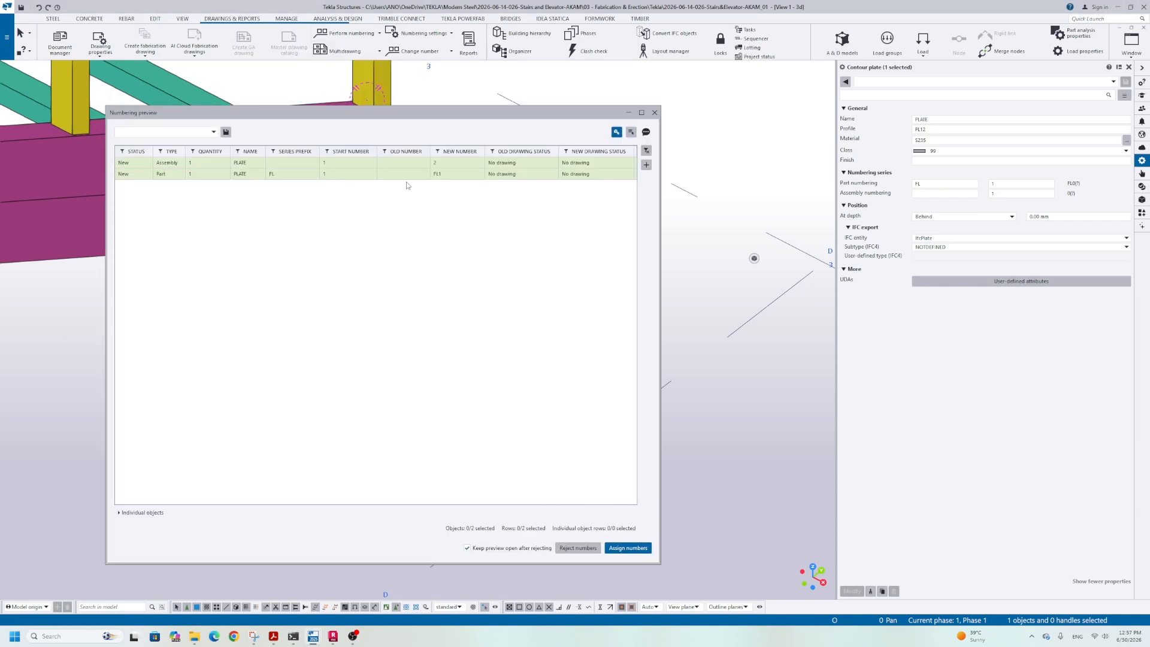
left_click(640, 552)
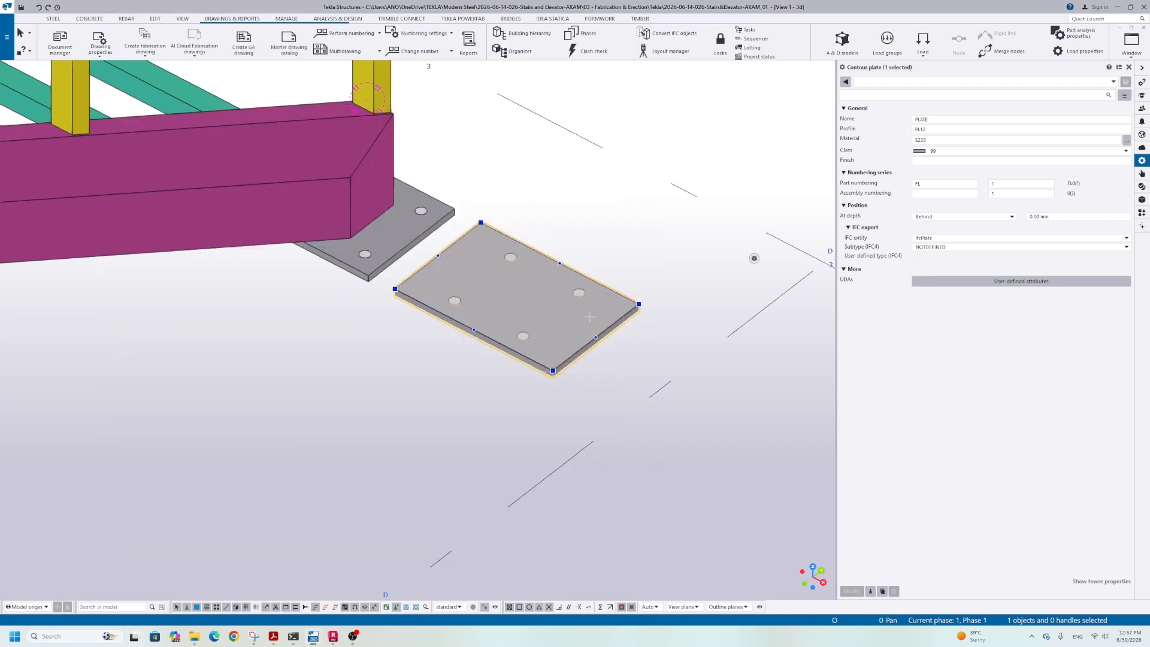
right_click(518, 193)
left_click(521, 187)
left_click(478, 244)
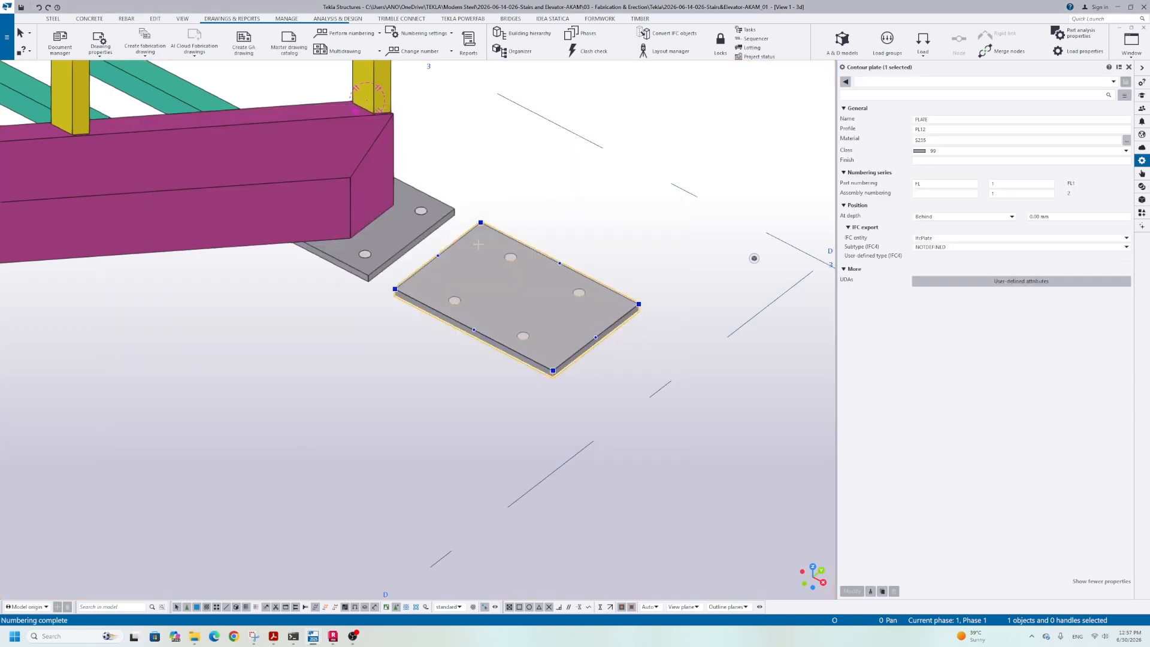
- Check the enlarged plate's part and assembly numbers in its properties, keeping the plate selected
left_click(588, 204)
key("d")
left_click(465, 266)
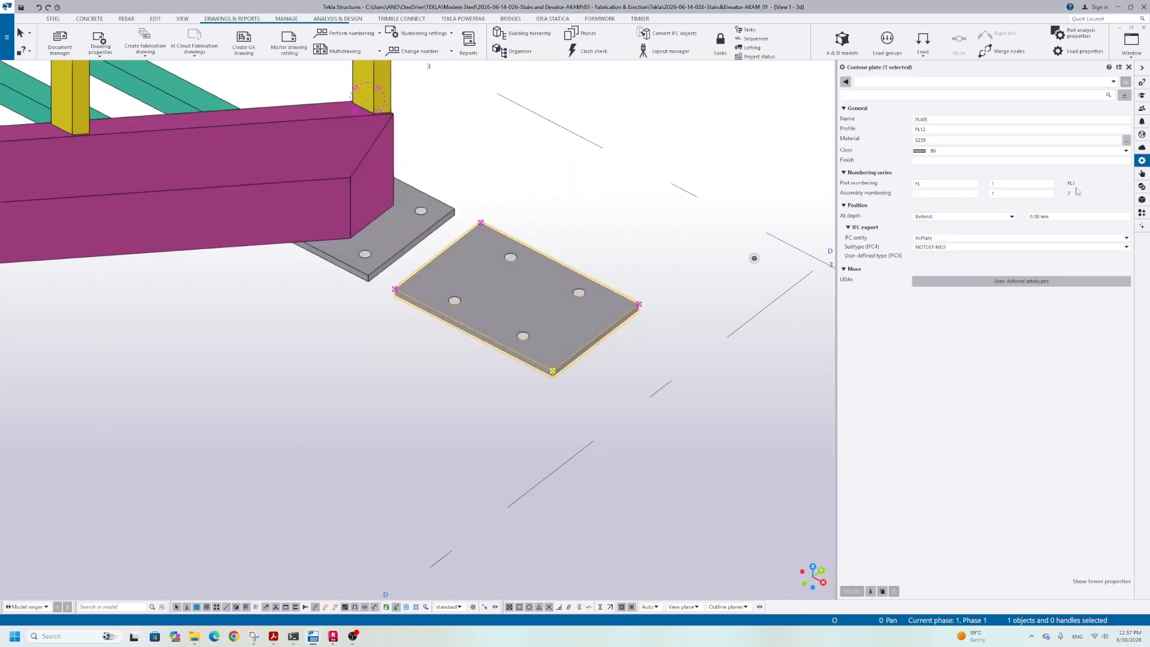
left_click(669, 219)
left_click(499, 232)
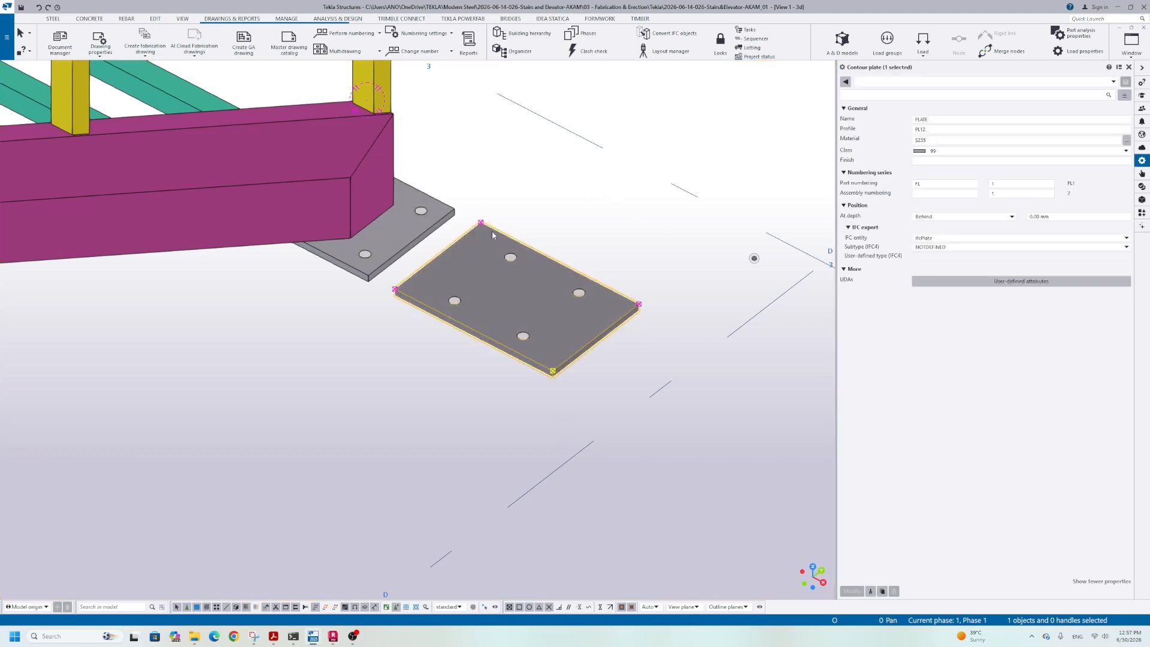
- Export NC files for the selected plate only, using DSTV for plates with DSTV for profiles turned off
left_click(7, 42)
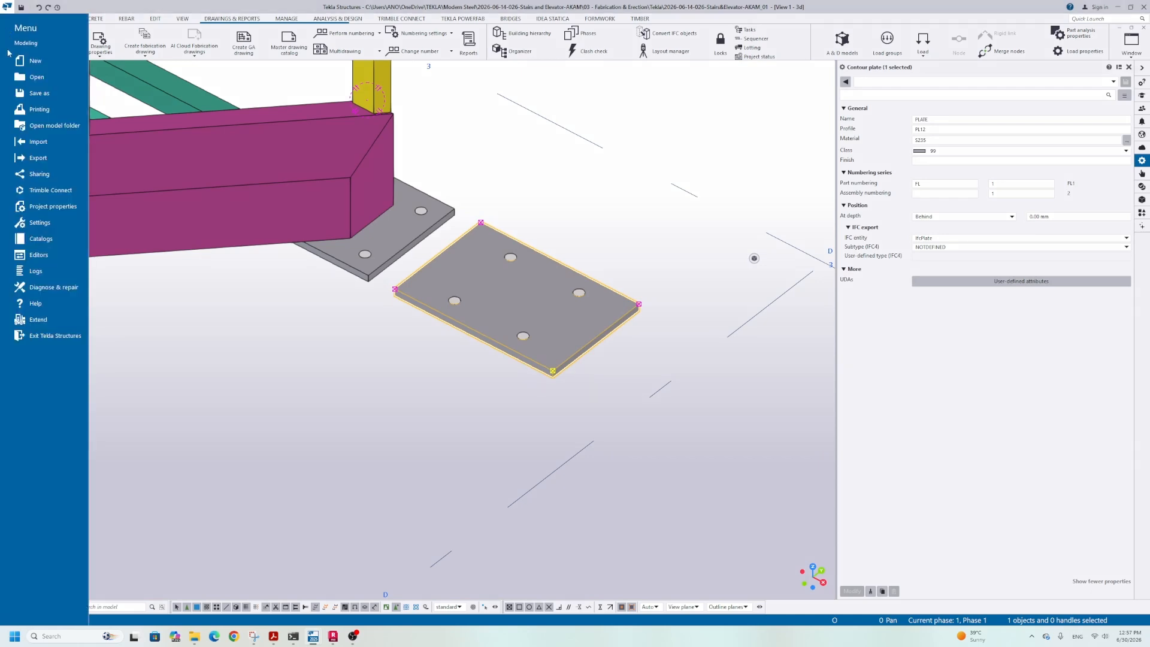
left_click(77, 157)
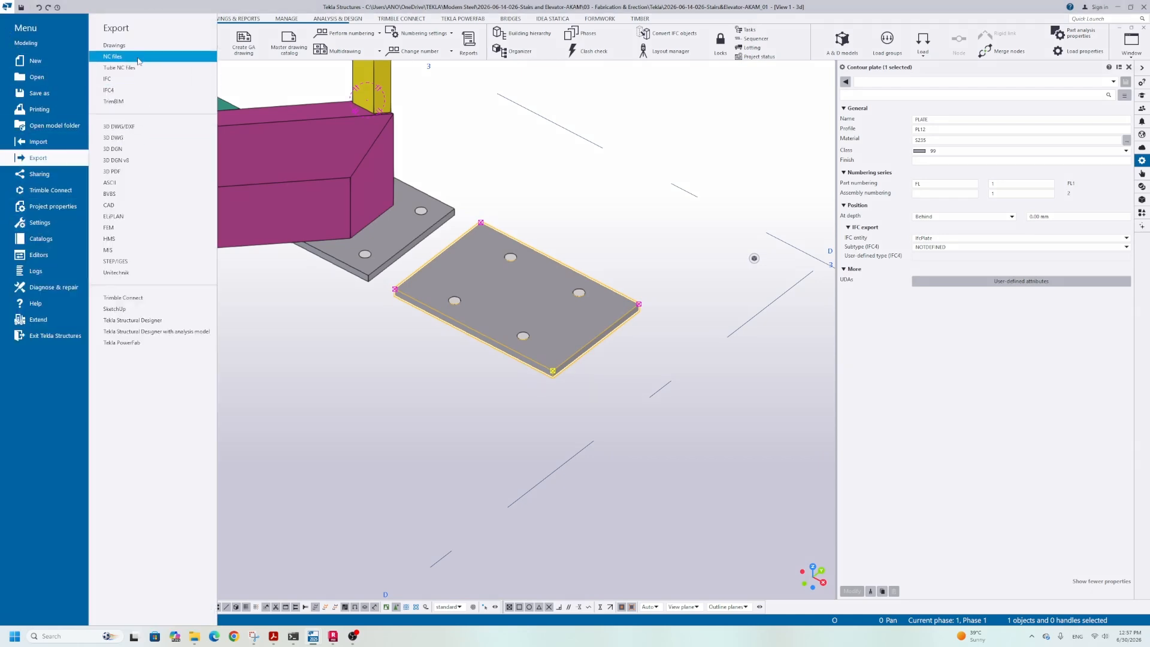
left_click(112, 57)
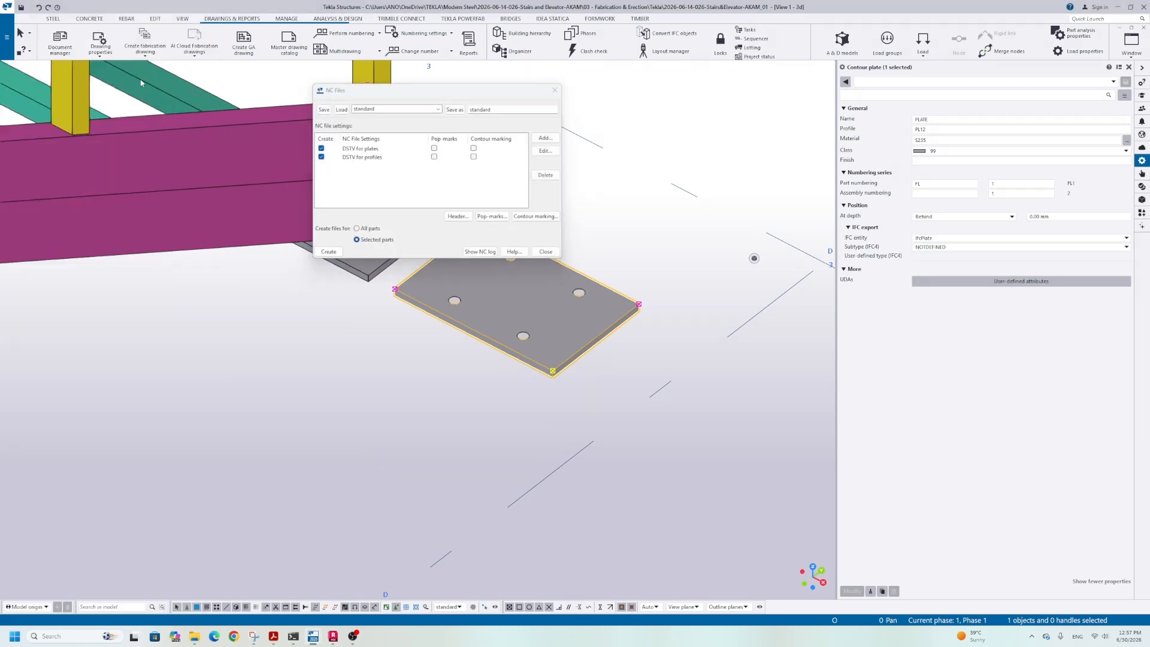
left_click(321, 157)
left_click(365, 149)
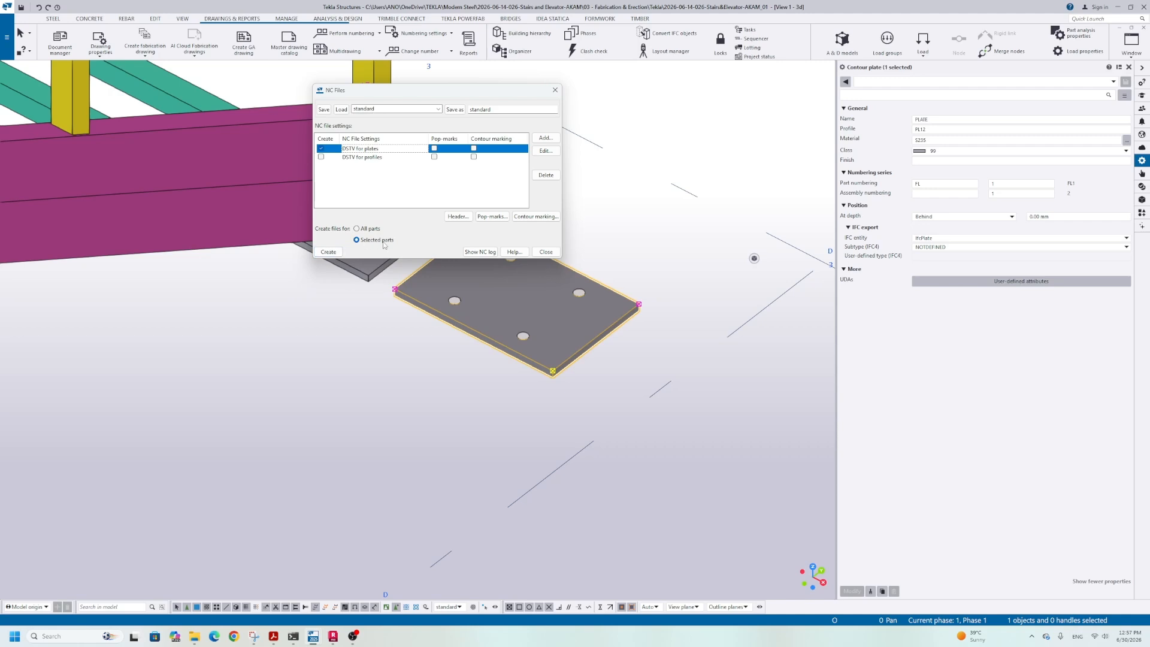
left_click(328, 252)
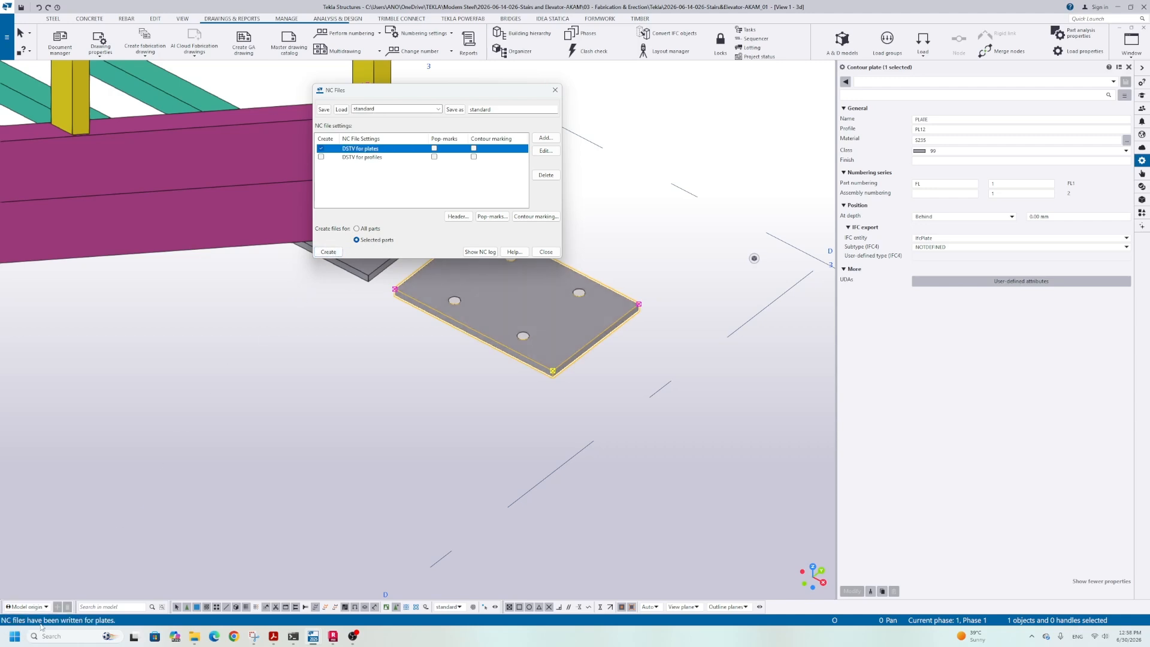
left_click(555, 90)
- Open the model folder's NC_Files\DSTV_Plates subfolder and select the exported FL1.nc1 file
left_click(6, 37)
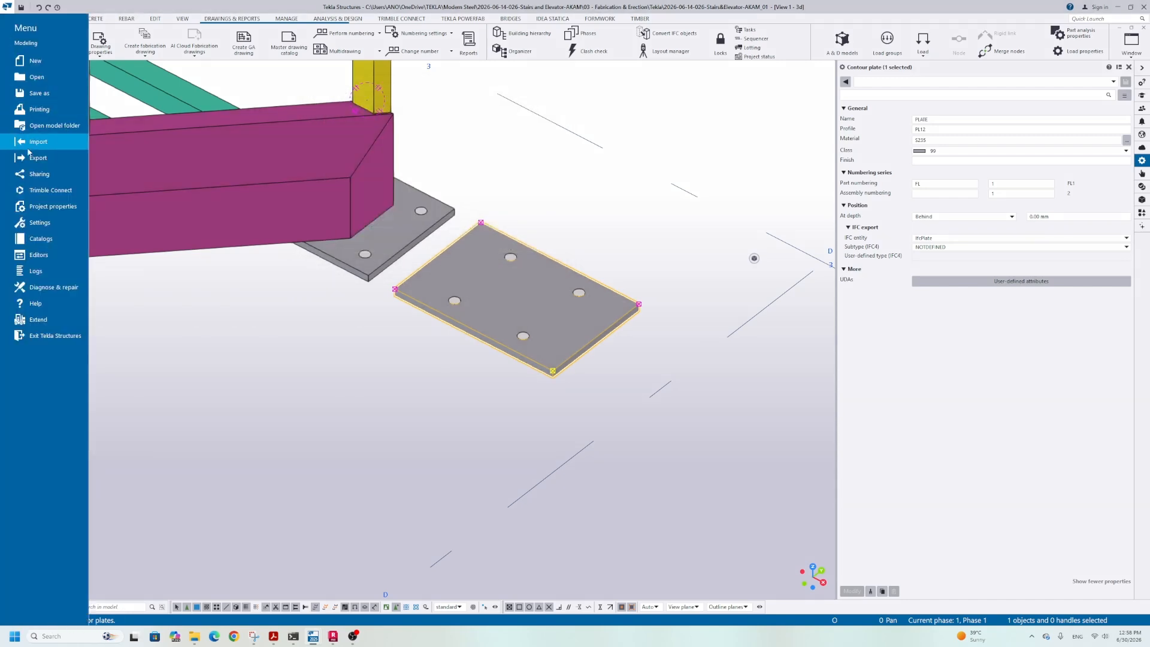
left_click(70, 127)
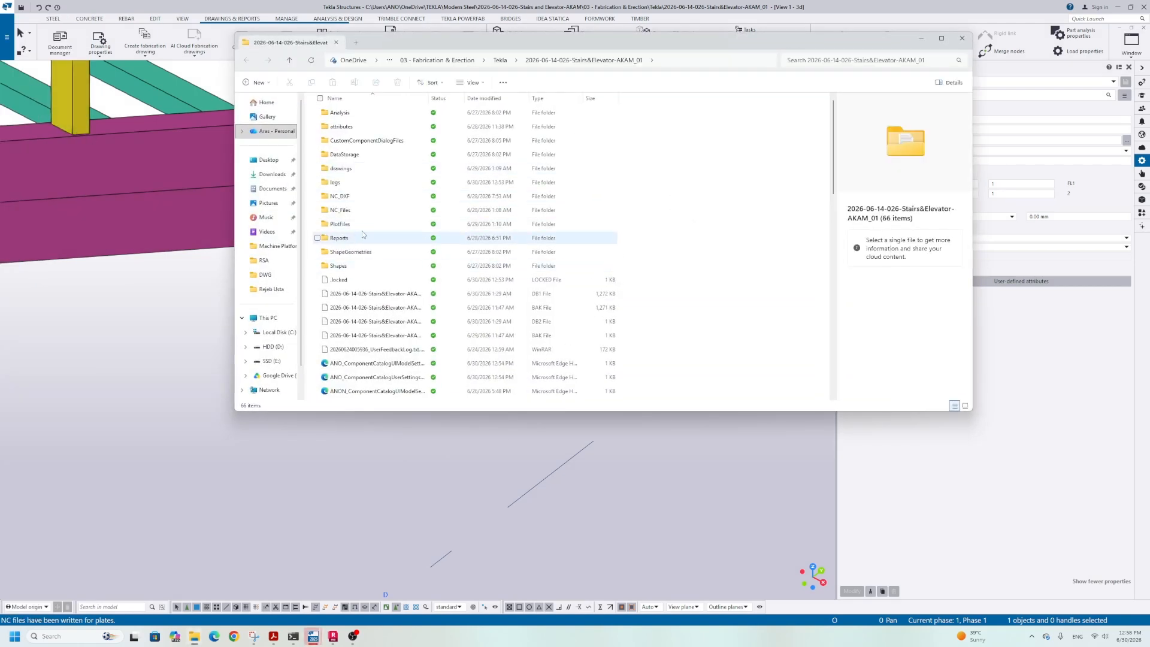
left_click(366, 211)
double_click(366, 211)
double_click(345, 112)
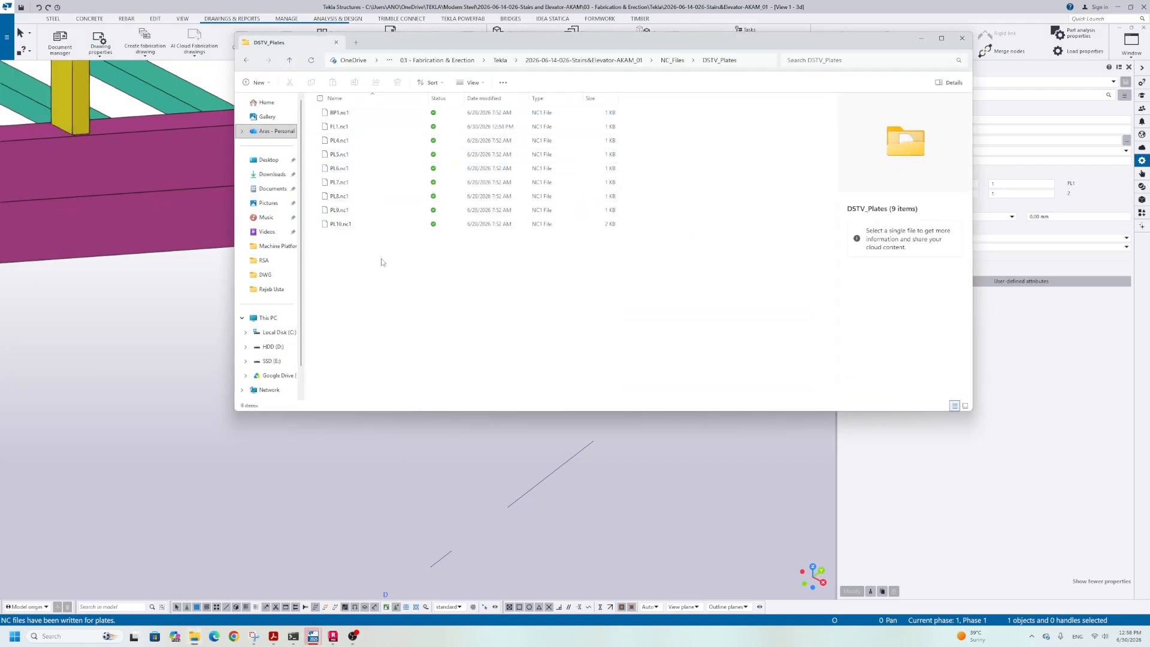
left_click(345, 126)
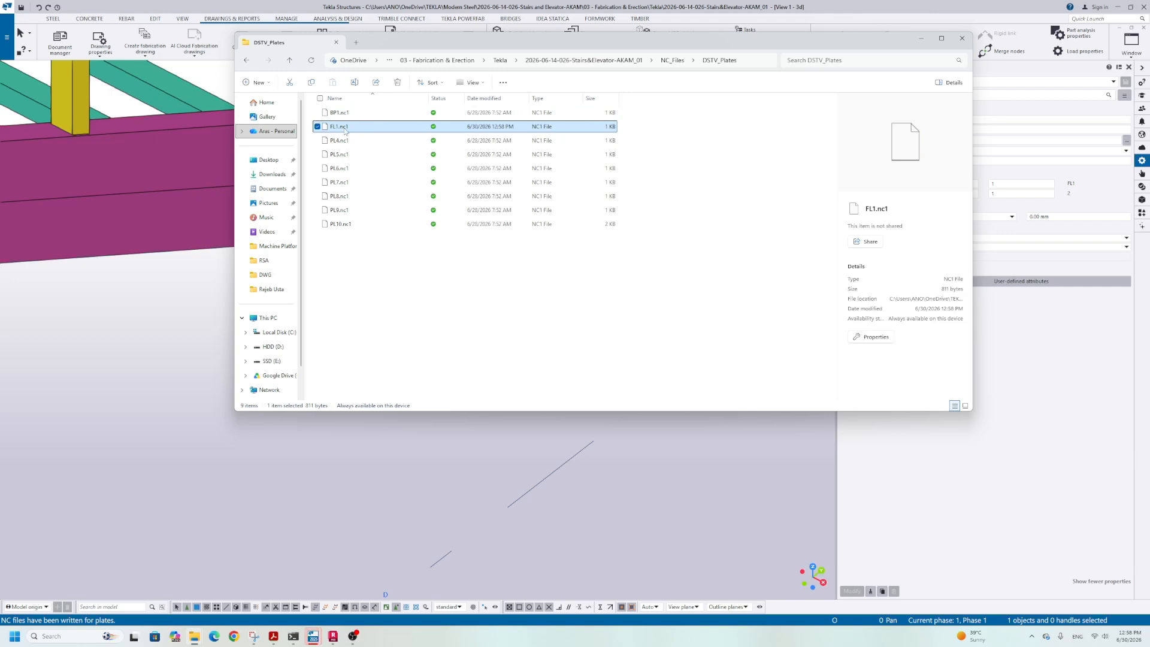
- Delete all the older NC1 files in the DSTV_Plates folder, keeping only FL1.nc1
left_click(384, 265)
left_click_drag(383, 265, 351, 97)
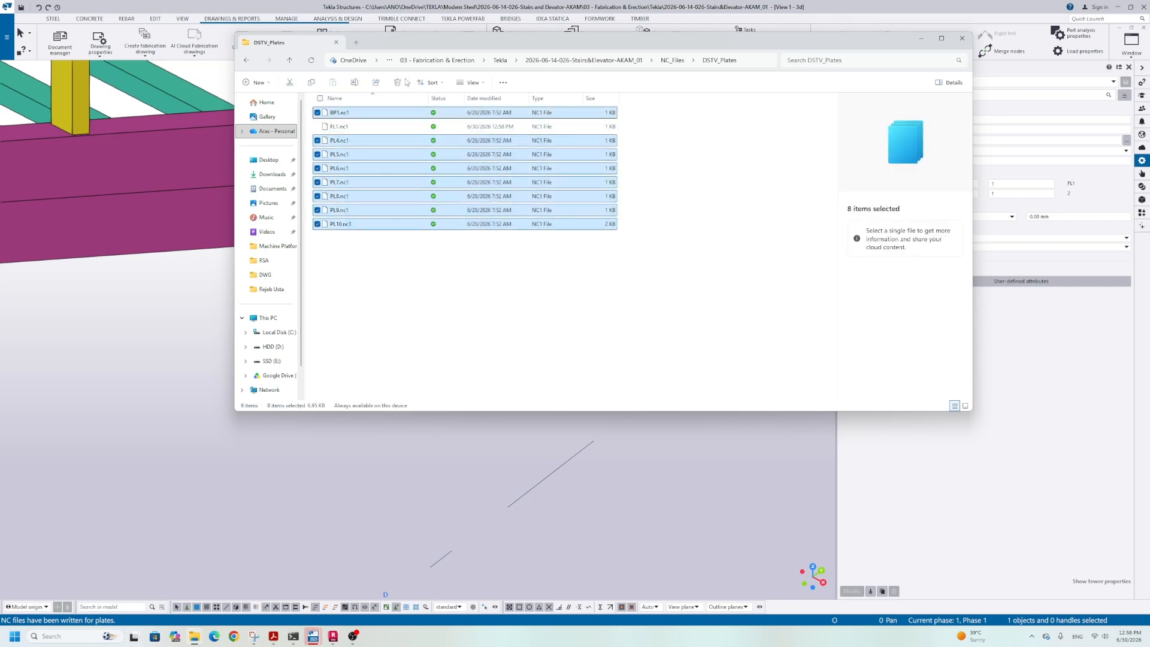
key("Delete")
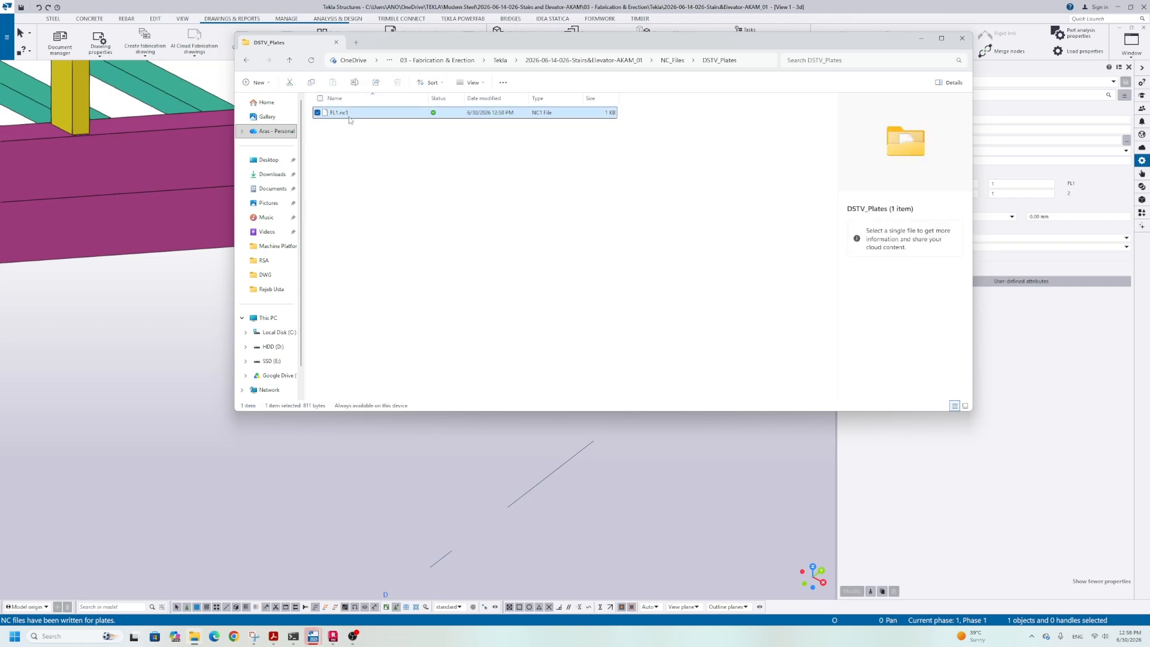
- Copy the full path of the DSTV_Plates folder and close the folder window
left_click(755, 63)
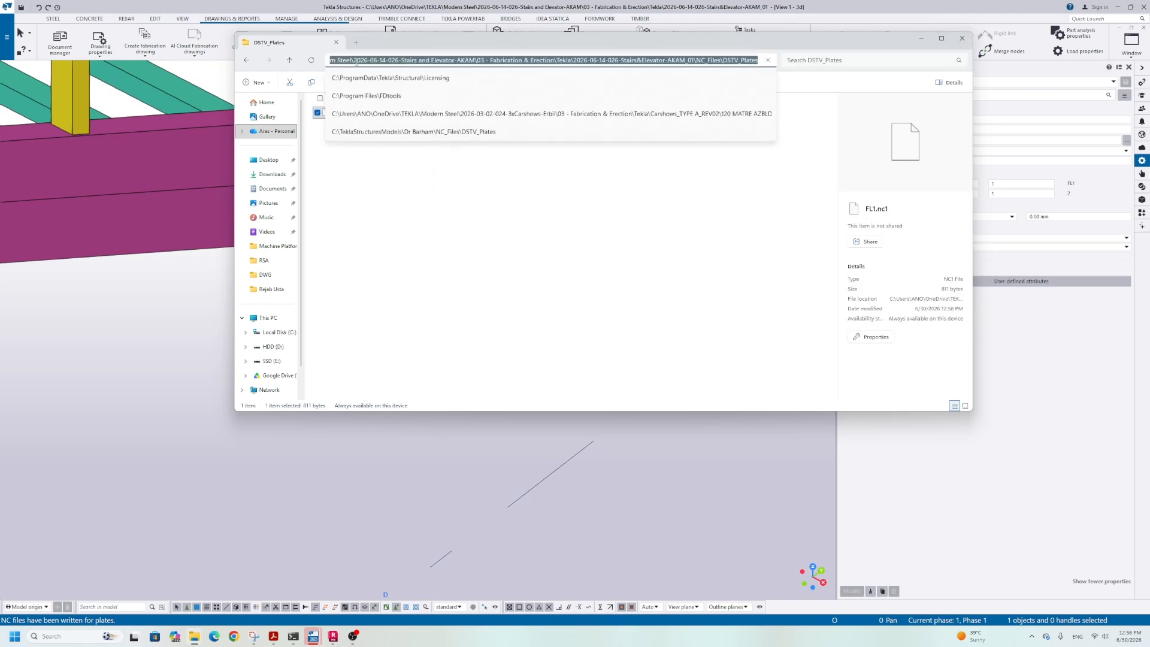
right_click(356, 63)
left_click(393, 86)
left_click(408, 166)
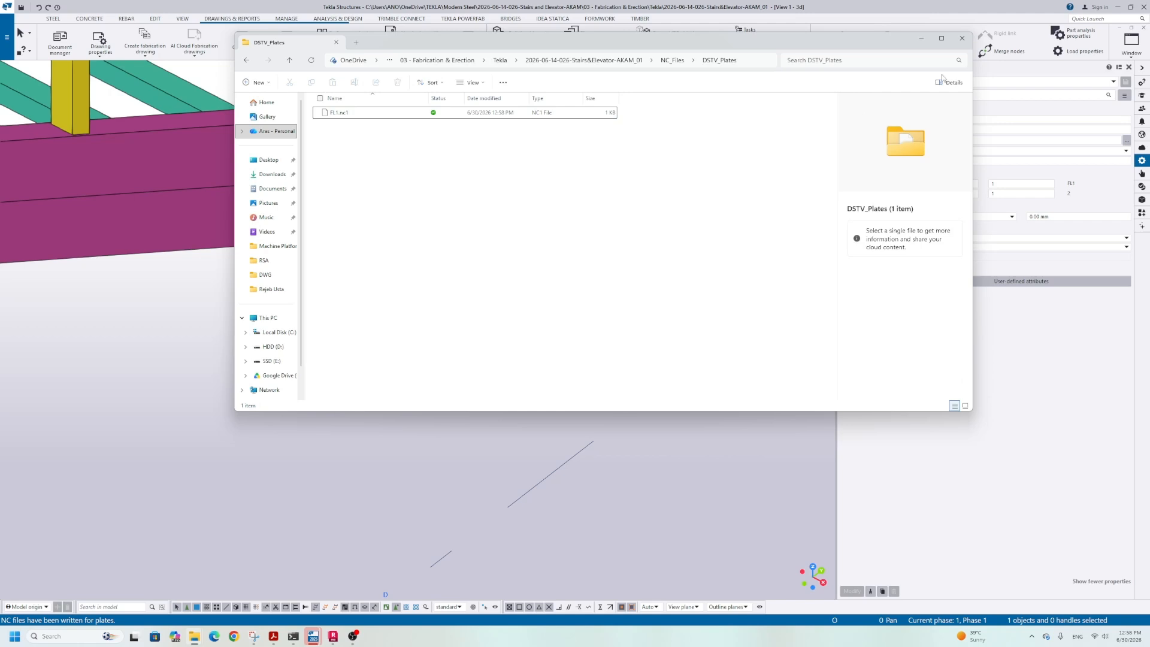
left_click(962, 37)
- Find the DSTV to DXF converter in the component catalog by searching for "dst" and start a conversion with output folder .\NC_DXF
left_click(1142, 215)
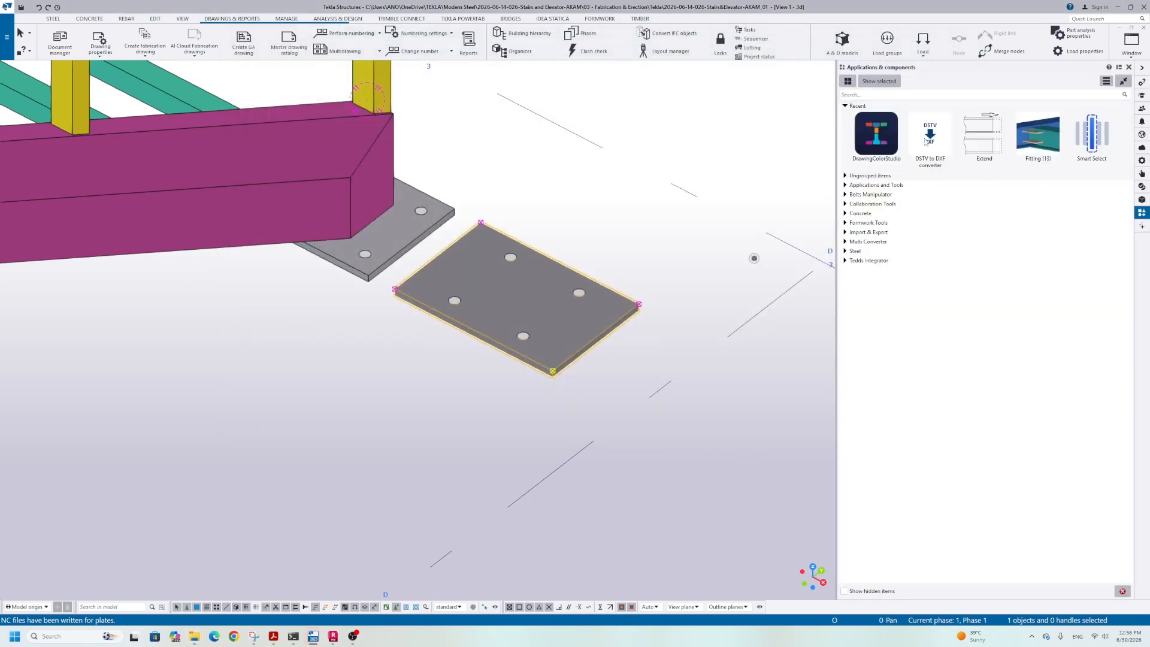
type("ds")
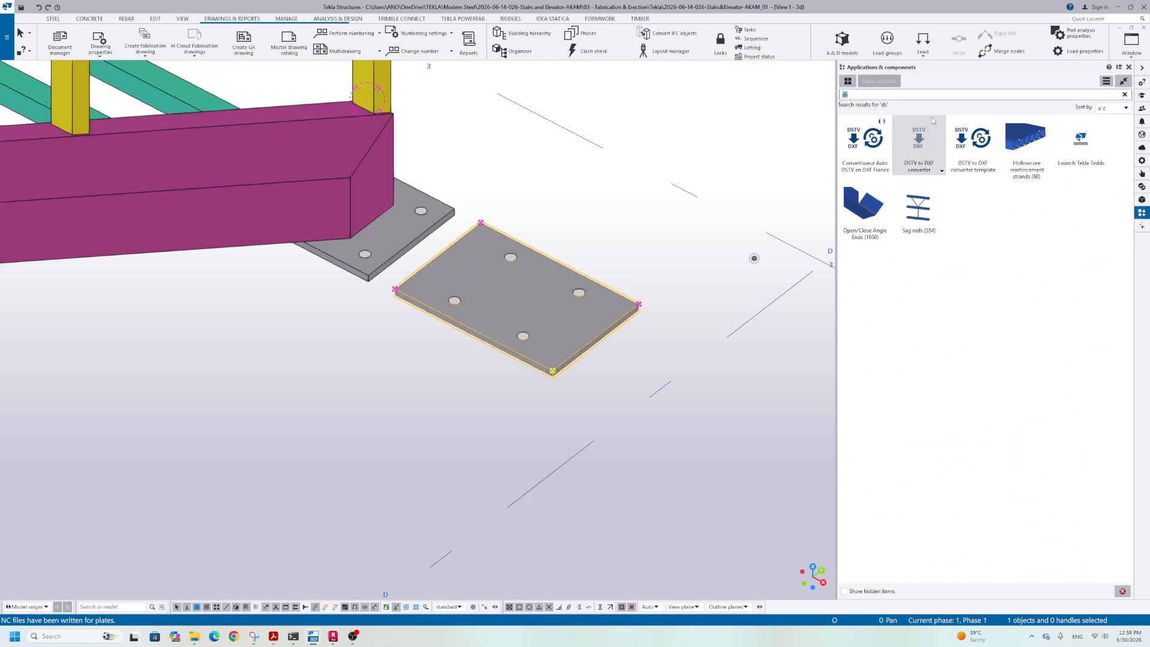
type("dst")
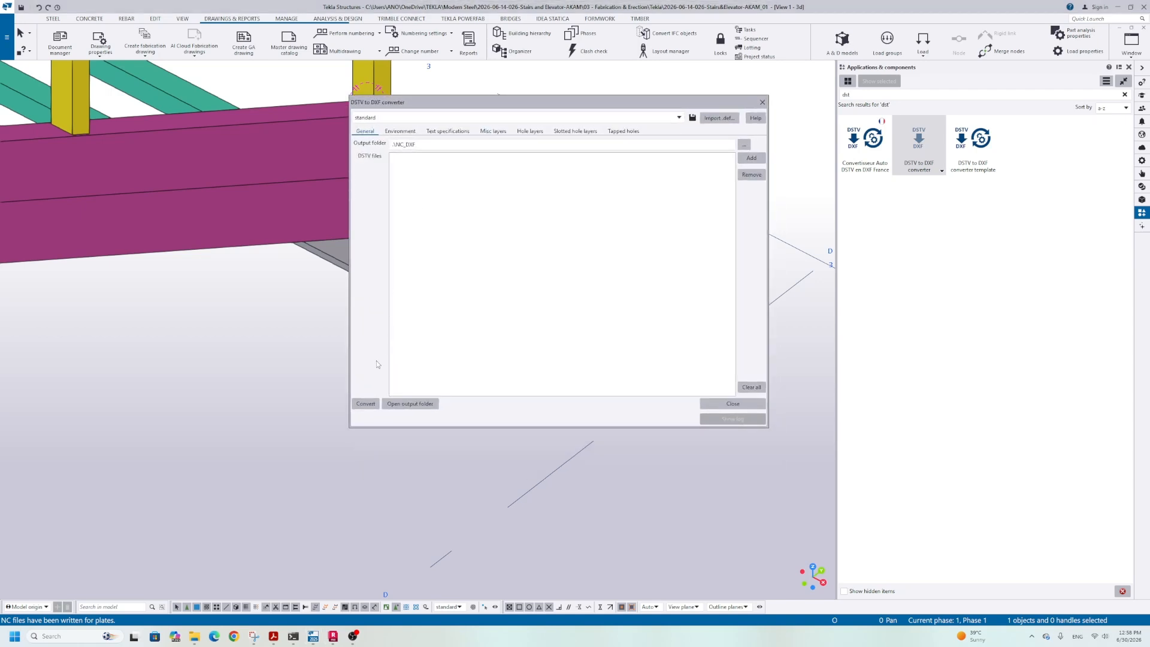
left_click(365, 403)
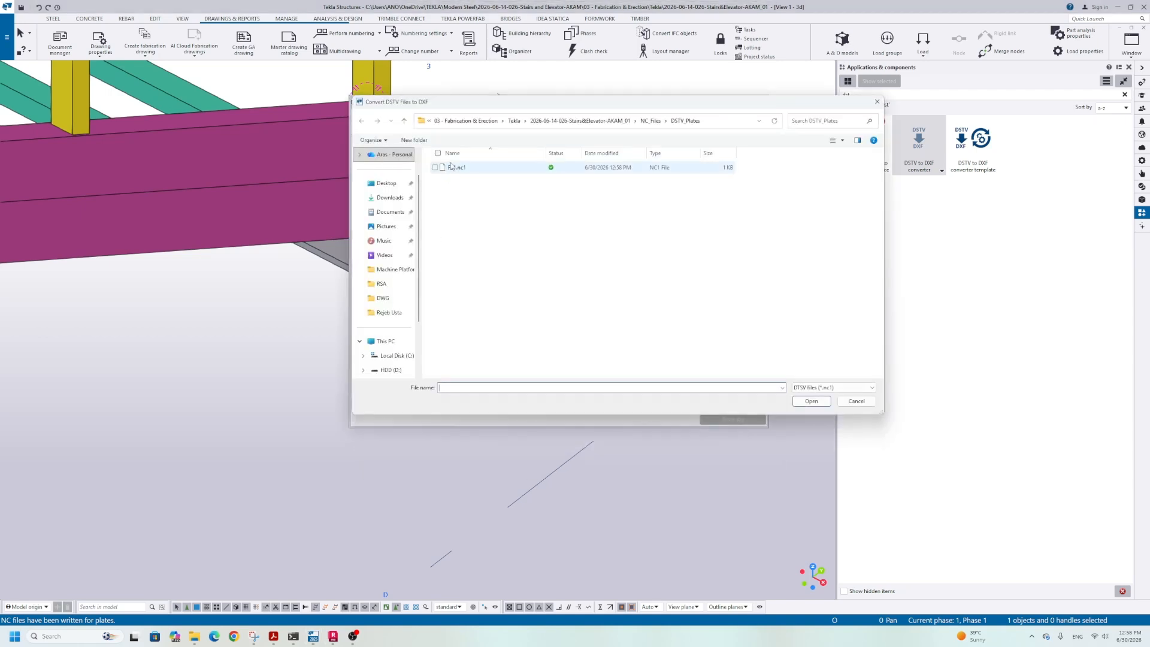
left_click(721, 125)
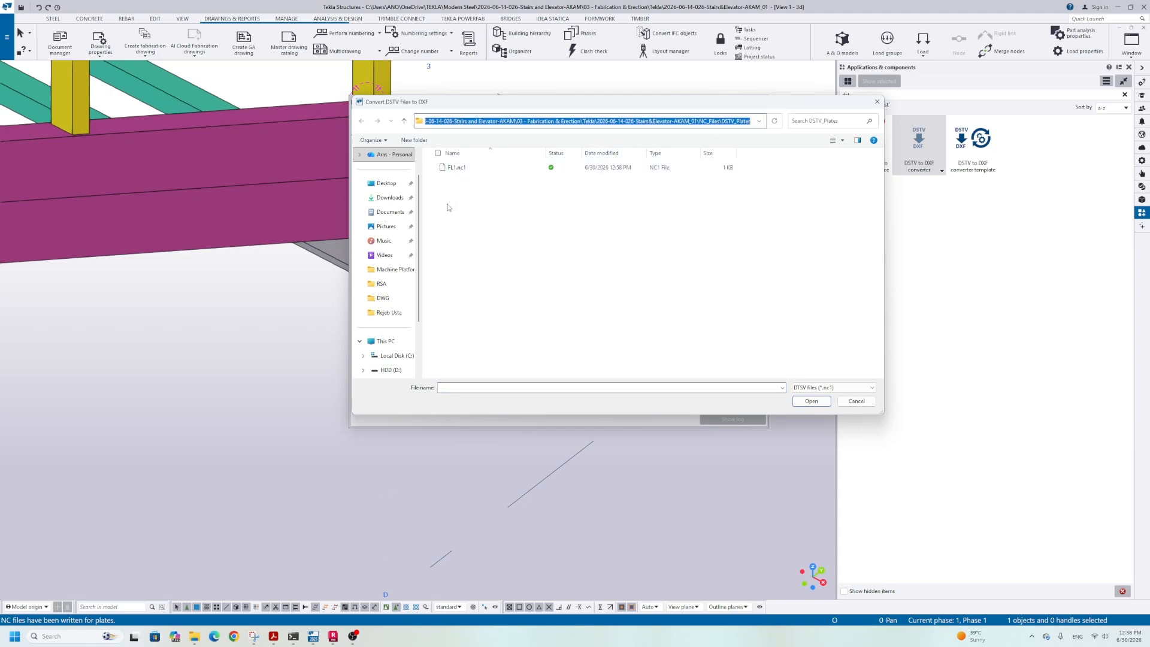
left_click(387, 183)
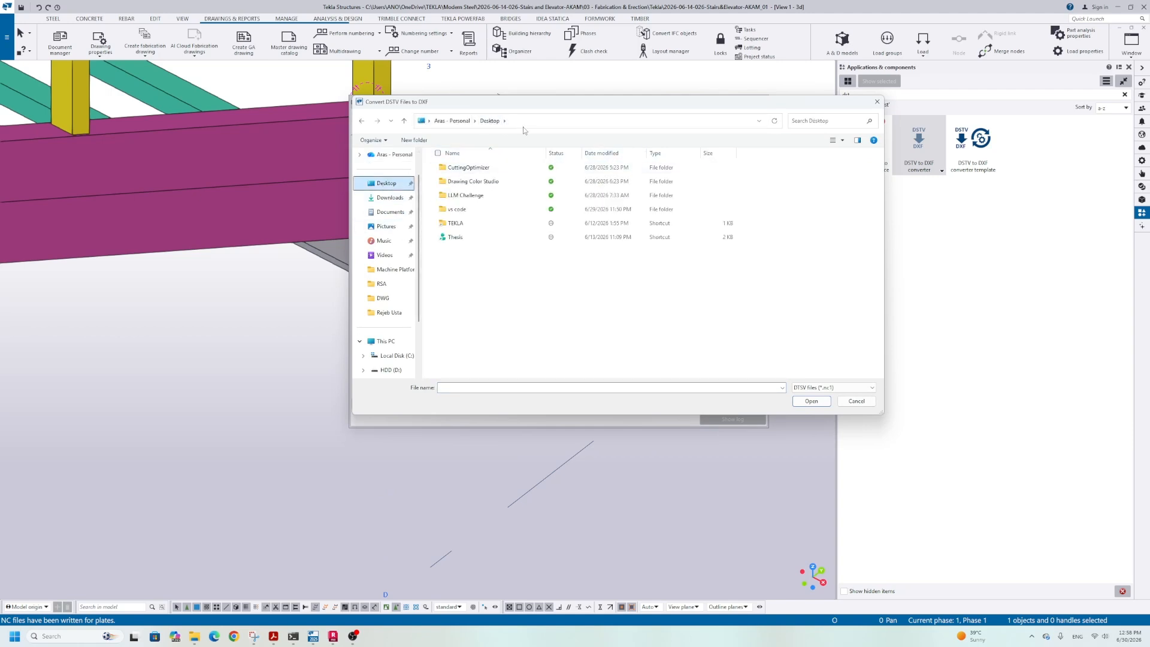
double_click(455, 223)
double_click(471, 224)
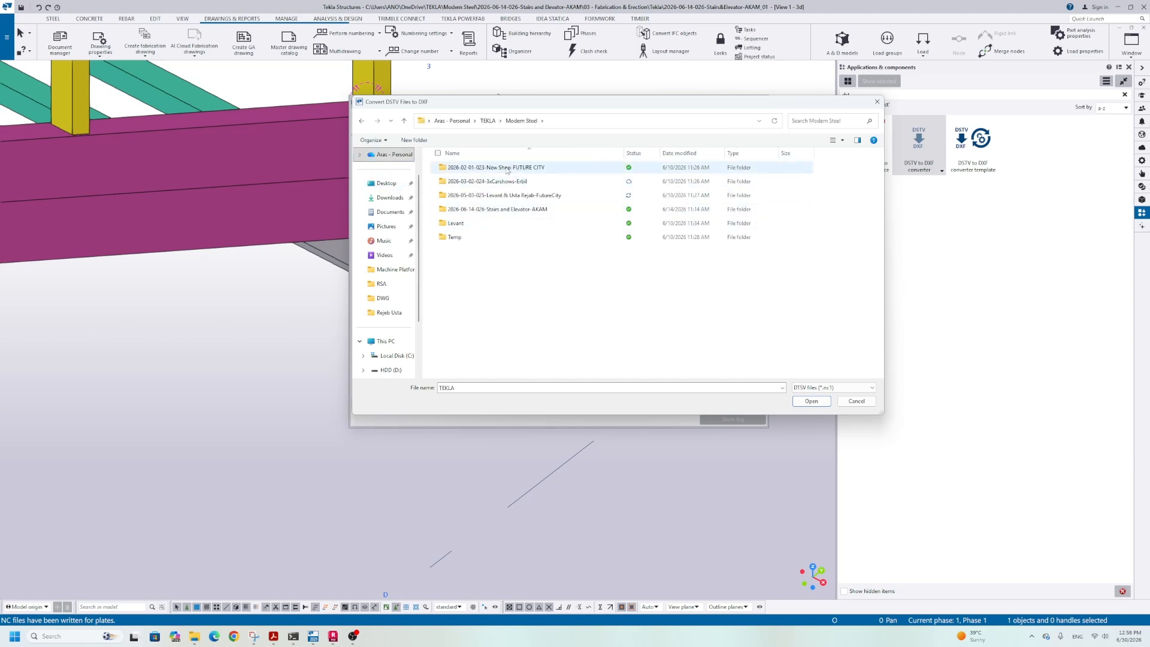
double_click(515, 195)
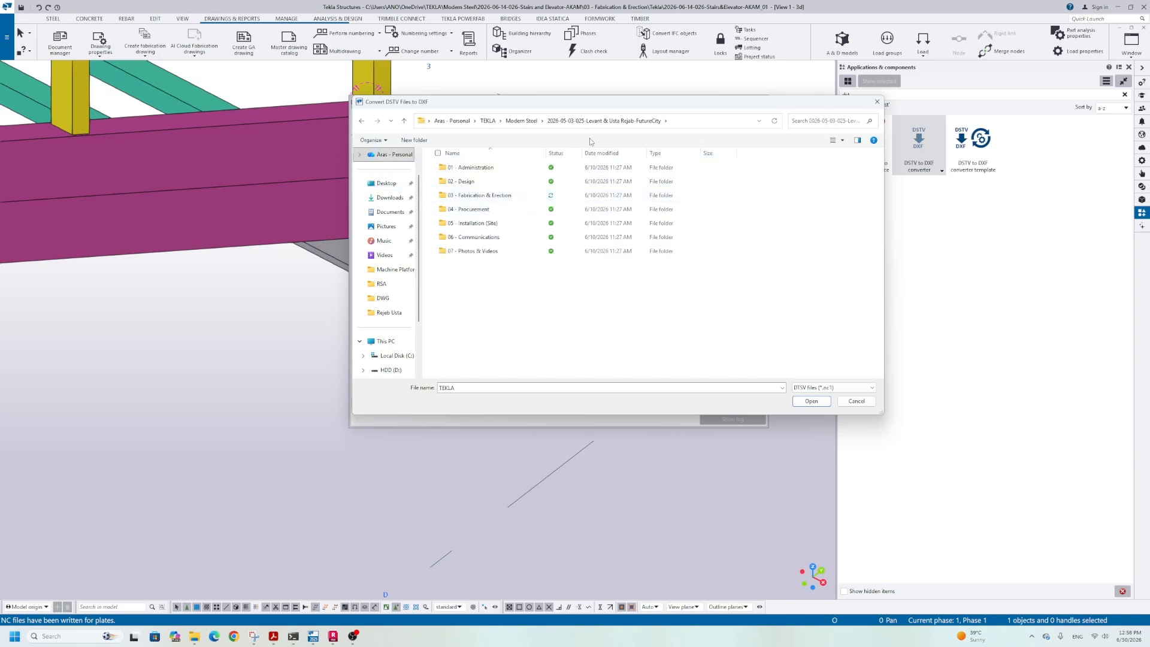
- Go to the copied DSTV_Plates path in the file selection and convert FL1.nc1 to DXF
left_click(682, 122)
key("ctrl+a")
key("ctrl+v")
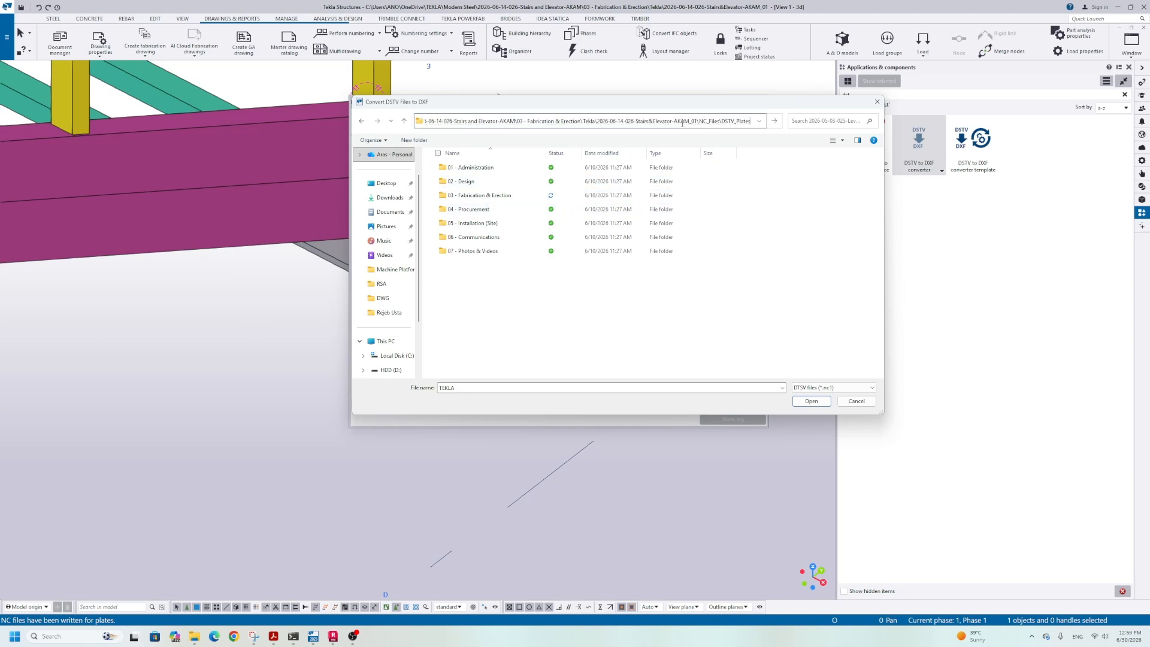
key("Return")
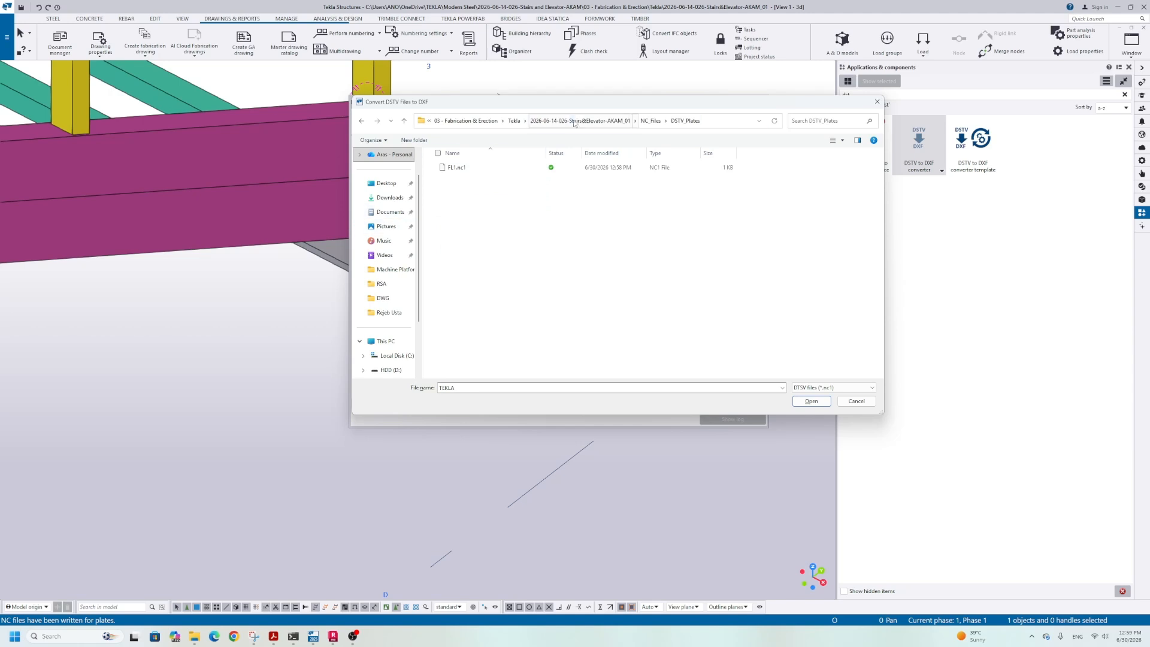
left_click(459, 169)
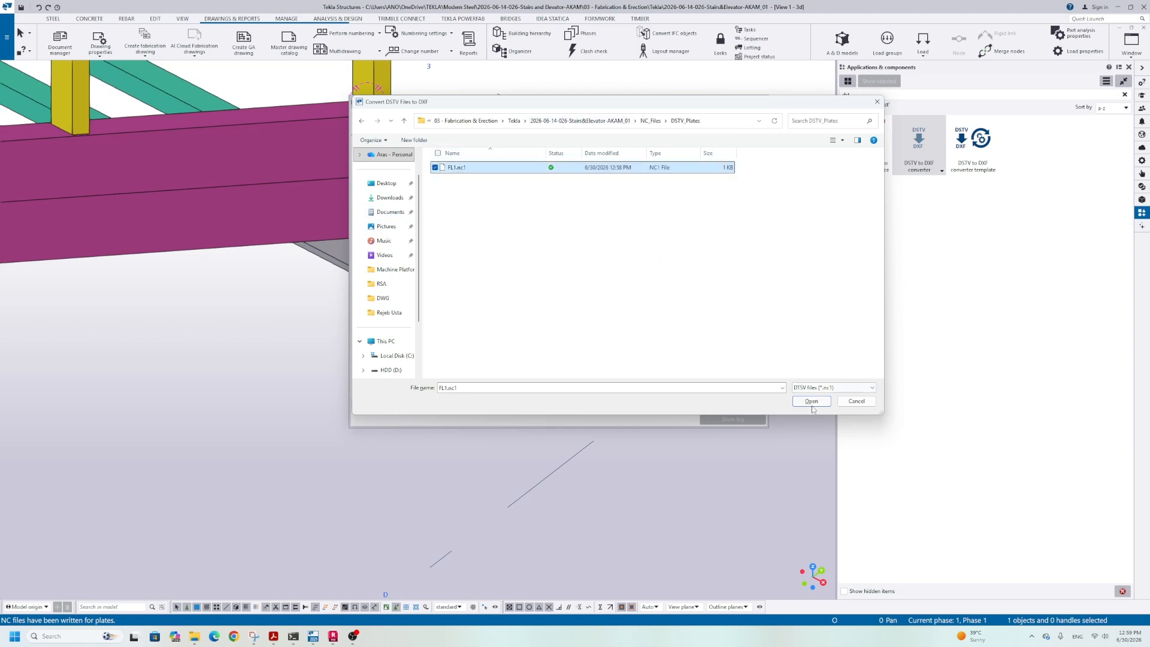
left_click(812, 406)
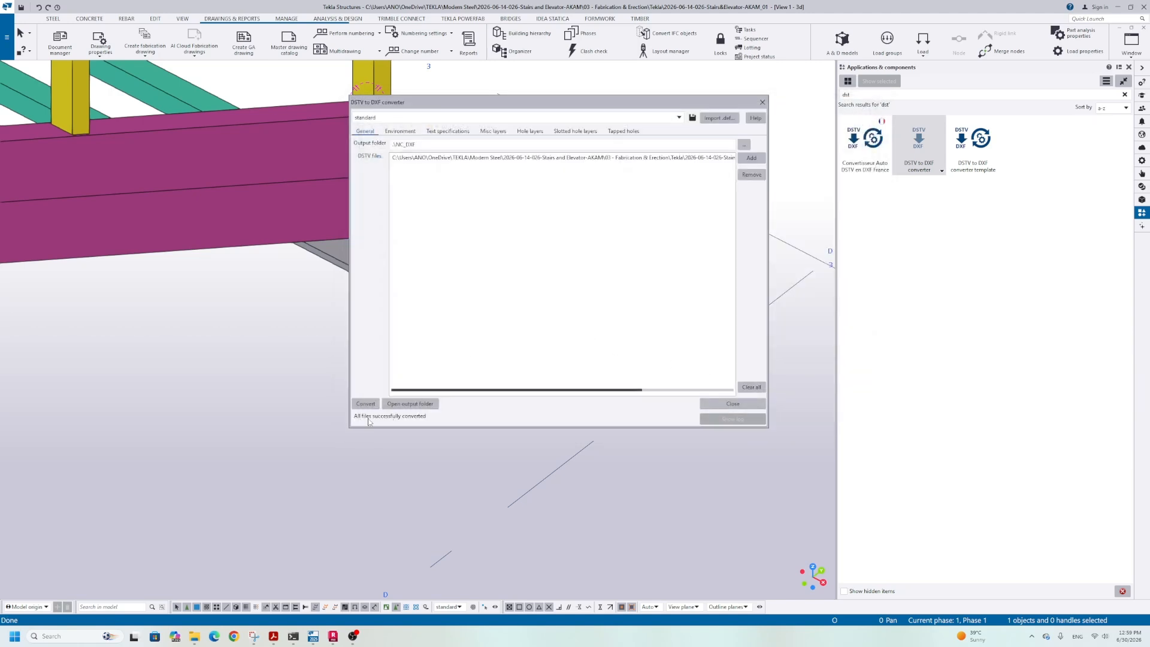
- Open the NC_DXF output folder, open FL1.dxf in AutoCAD, and close the folder window and the converter
left_click(410, 404)
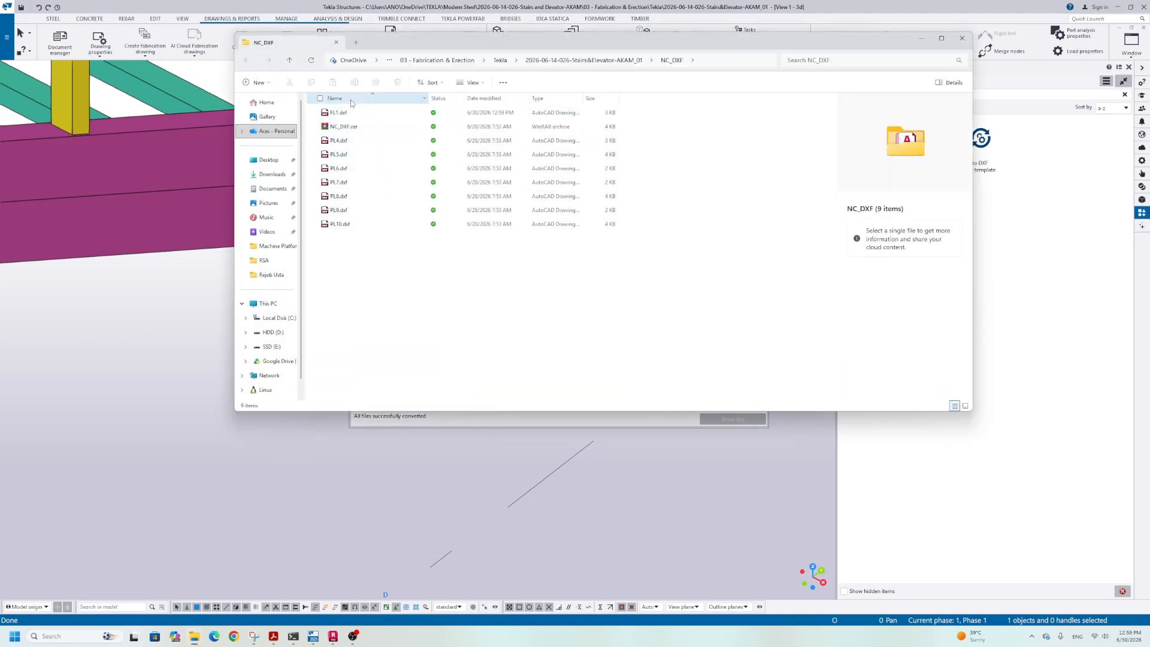
left_click(341, 112)
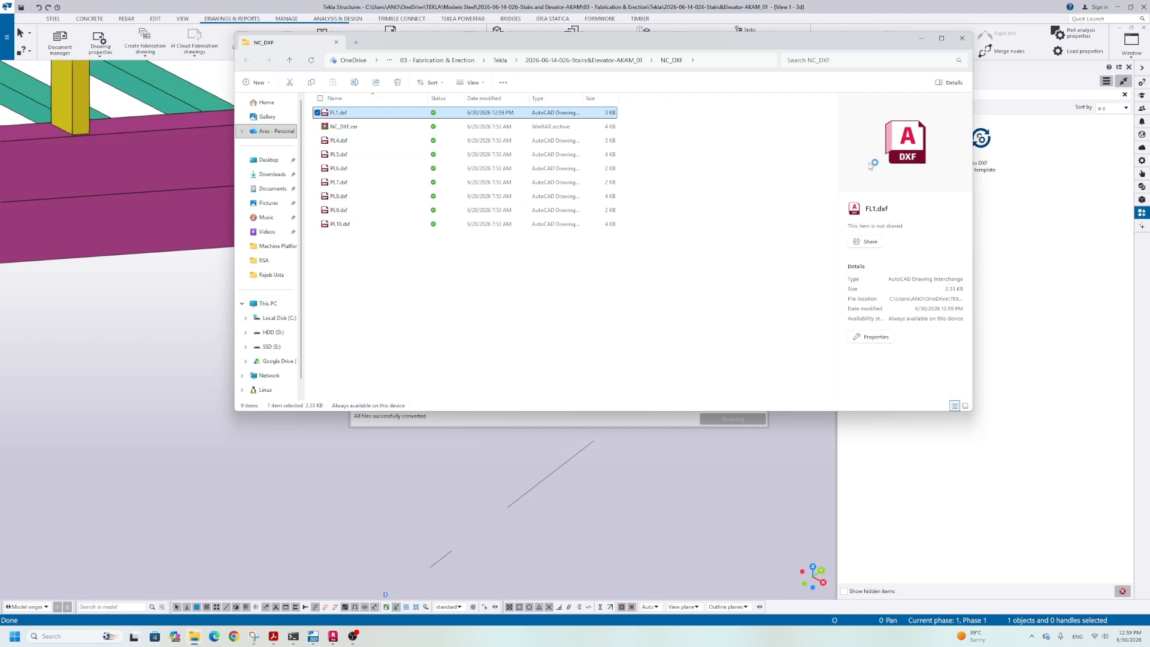
left_click(959, 40)
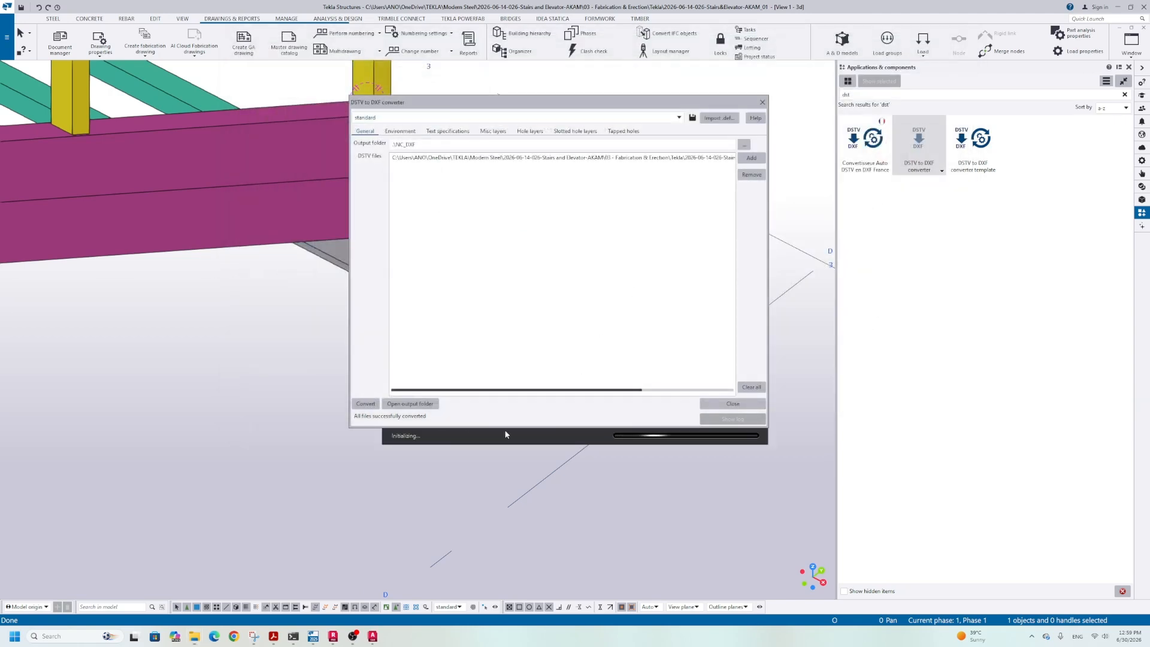
left_click(762, 103)
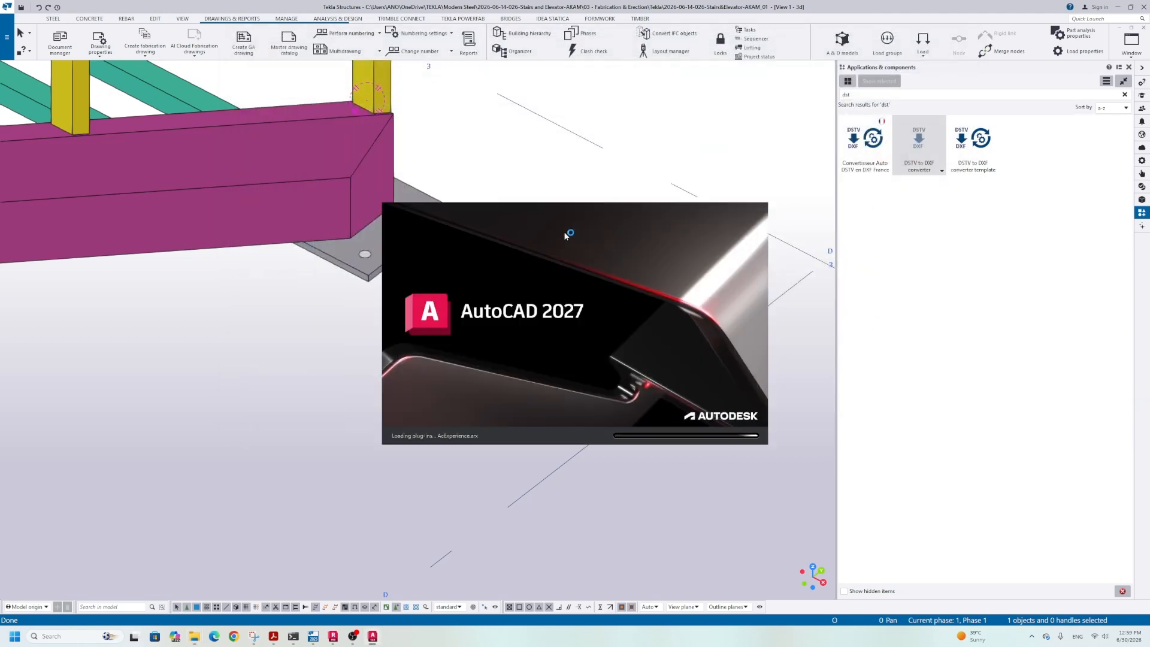
scroll(190, 380, "down", 3)
middle_click_drag(190, 380, 372, 271)
middle_click_drag(236, 358, 391, 453)
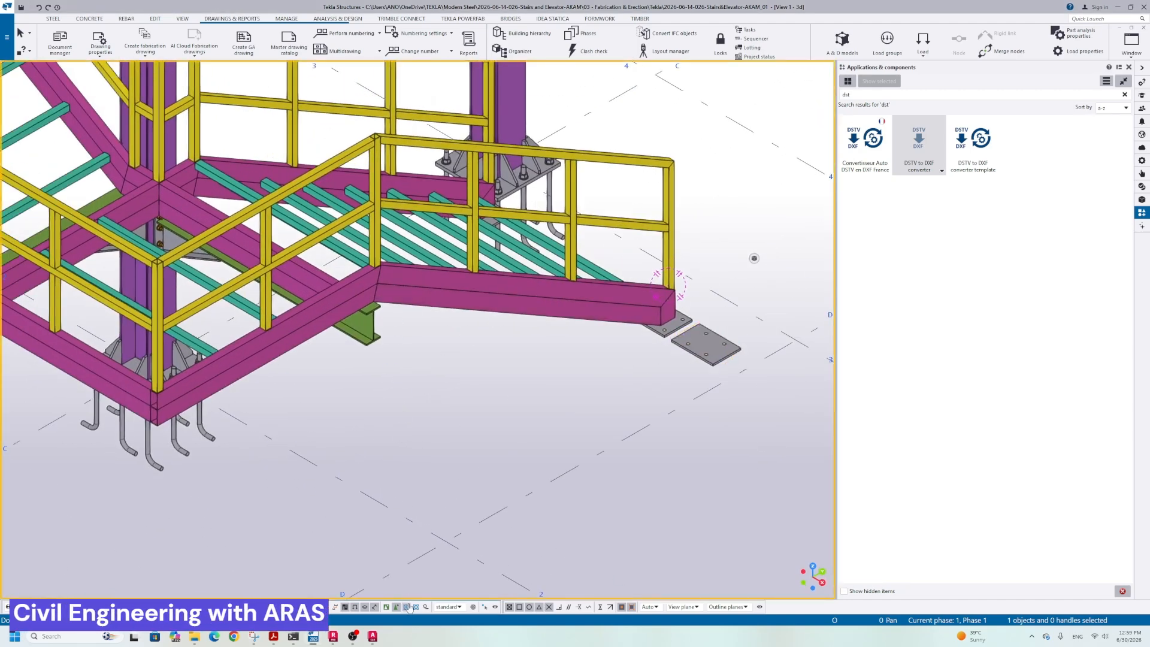
scroll(384, 239, "down", 2)
scroll(384, 238, "down", 1)
middle_click_drag(384, 238, 408, 288)
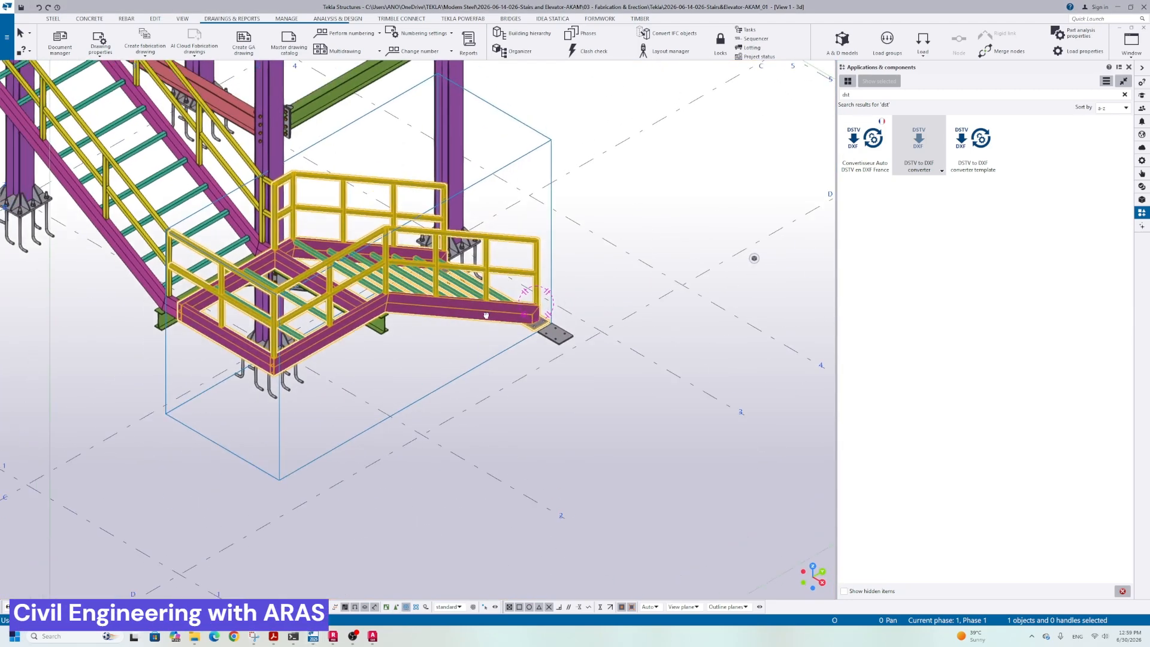
middle_click_drag(444, 443, 424, 429, "ctrl")
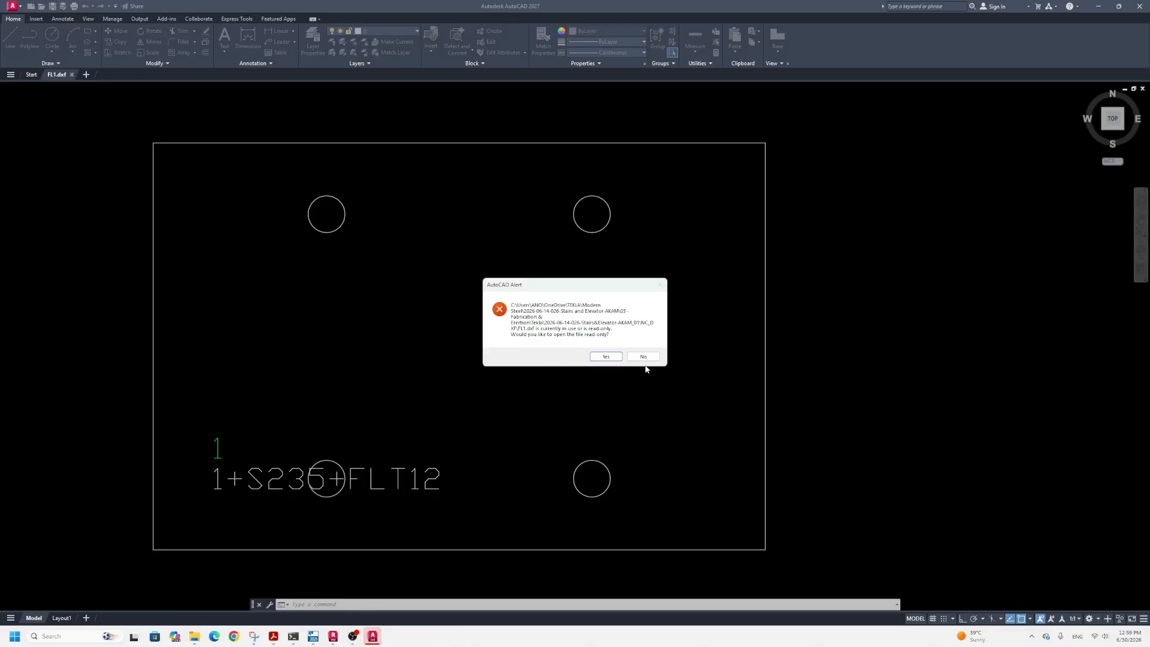
- Decline opening FL1.dxf as read-only, inspect the plate outline, holes and text, and close AutoCAD
left_click(644, 357)
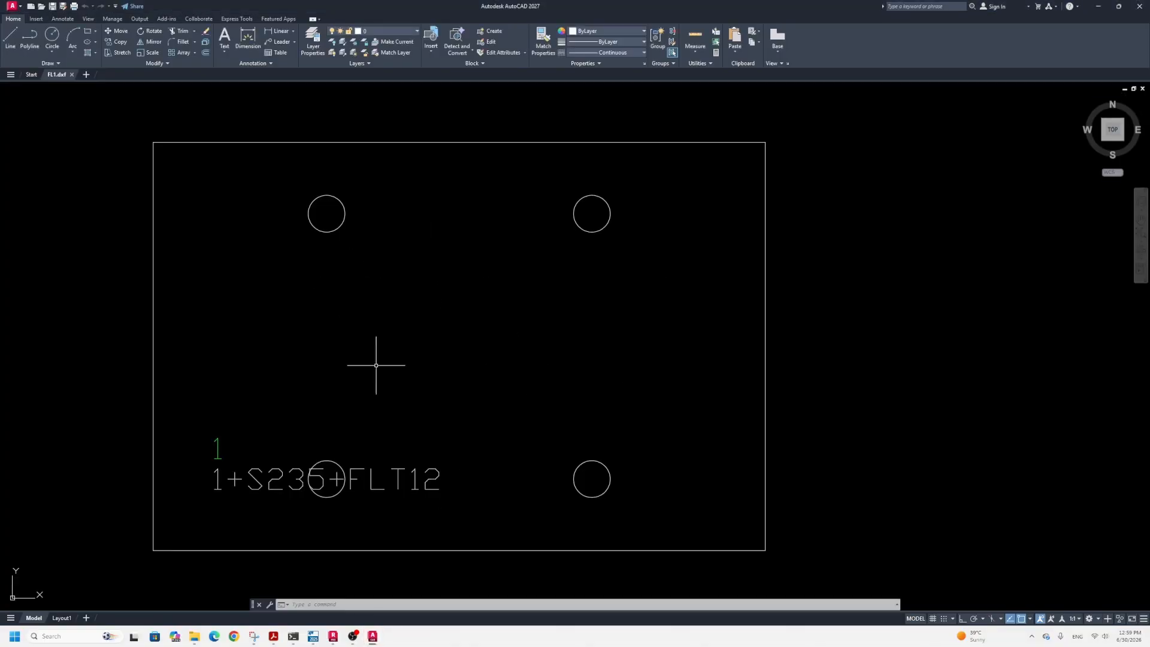
middle_click_drag(276, 471, 291, 319)
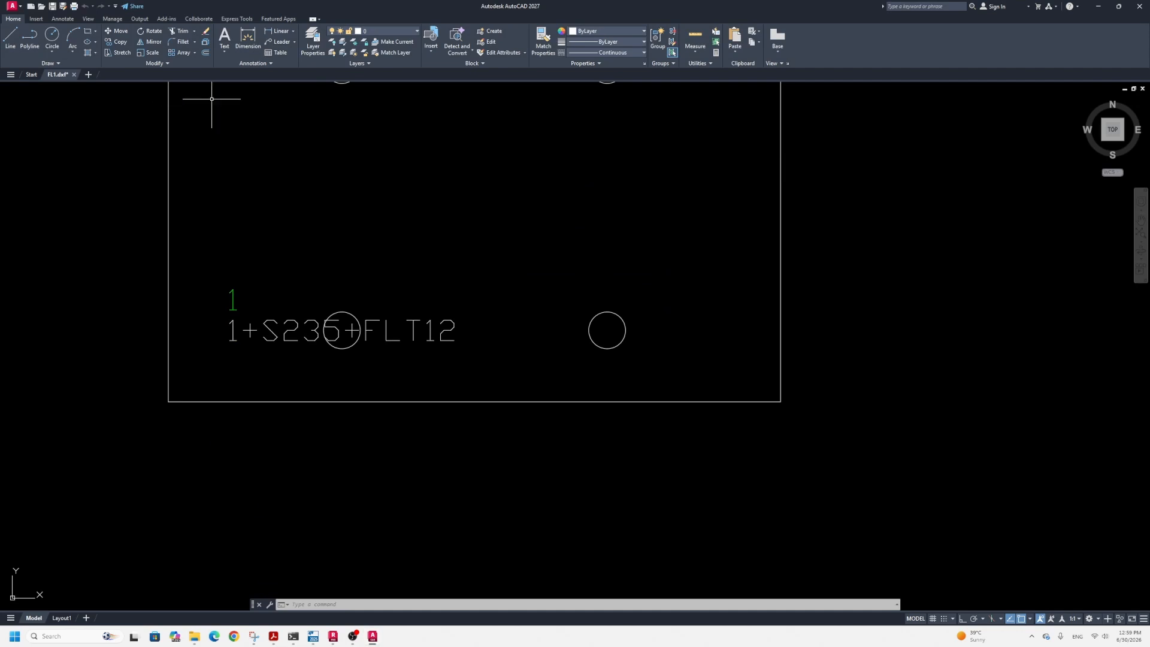
left_click(1141, 6)
left_click(606, 354)
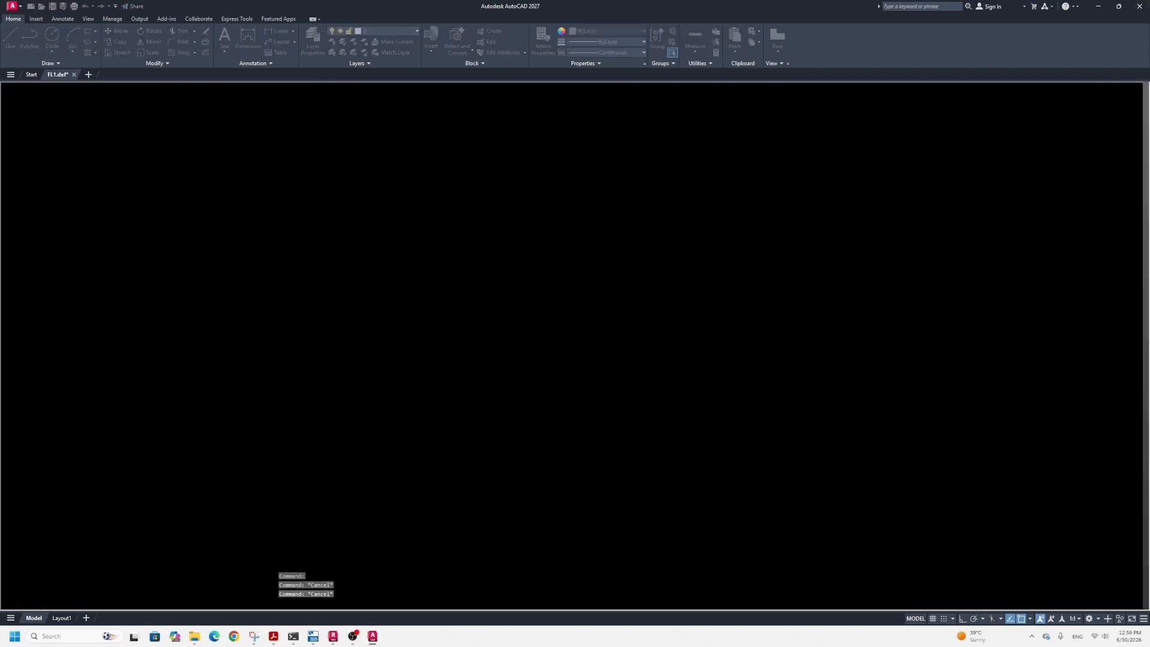
- List the assembly drawings in the document manager, show only the selected stair assembly's drawing, open it and close the manager
middle_click_drag(557, 264, 469, 298, "ctrl")
scroll(469, 298, "down", 1)
scroll(469, 296, "down", 1)
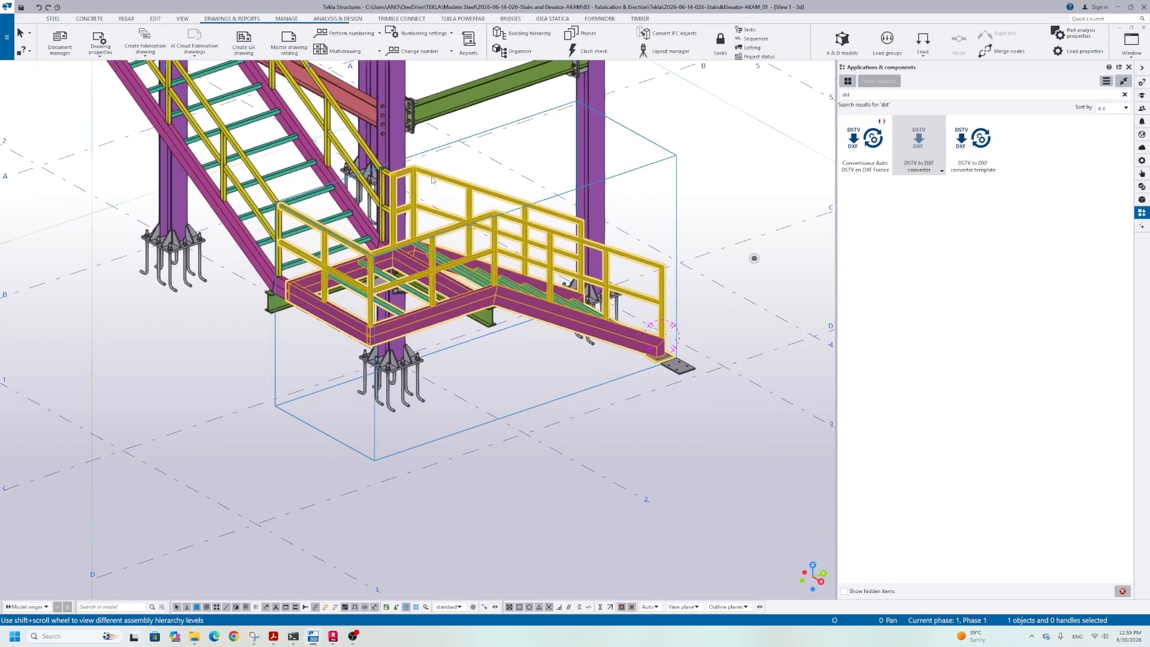
scroll(467, 294, "down", 1)
scroll(467, 293, "up", 4)
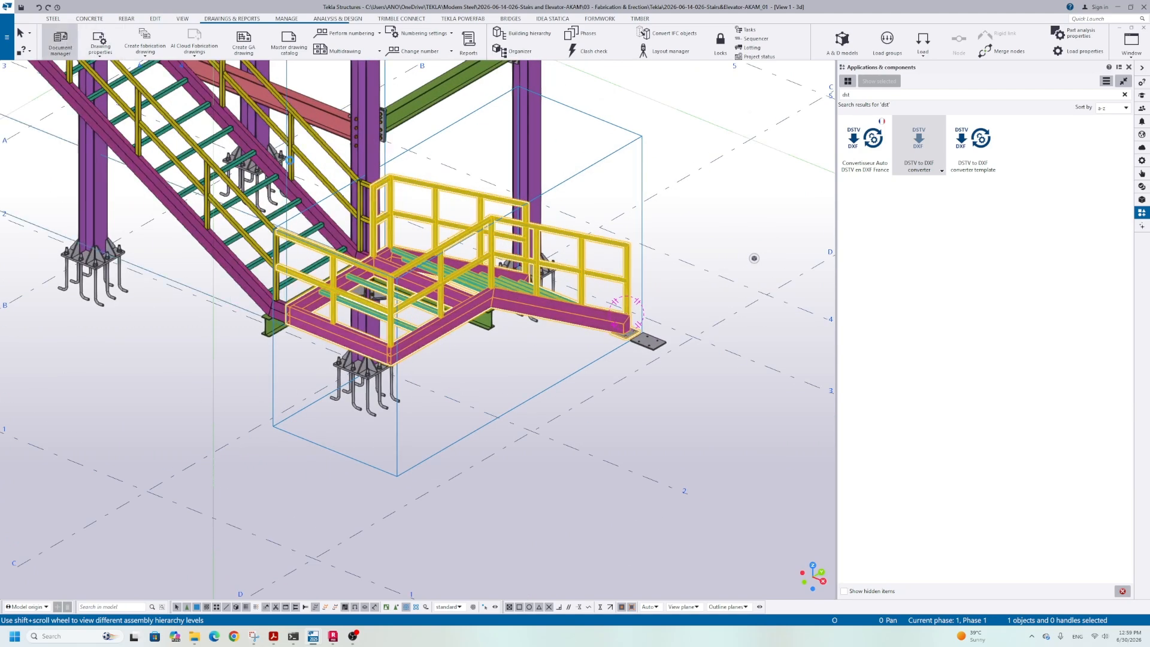
left_click(60, 41)
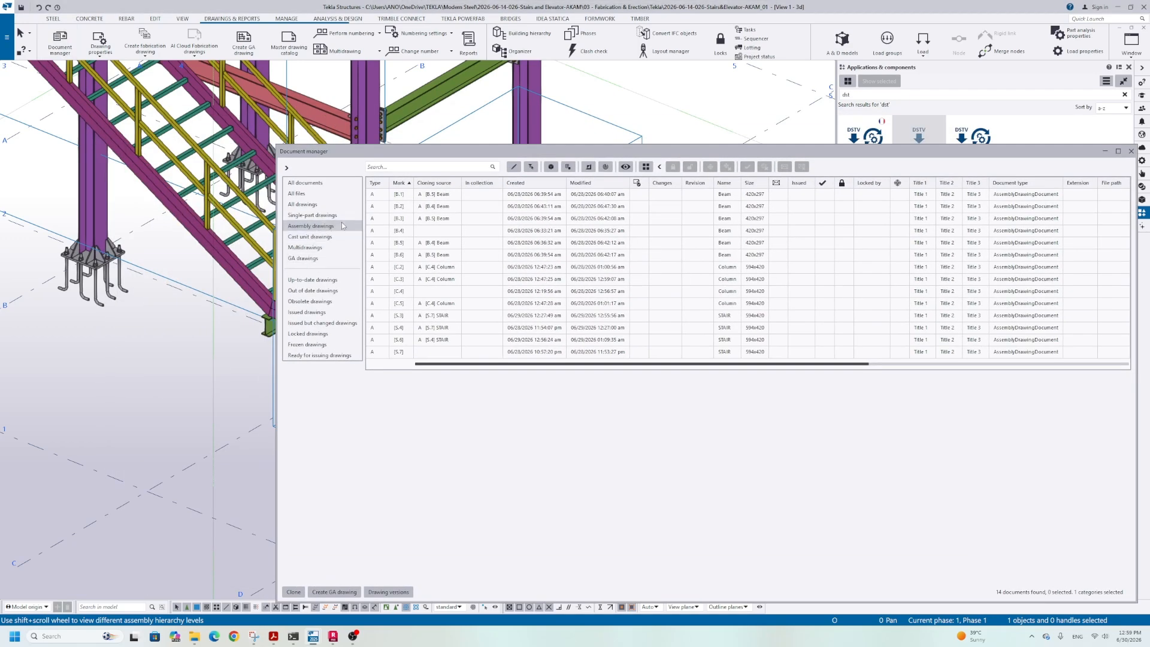
left_click(331, 228)
left_click_drag(426, 150, 400, 229)
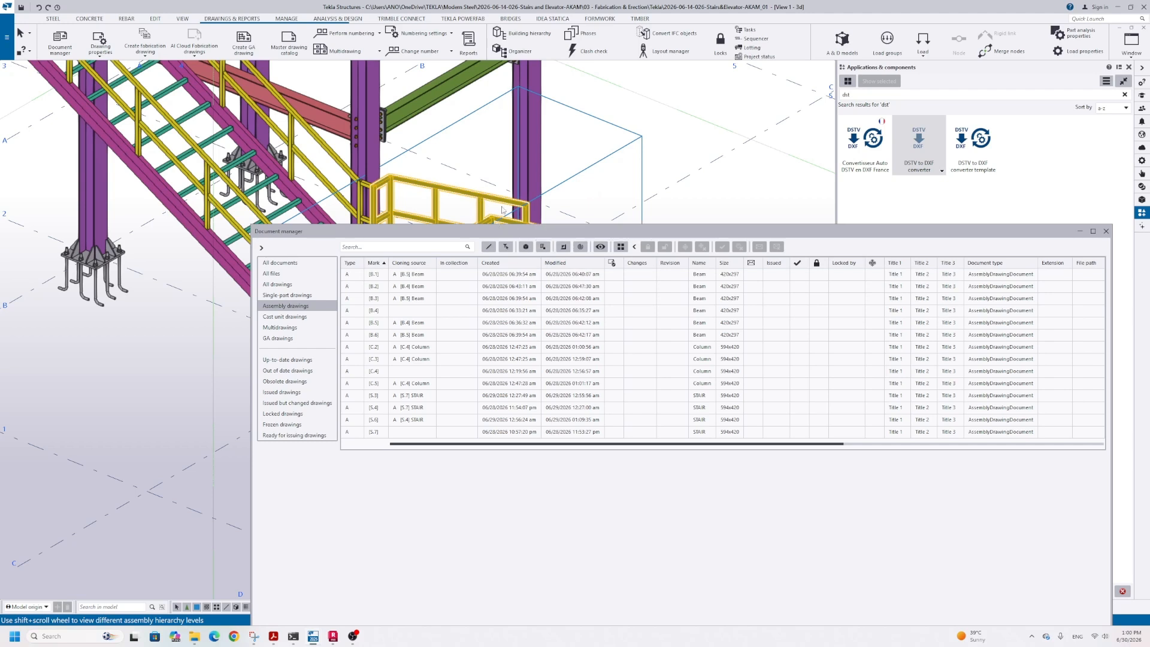
left_click(545, 247)
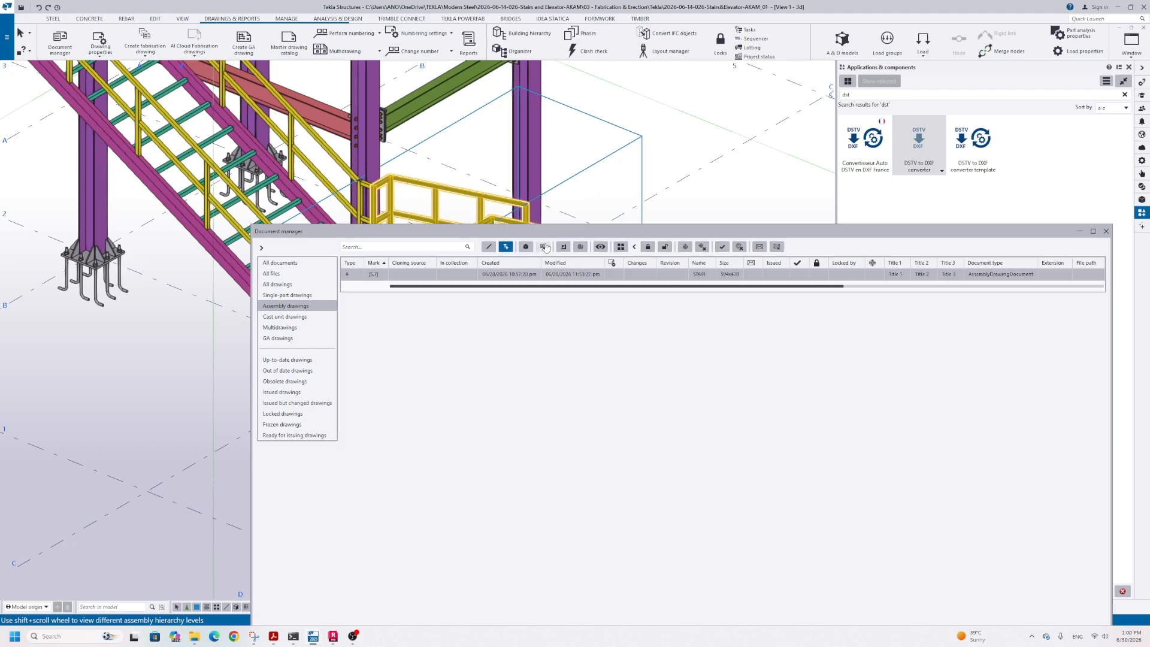
double_click(380, 276)
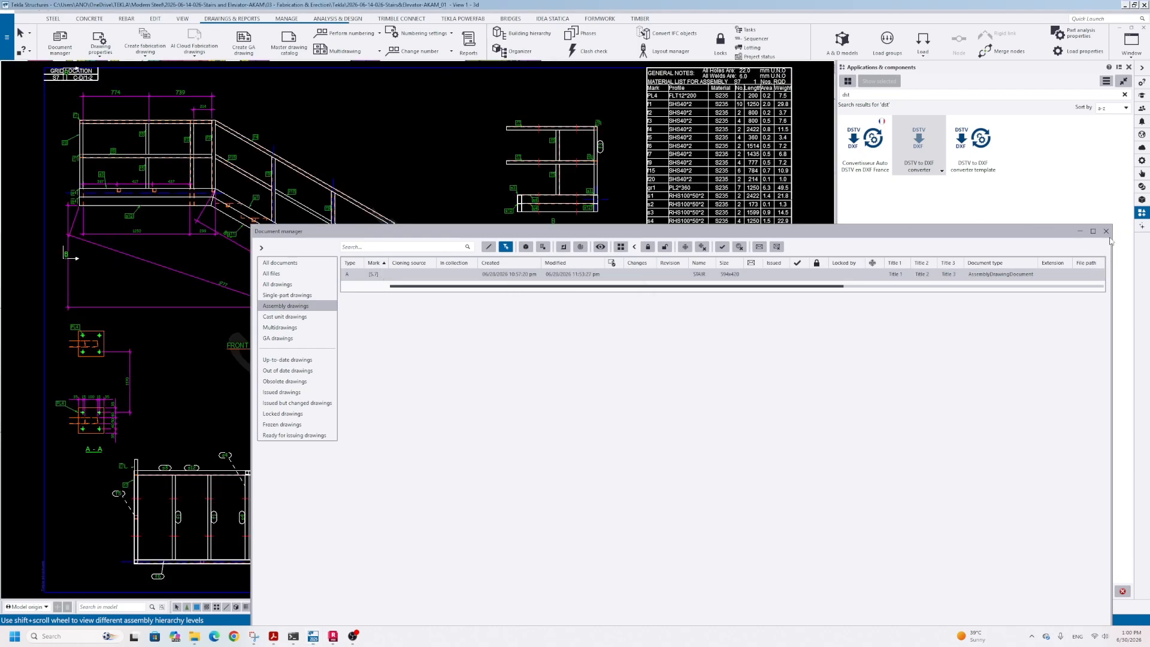
left_click(1106, 231)
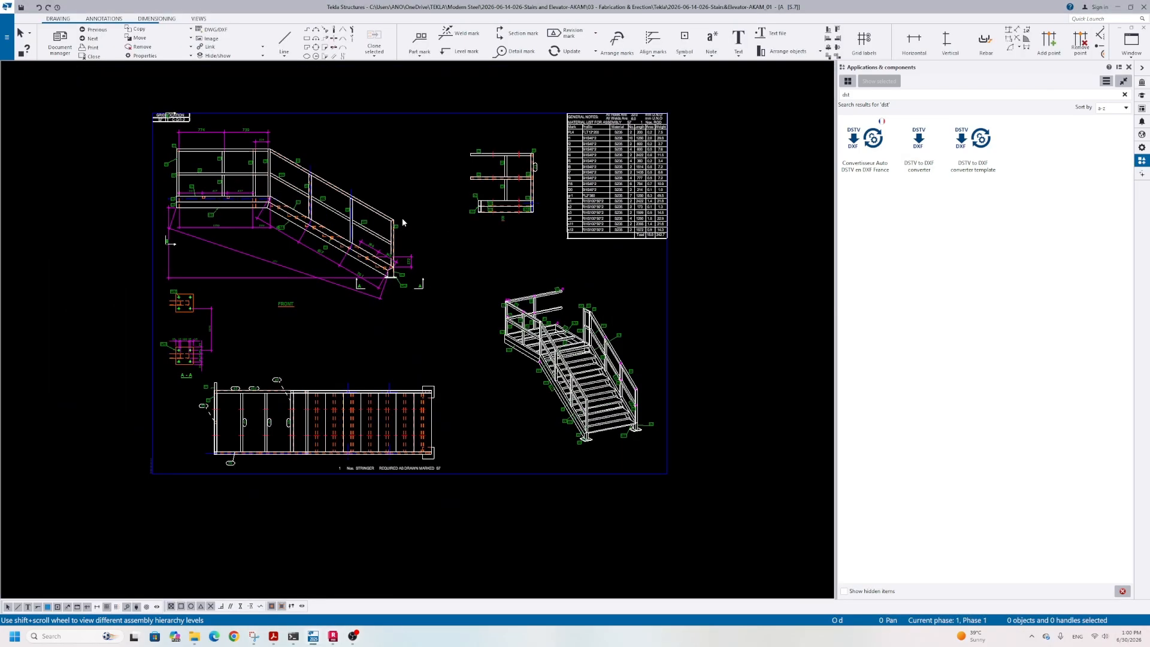
- Examine the stair assembly drawing, including the front view's dimensions and part marks
scroll(420, 240, "up", 1)
scroll(202, 180, "up", 3)
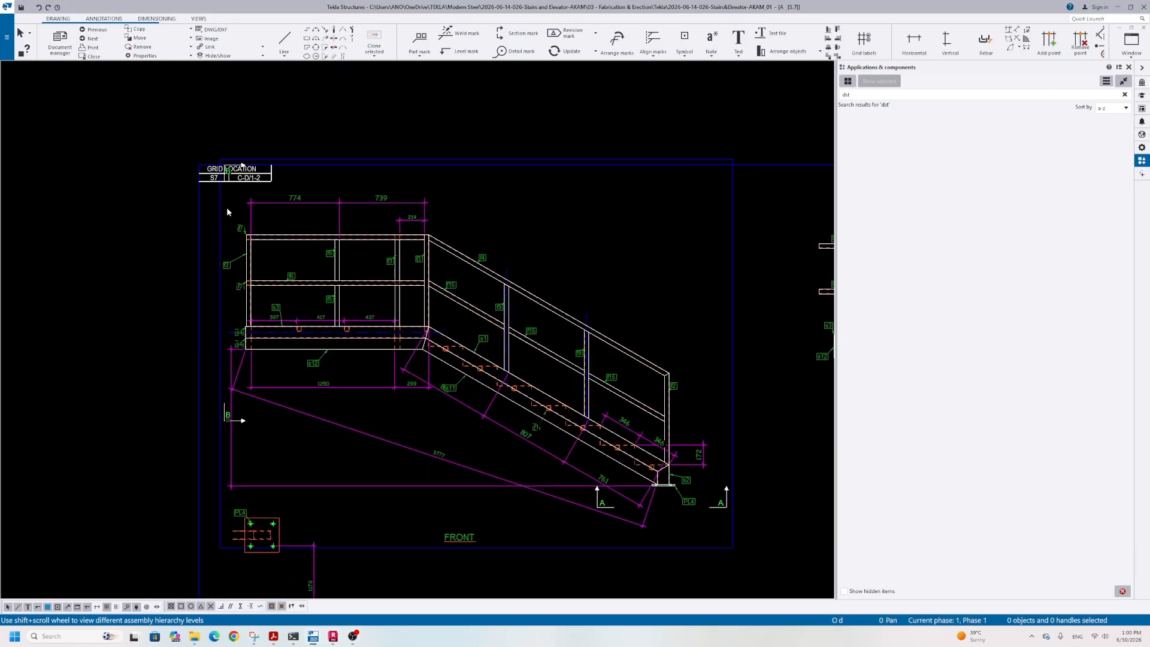
scroll(368, 198, "down", 3)
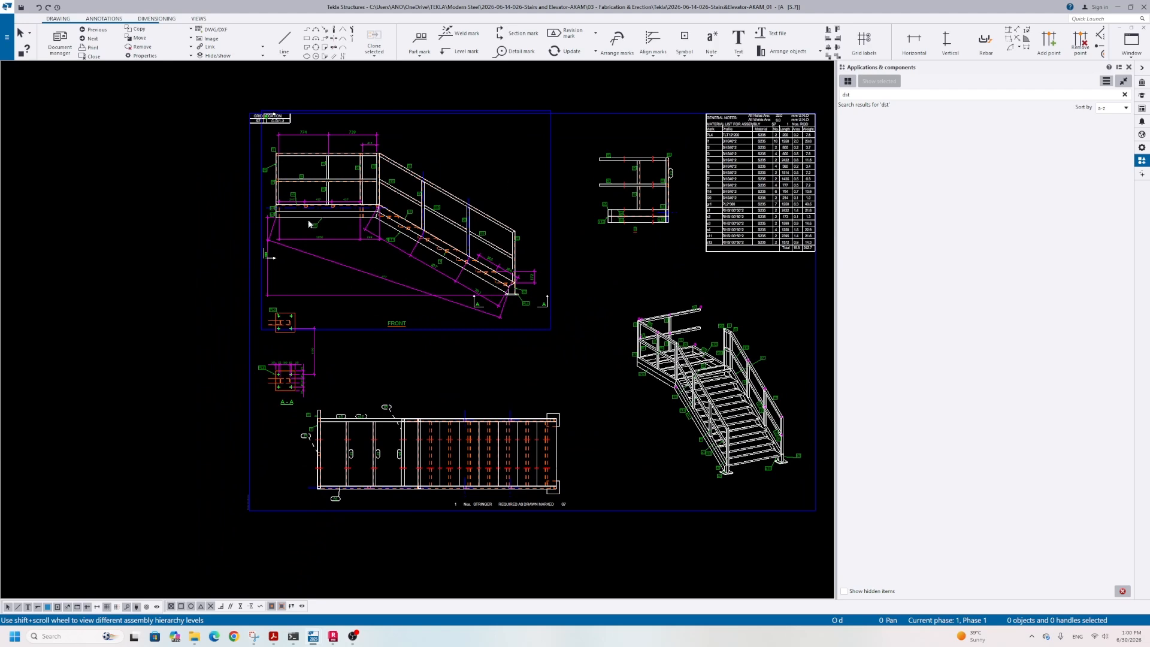
scroll(310, 224, "up", 4)
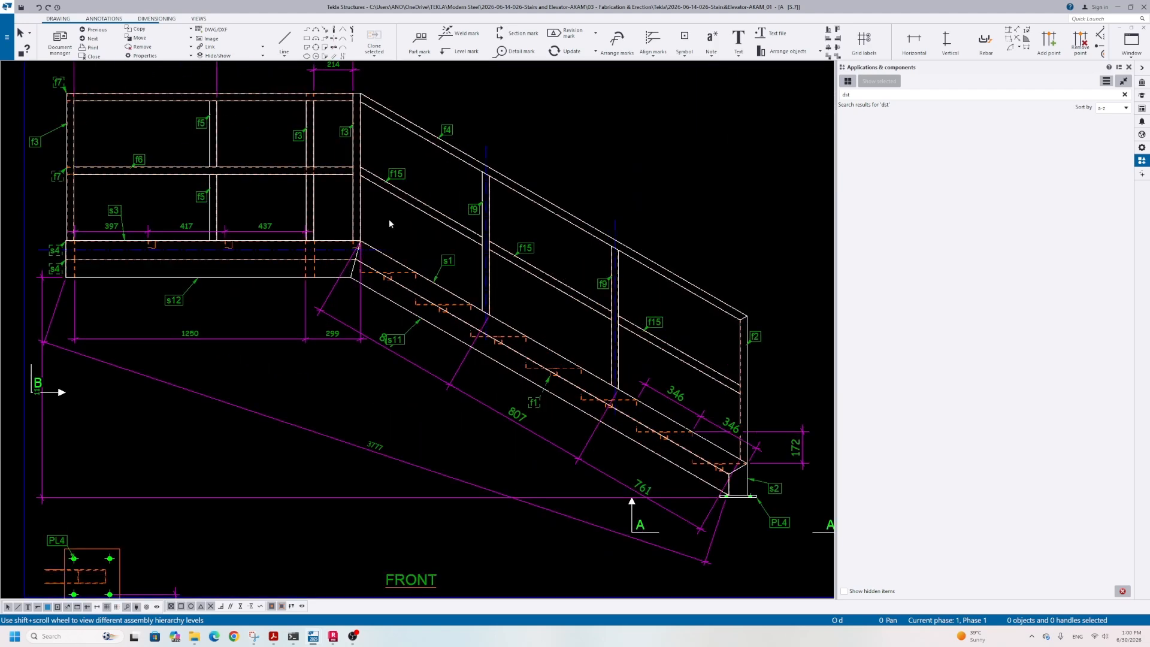
scroll(390, 221, "down", 3)
- Clear the component search and check the front view's scale in its drawing view properties
left_click(600, 139)
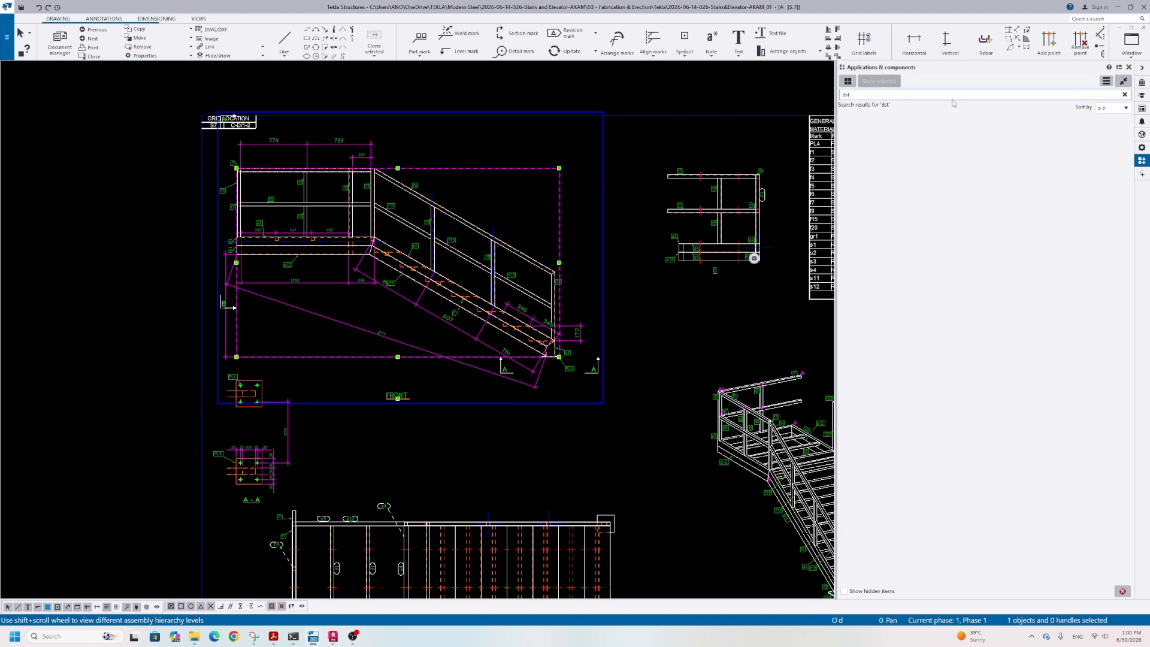
left_click(1125, 94)
left_click(1141, 148)
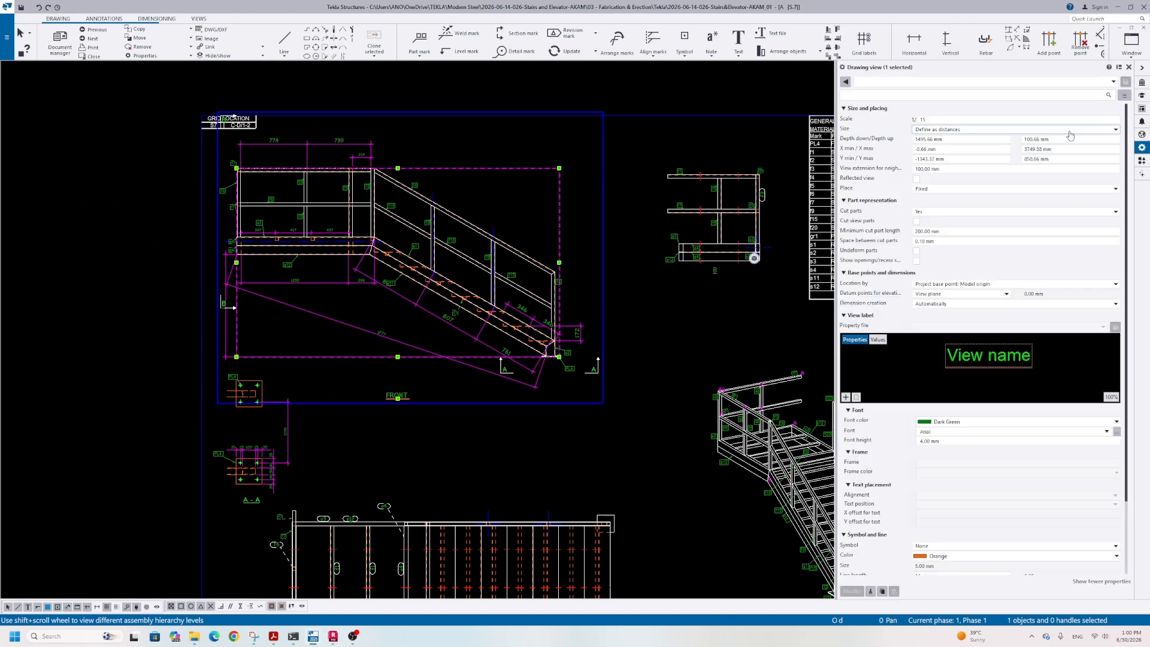
left_click(585, 152)
left_click(519, 161)
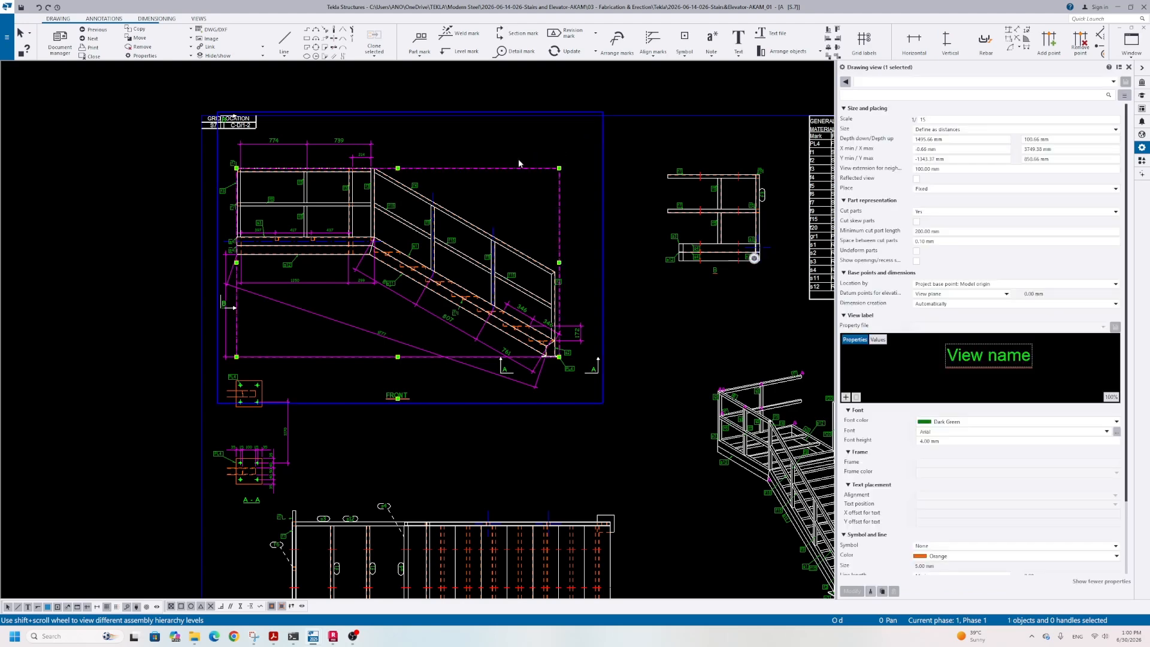
left_click(921, 120)
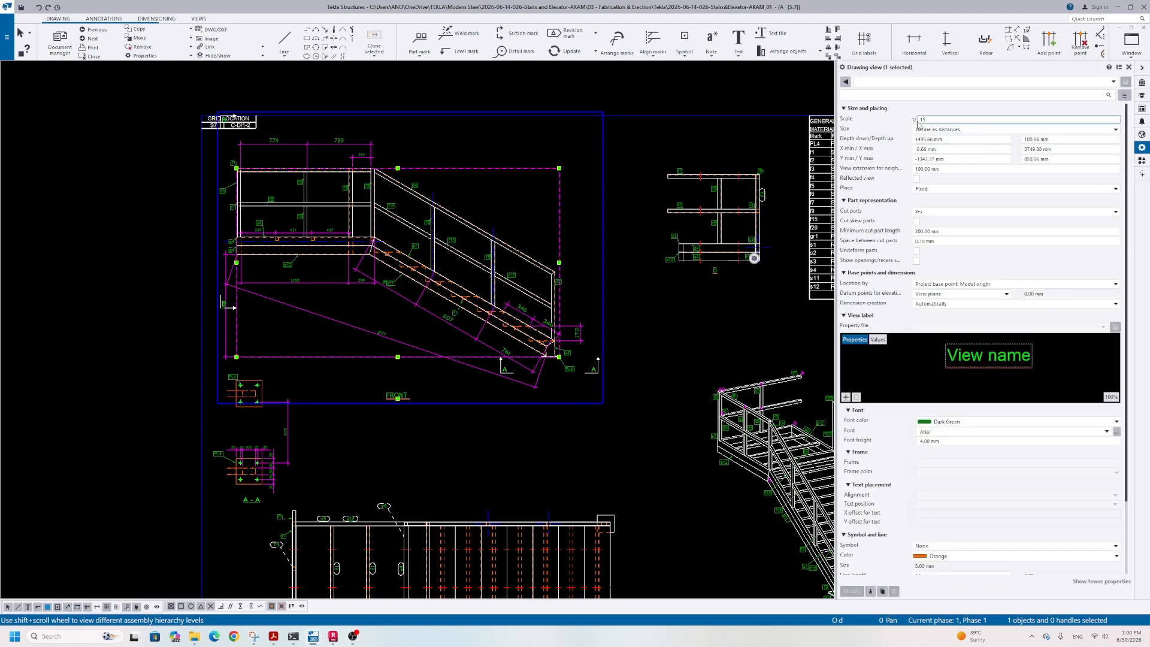
left_click(610, 145)
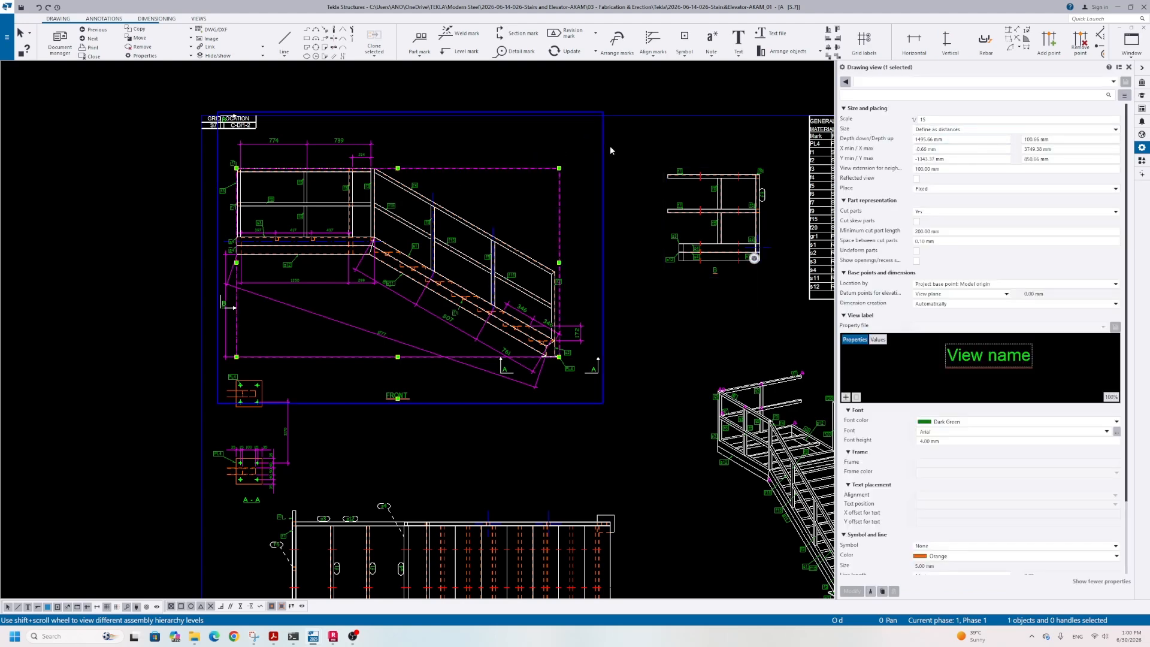
middle_click_drag(423, 192, 412, 179)
scroll(408, 175, "up", 3)
scroll(408, 175, "down", 3)
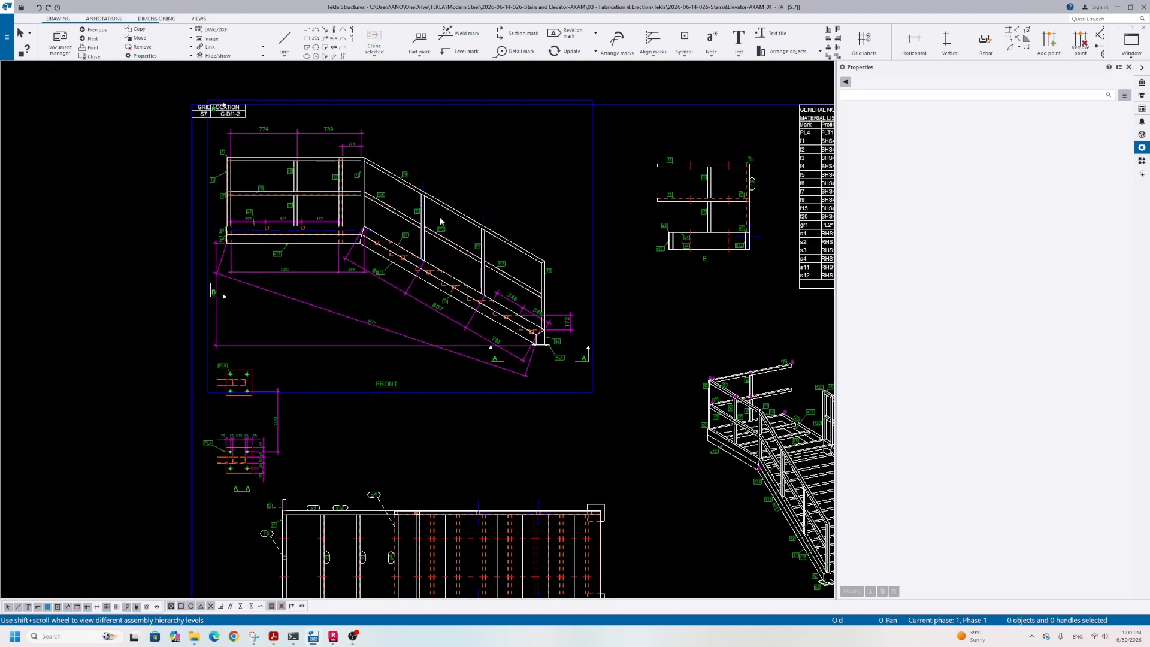
- Start exporting the open stair drawing as DWG and review the layer rules before returning to the export options
left_click(8, 31)
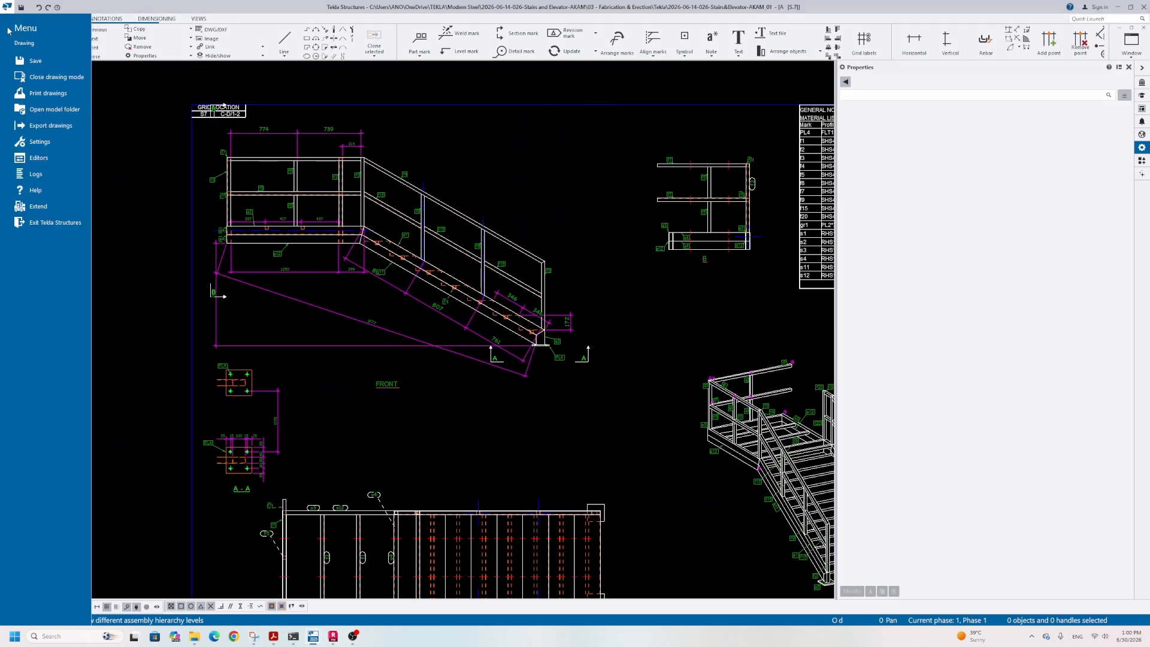
left_click(58, 127)
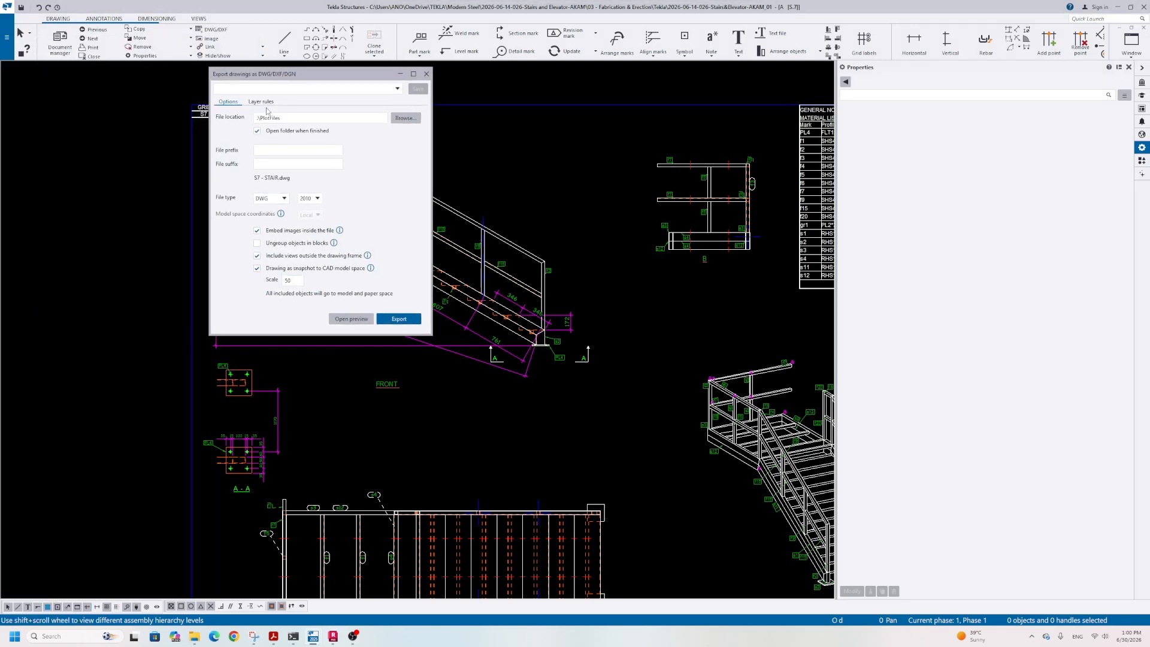
left_click(261, 102)
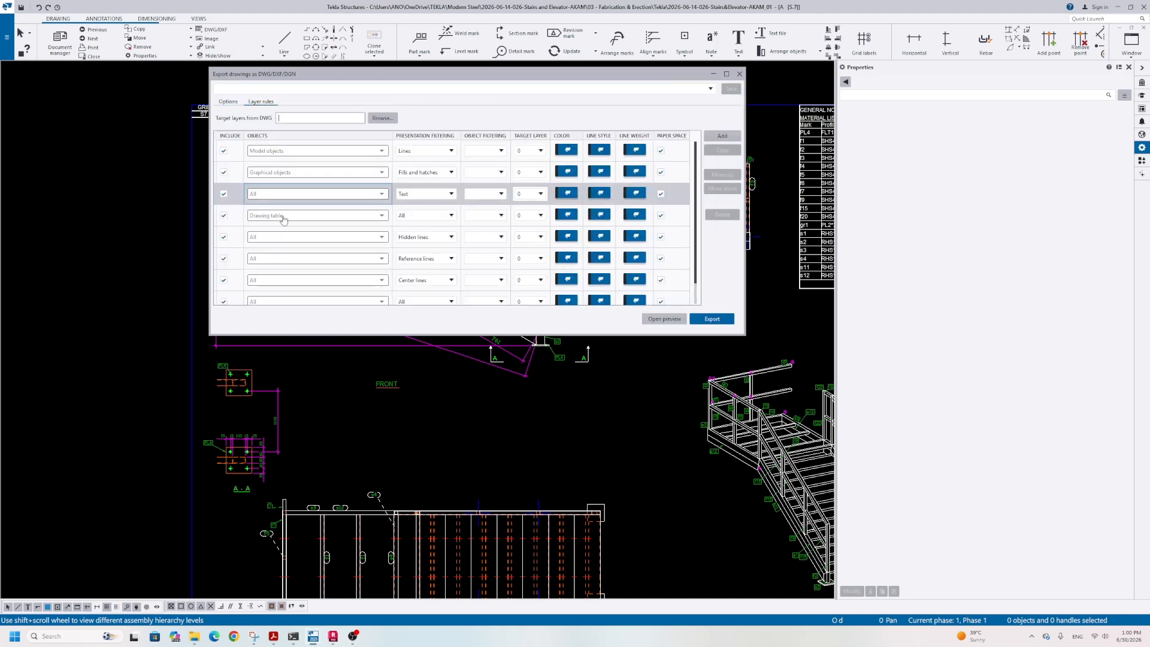
left_click(232, 102)
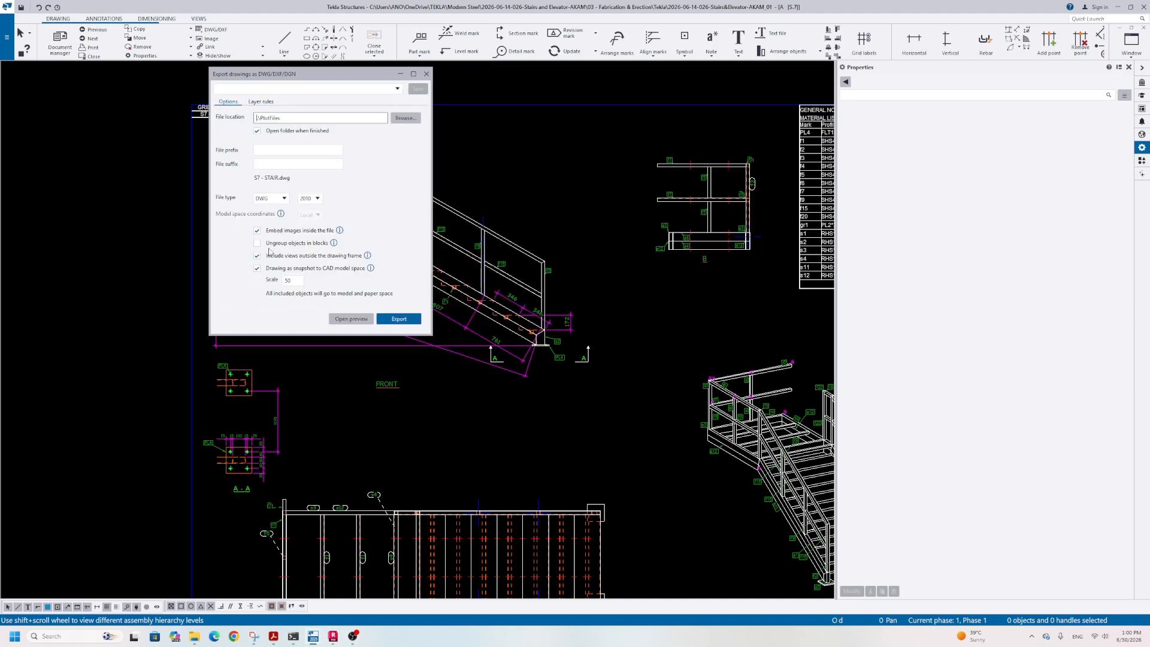
- Exclude views outside the drawing frame and enable the drawing snapshot to CAD model space with scale 15
left_click(257, 269)
left_click(258, 255)
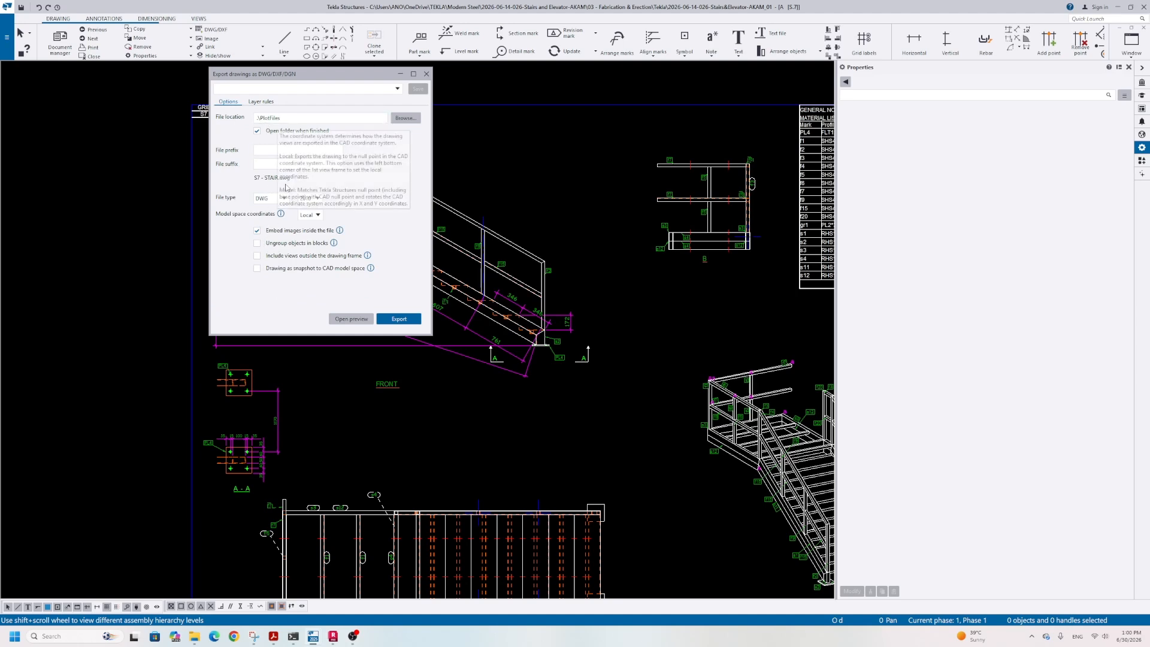
left_click(257, 269)
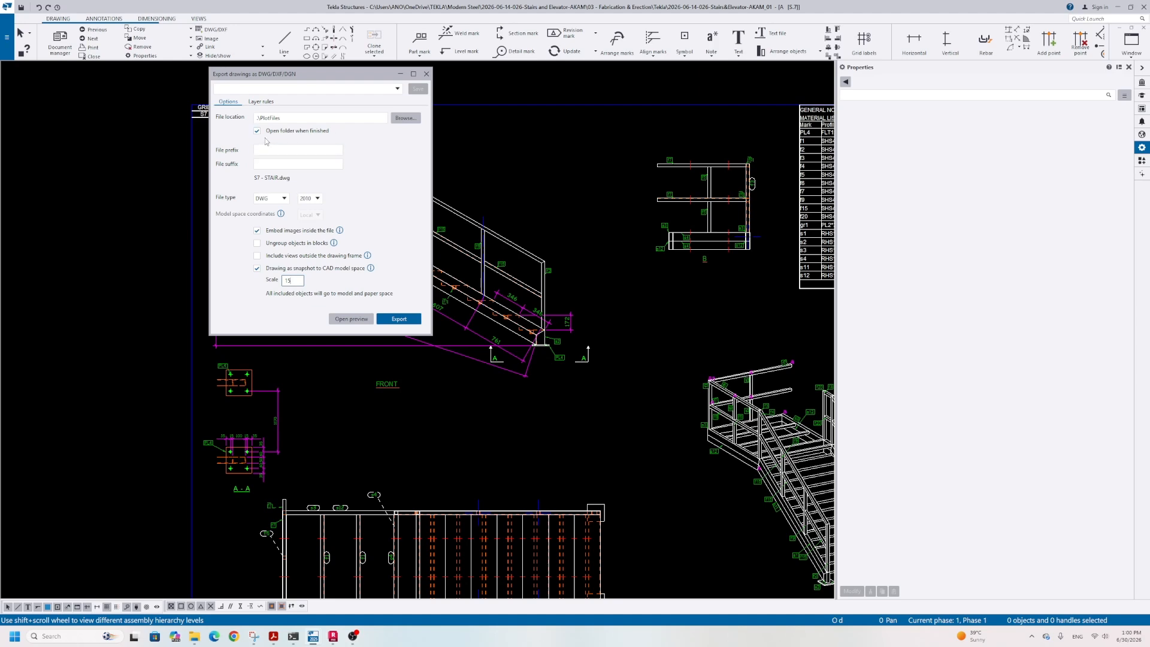
left_click(315, 165)
- Select section view B in the stair drawing to check its scale
scroll(590, 192, "down", 5)
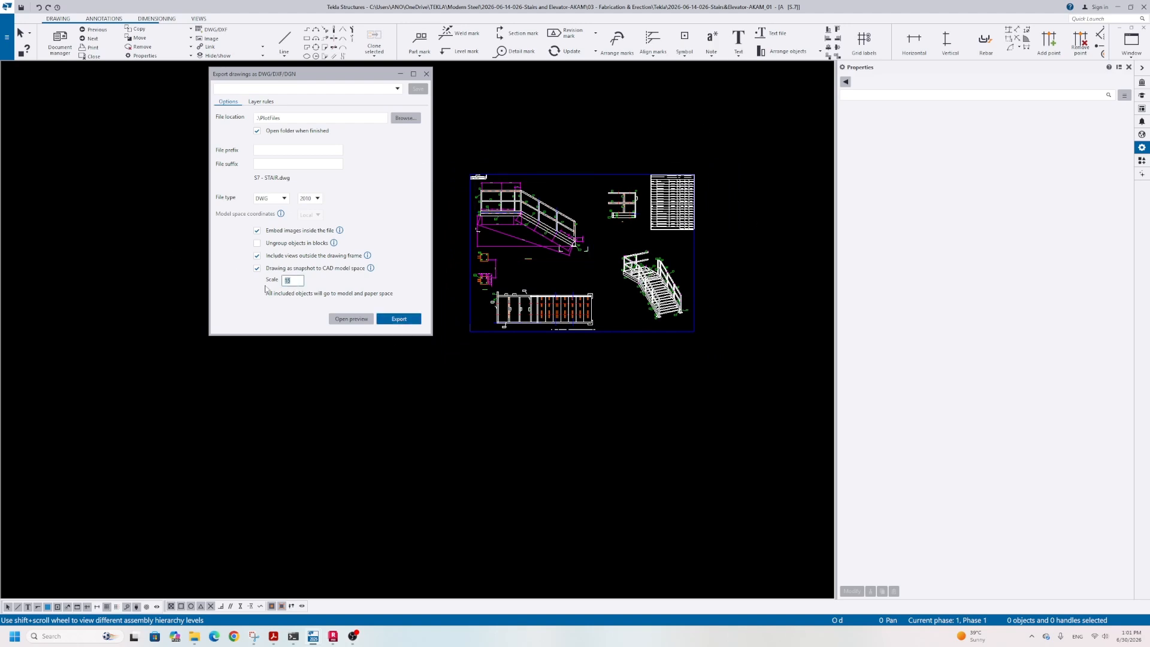
scroll(593, 234, "up", 8)
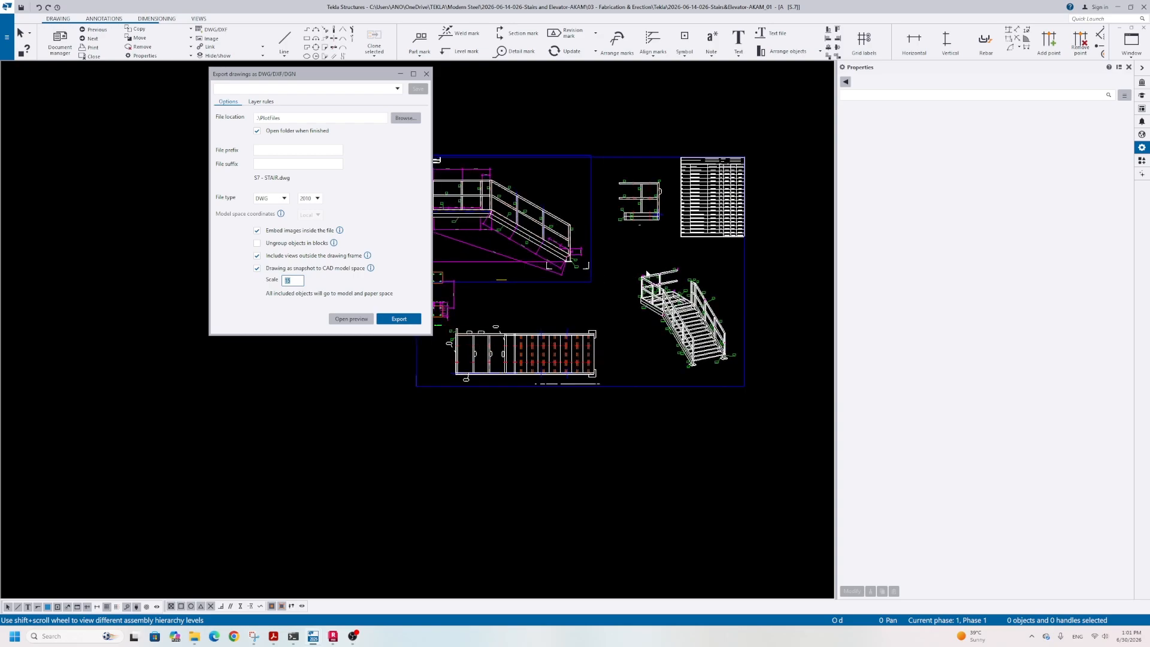
left_click(639, 176)
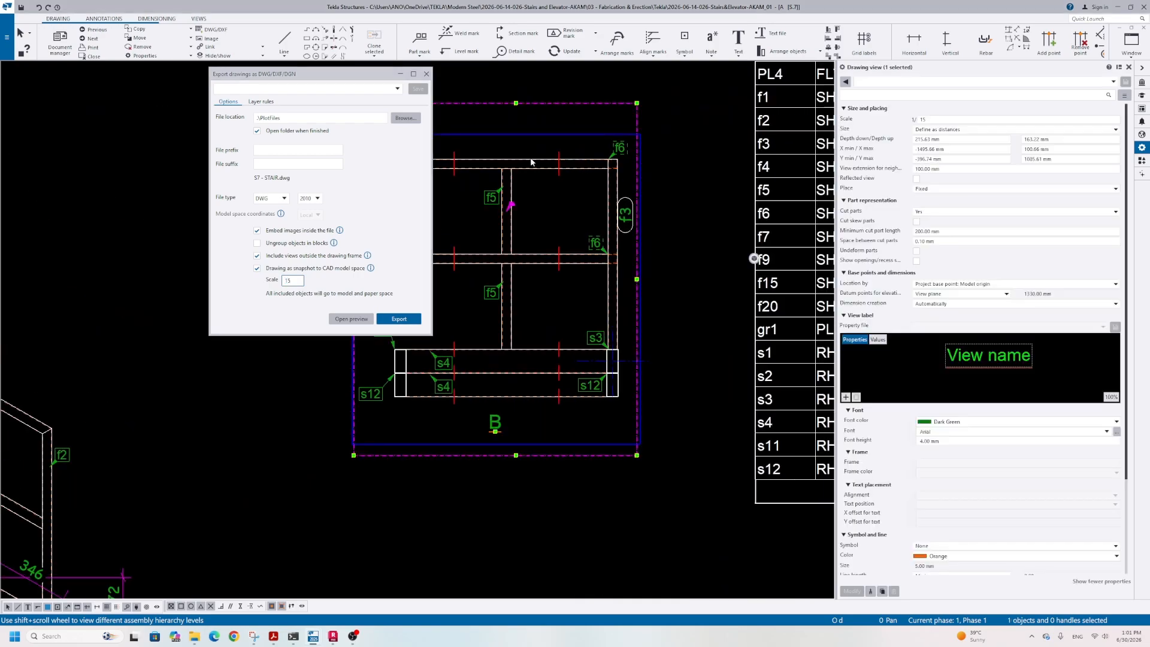
- Select section view A-A in the stair drawing to check its scale
scroll(485, 317, "down", 6)
middle_click_drag(442, 328, 653, 336)
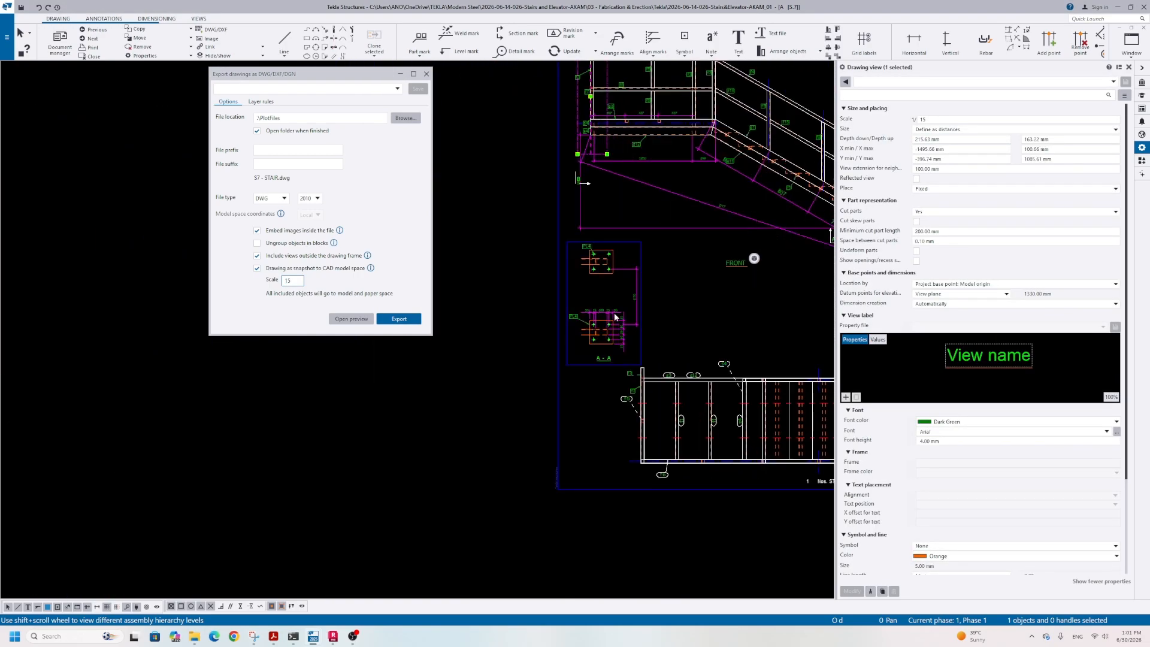
scroll(629, 321, "up", 1)
left_click(648, 242)
scroll(626, 269, "down", 2)
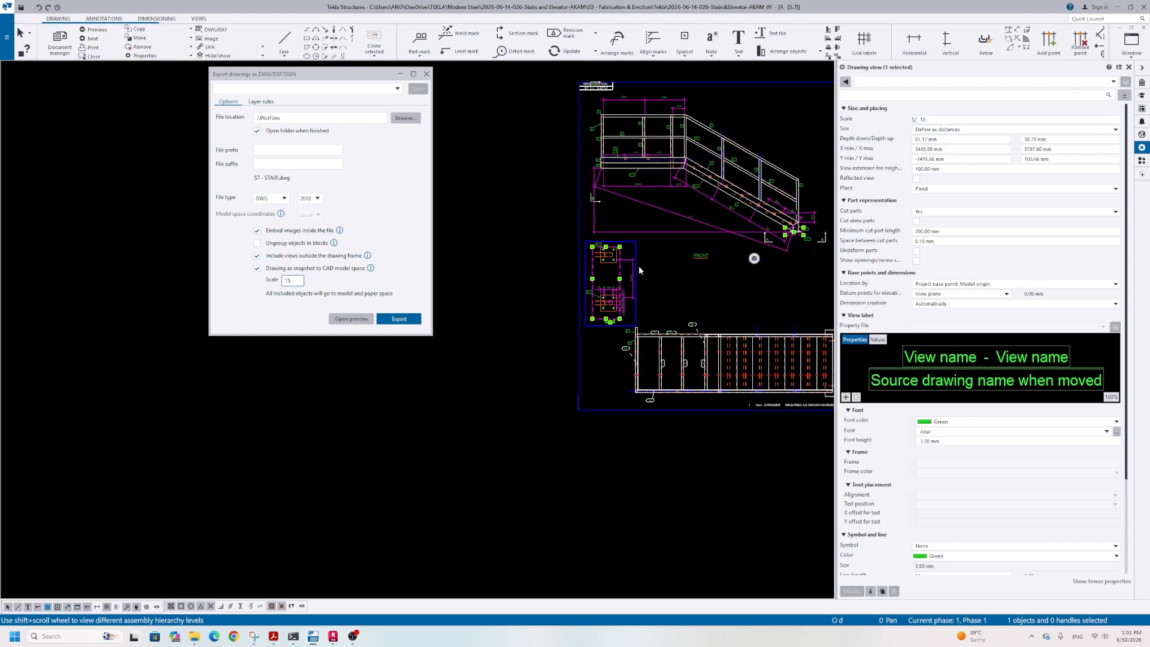
middle_click_drag(640, 270, 564, 280)
- Select the front view of the stair to check its scale against the export scale
left_click(463, 267)
middle_click_drag(665, 162, 612, 220)
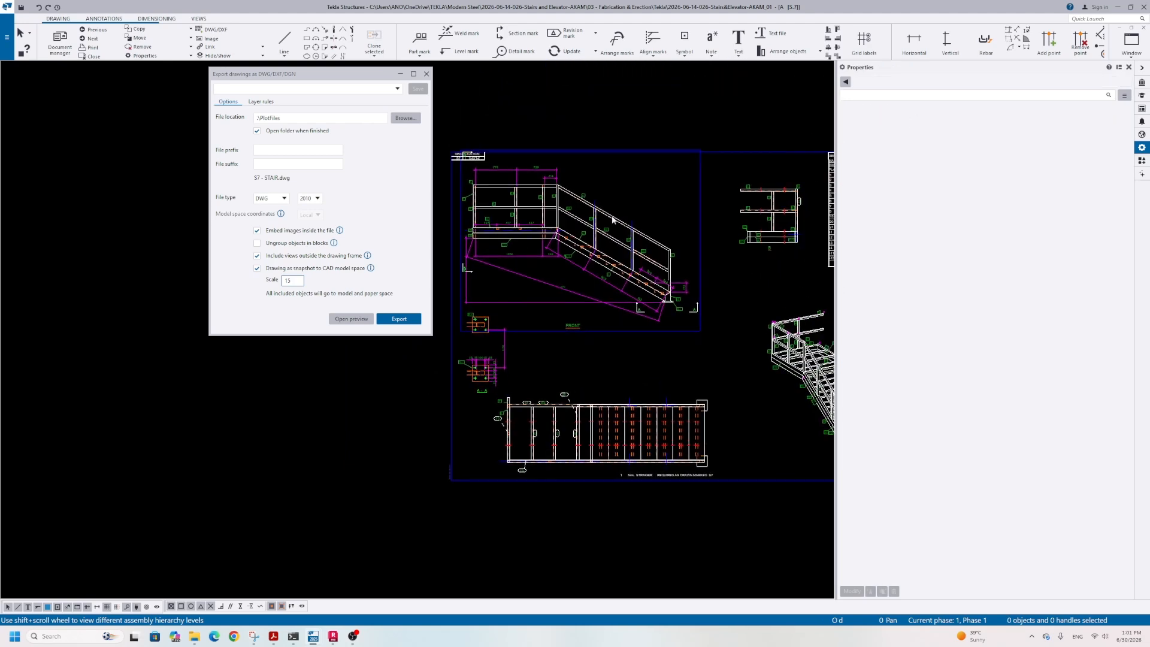
left_click(702, 175)
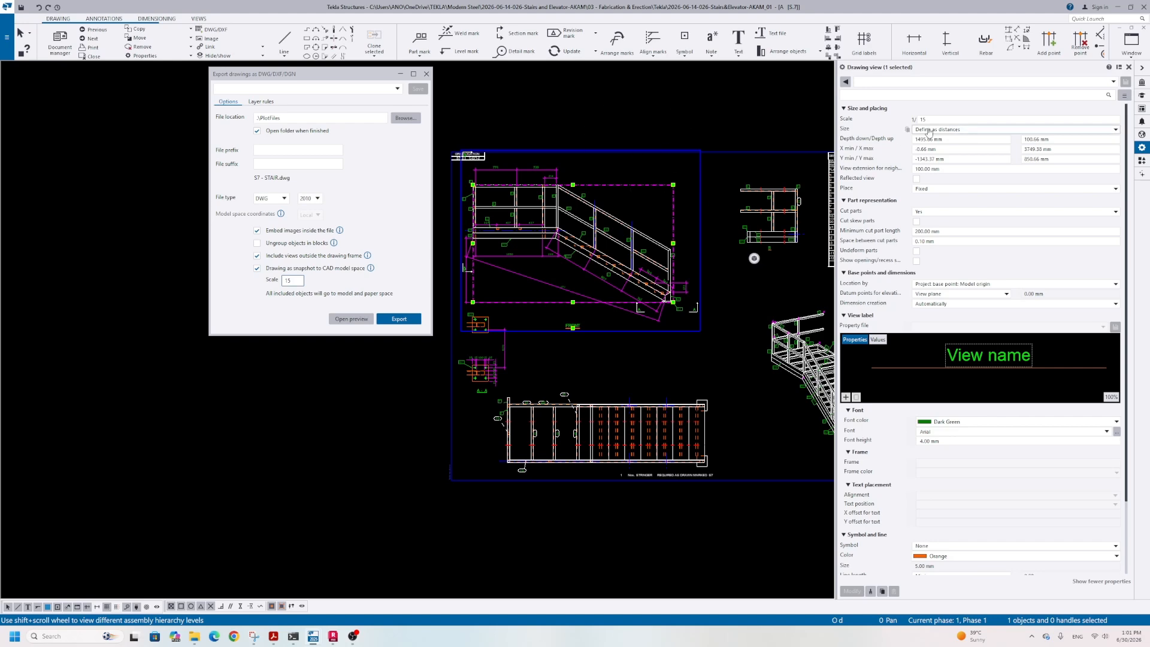
left_click_drag(938, 119, 898, 125)
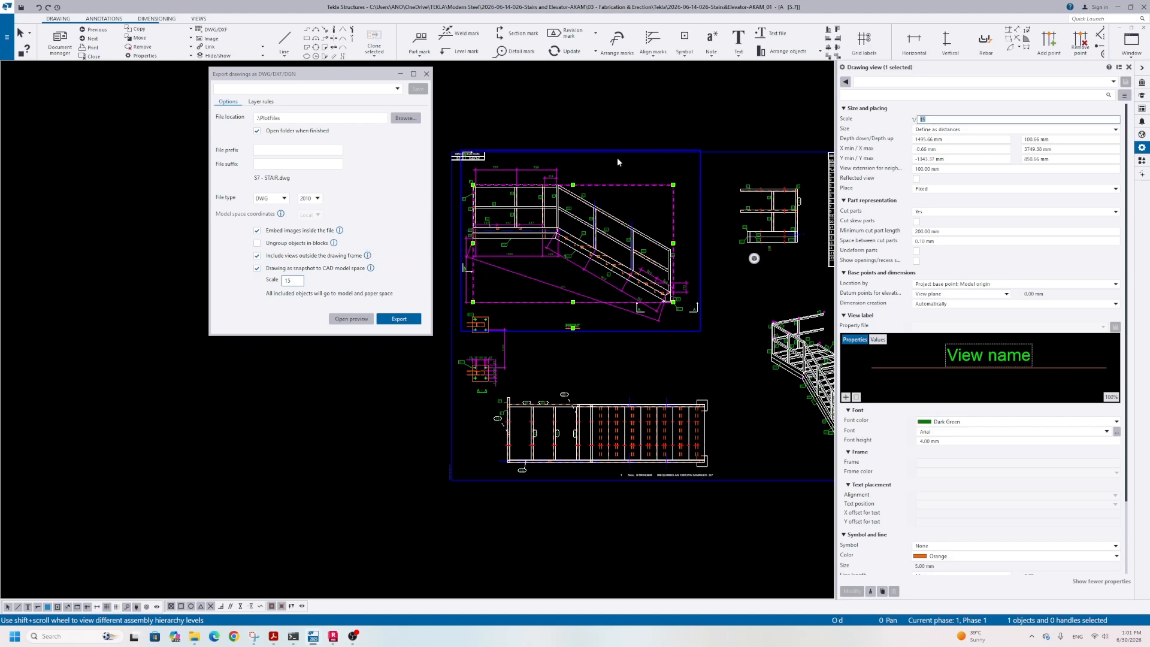
scroll(552, 222, "up", 4)
scroll(551, 230, "down", 4)
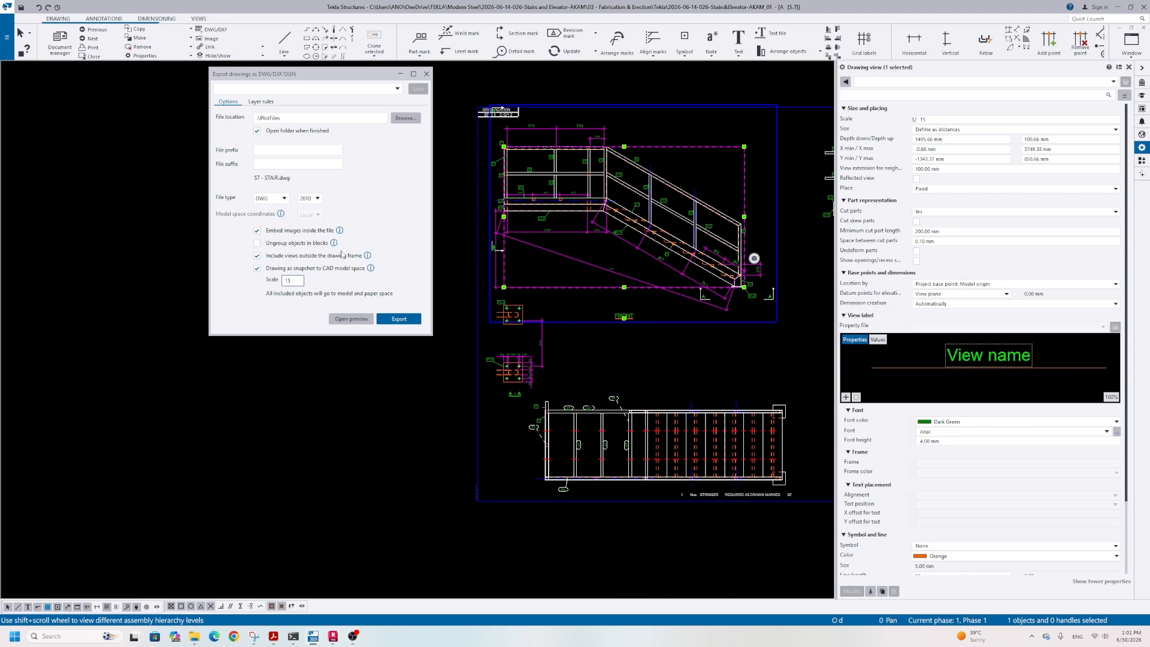
- Export the stair drawing as DWG and open the resulting S7 - STAIR.dwg in AutoCAD
left_click(394, 324)
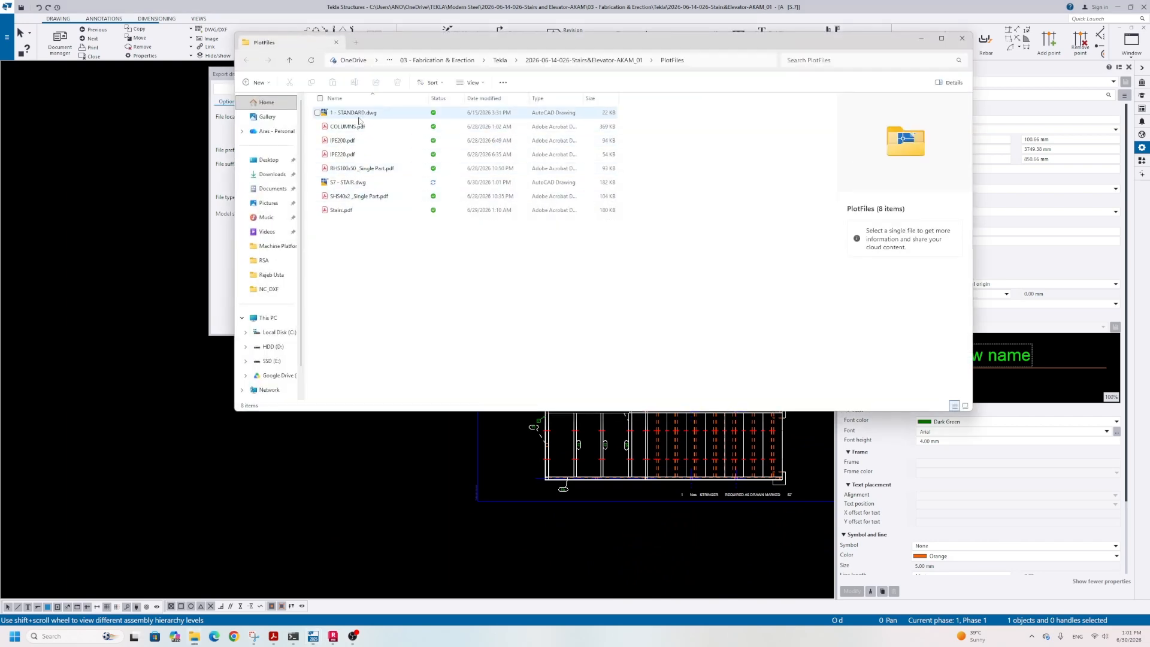
left_click(357, 183)
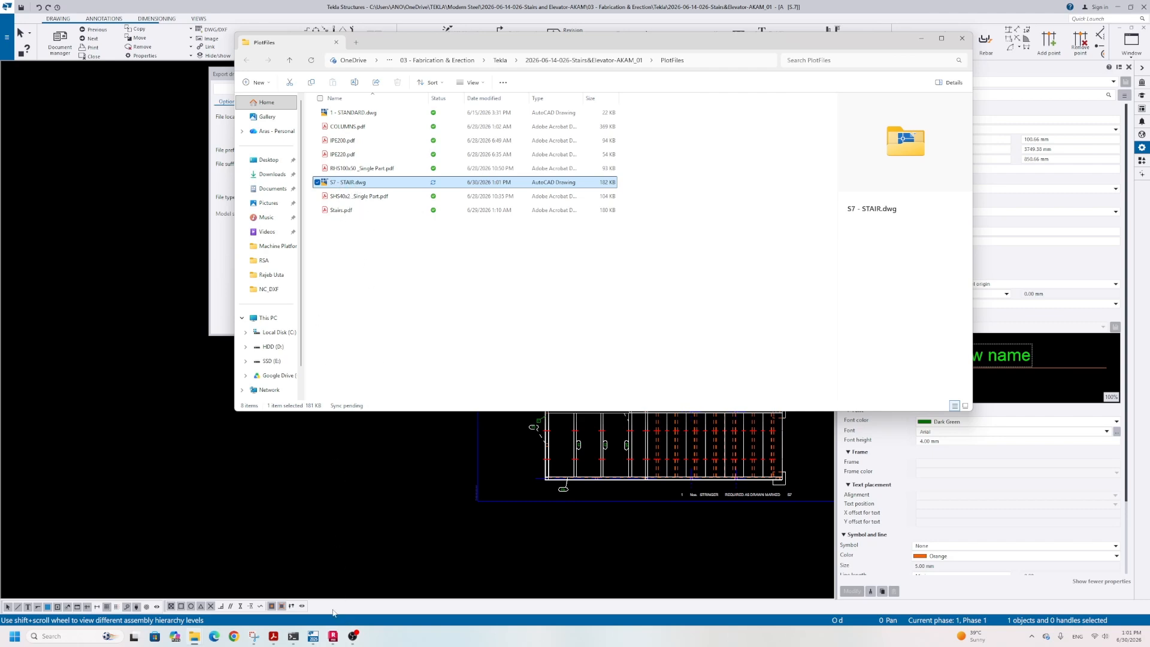
key("Down")
left_click(365, 183)
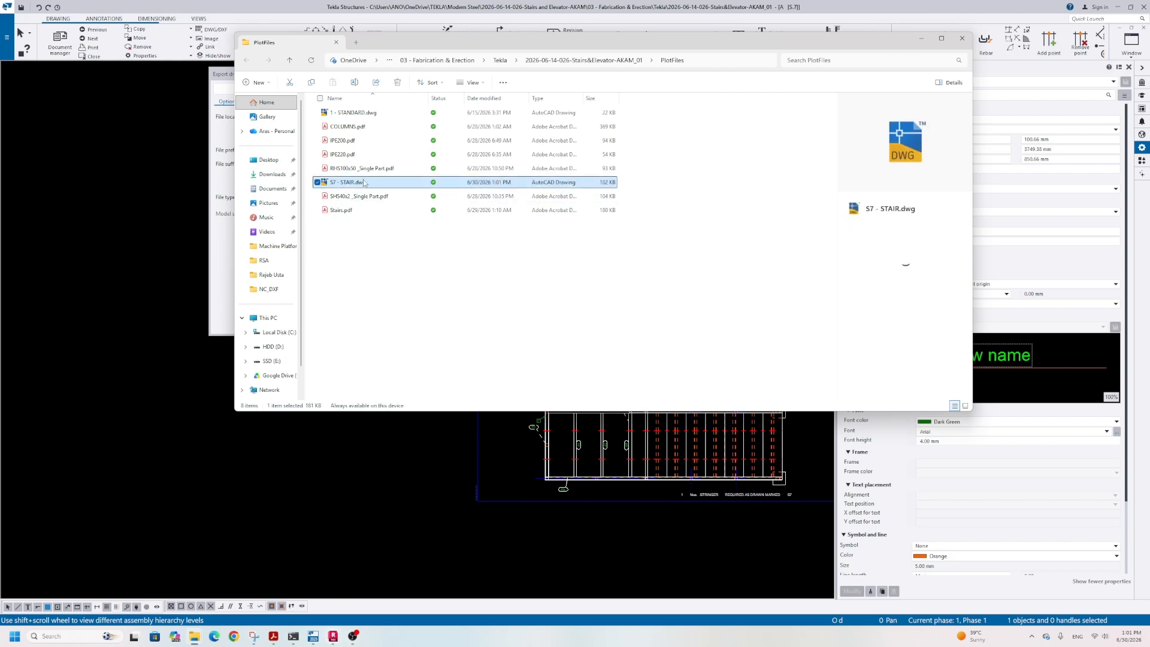
left_click(945, 83)
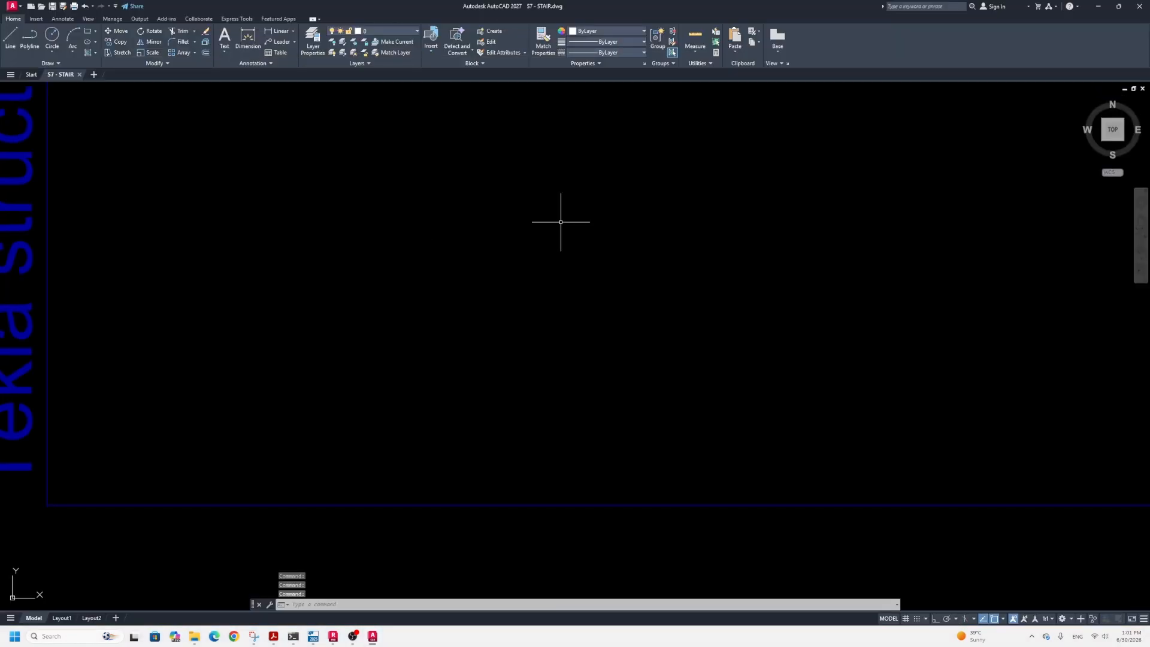
- Examine the exported stair views, material list and front view dimensions in model space
scroll(401, 233, "down", 6)
mouse_move(532, 222)
middle_mouse_down()
mouse_move(557, 282)
mouse_move(513, 428)
middle_mouse_up()
middle_click_drag(513, 249, 534, 363)
scroll(474, 267, "up", 3)
scroll(474, 267, "down", 4)
middle_click_drag(494, 299, 419, 199)
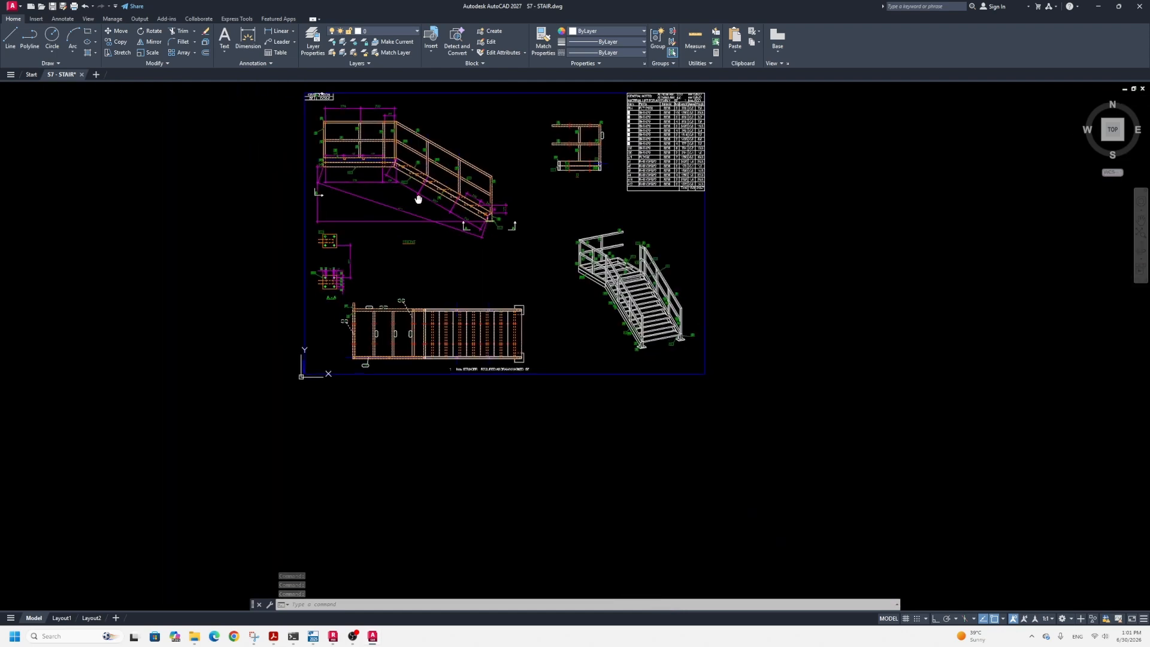
mouse_move(512, 245)
middle_mouse_down()
mouse_move(482, 308)
mouse_move(513, 292)
middle_mouse_up()
scroll(378, 147, "up", 4)
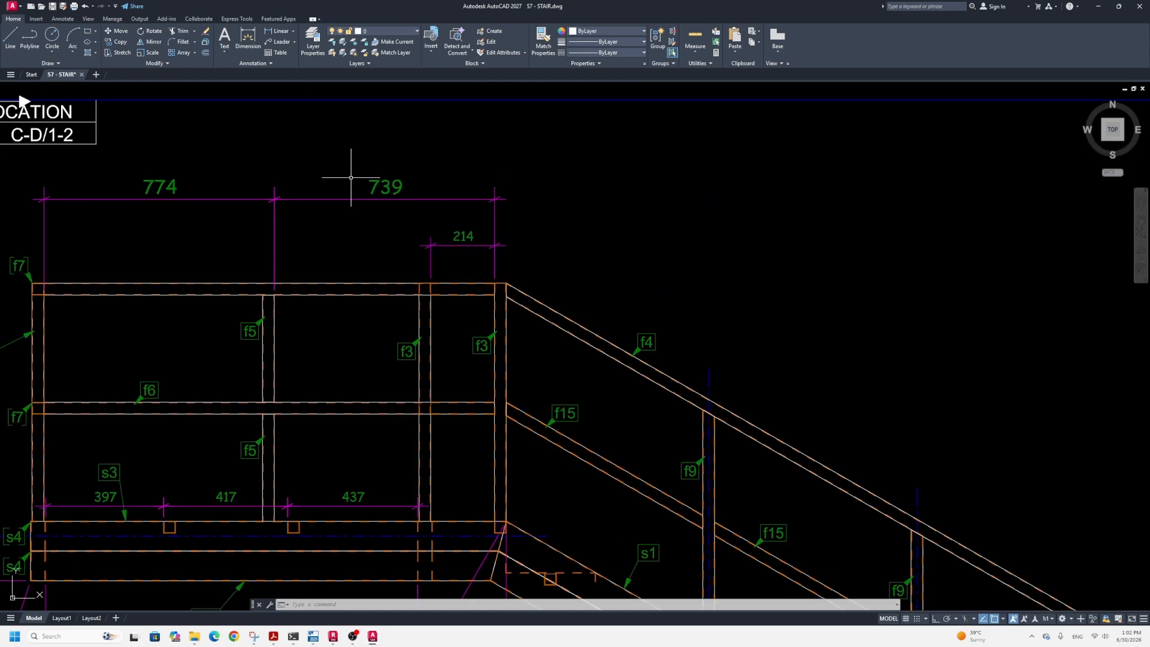
scroll(351, 178, "up", 2)
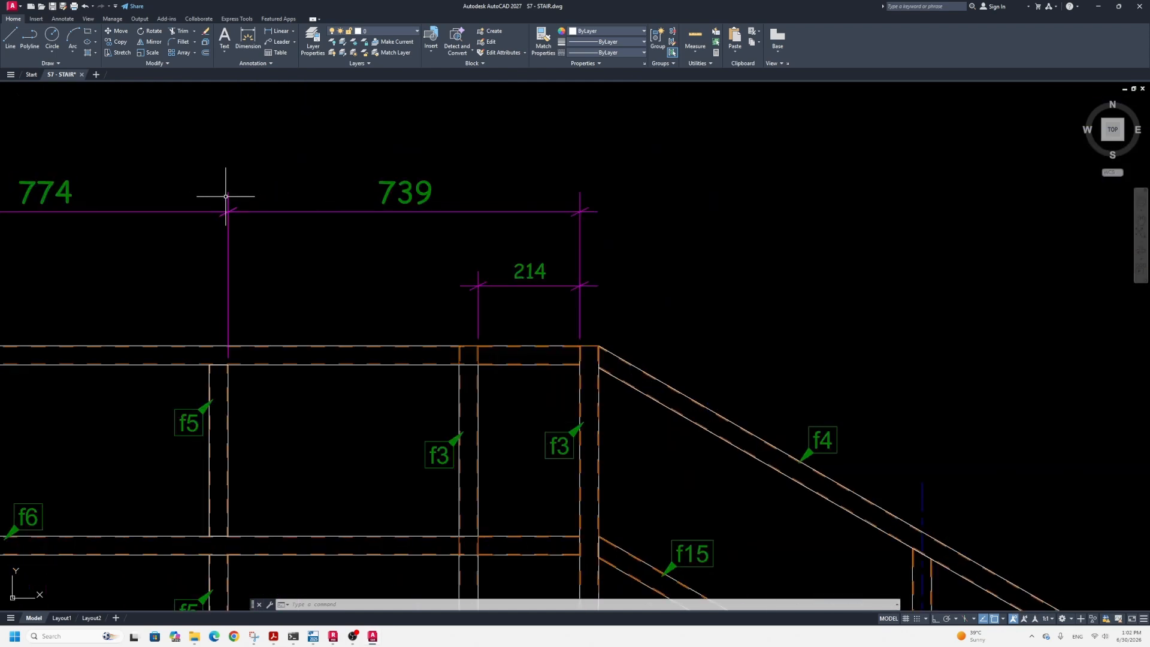
- Check the export scale with a linear dimension above the 739 dimension in the front view, and erase it
middle_click_drag(227, 149, 246, 192)
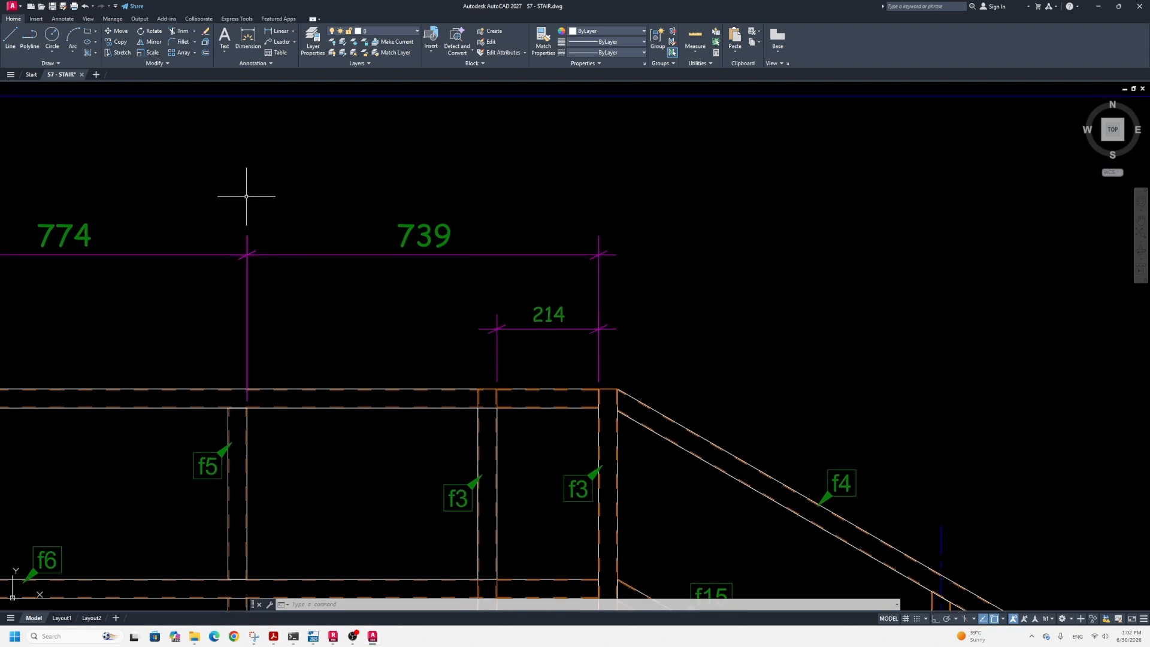
left_click(281, 34)
left_click(247, 235)
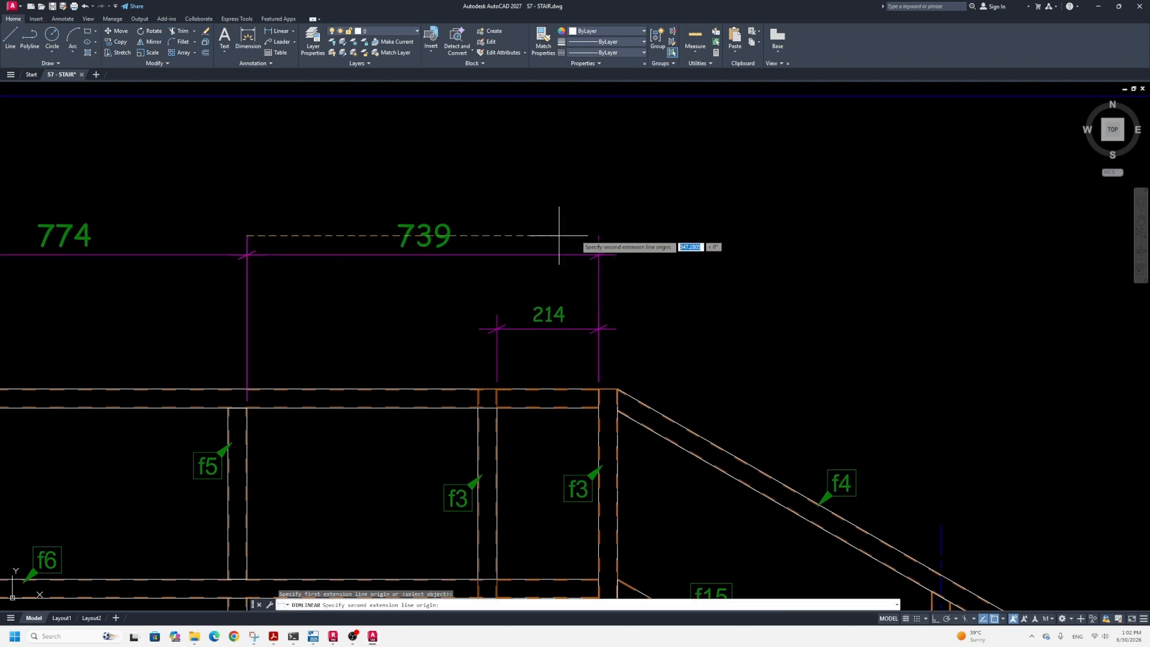
left_click(598, 236)
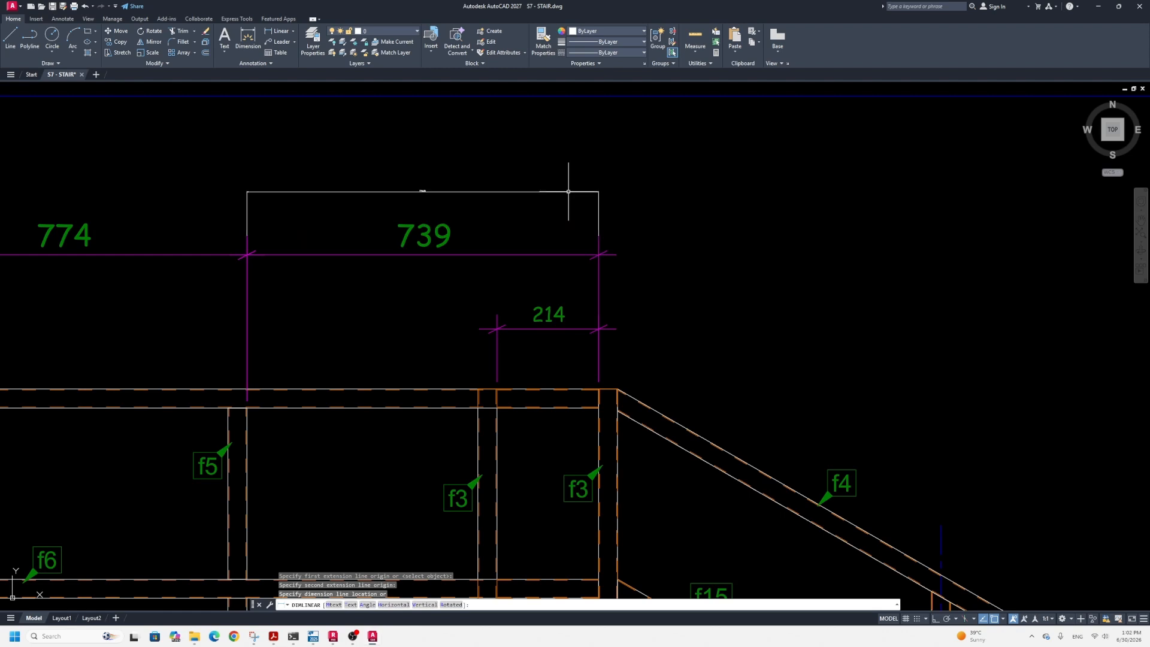
scroll(420, 191, "up", 10)
left_click(420, 190)
scroll(433, 217, "down", 6)
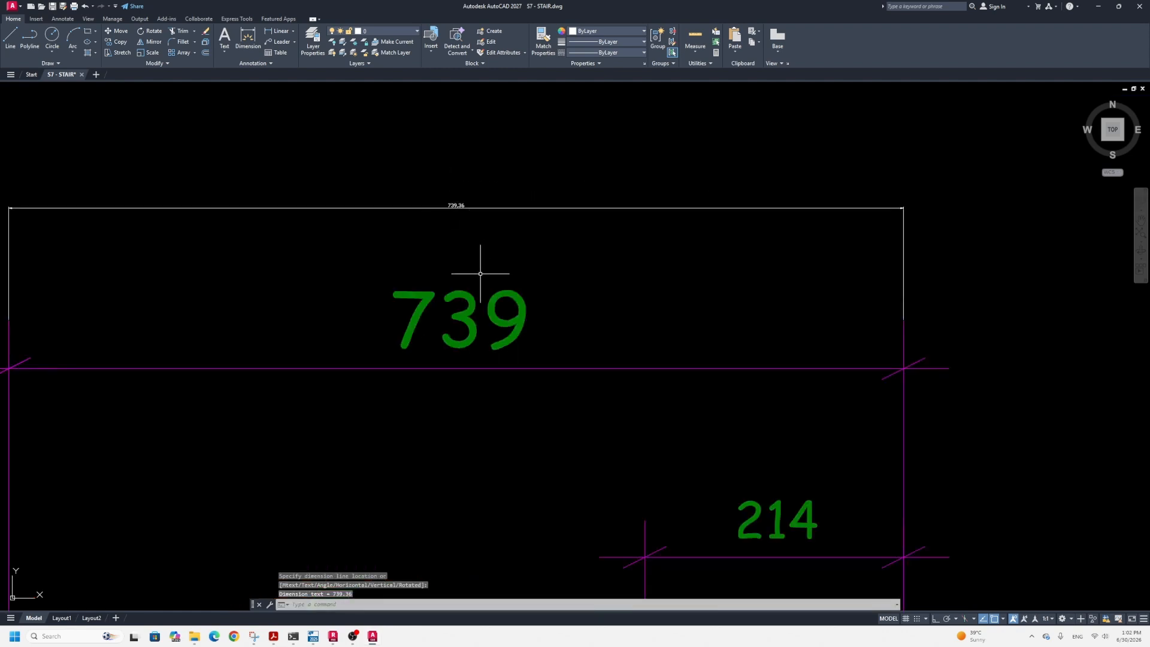
middle_click_drag(479, 273, 434, 216)
scroll(442, 175, "up", 8)
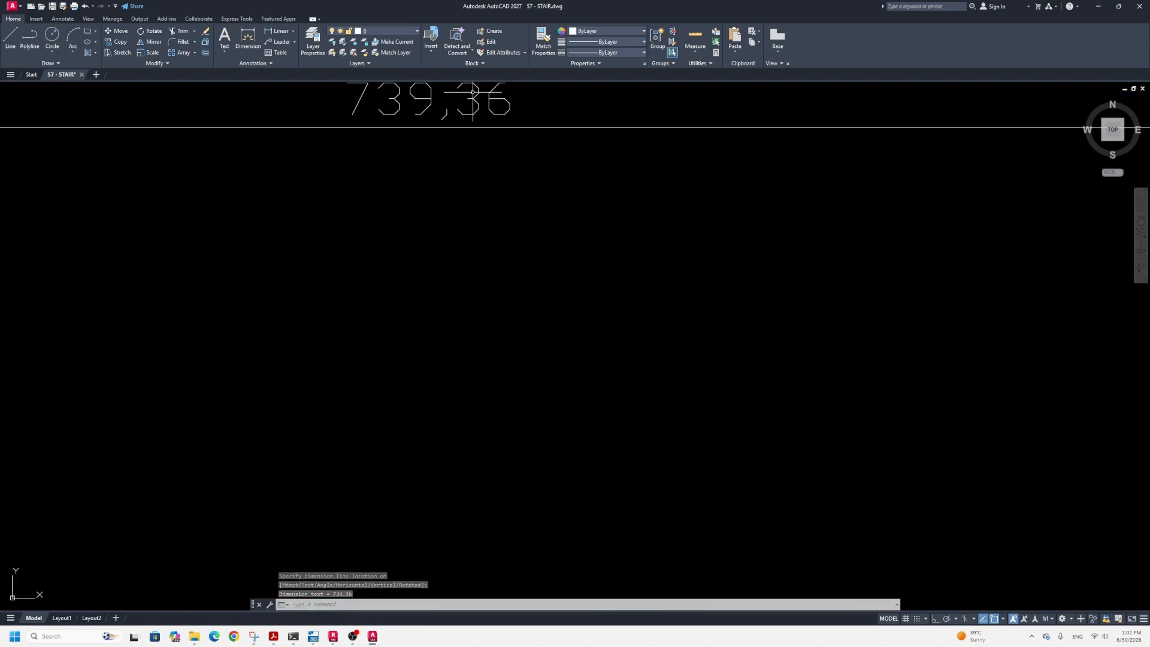
scroll(450, 232, "down", 2)
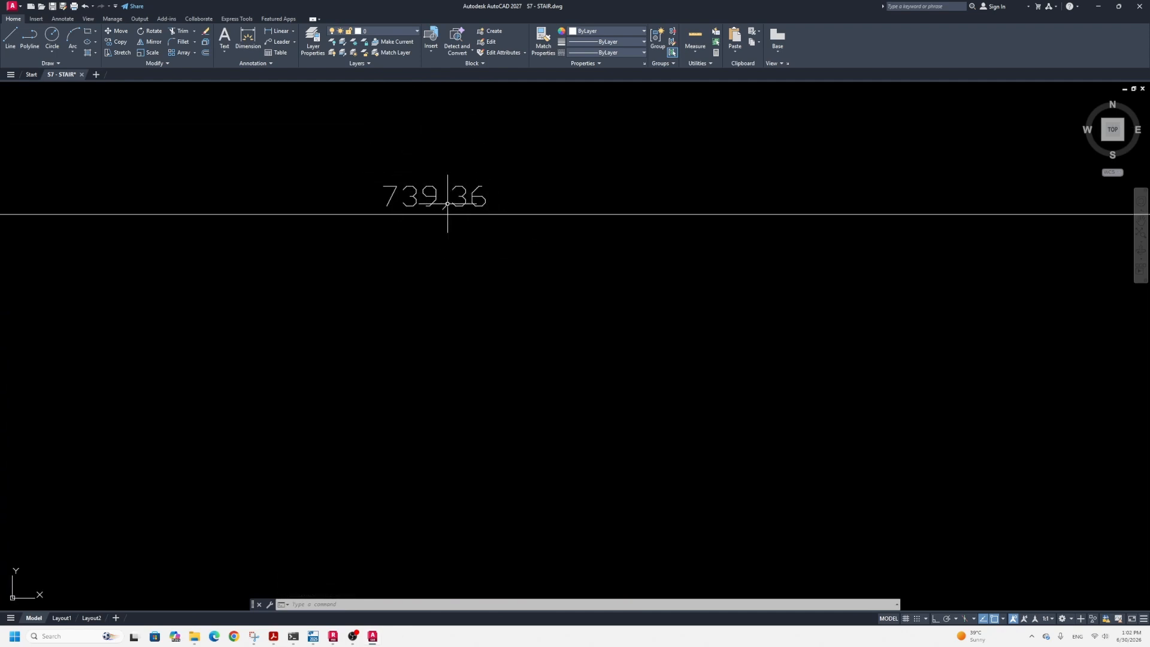
scroll(448, 204, "down", 6)
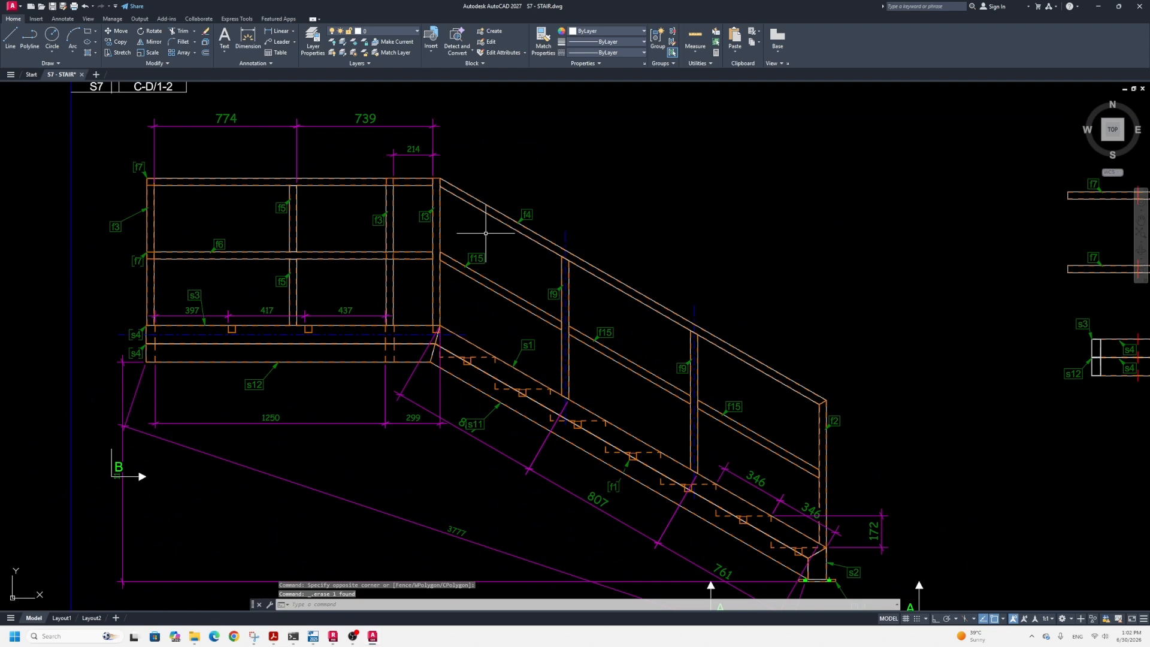
- Erase the 1250, 299, 3777 and upper 807 dimensions below the platform and stair flight in the front view
scroll(485, 233, "down", 5)
scroll(452, 205, "up", 8)
scroll(411, 209, "down", 4)
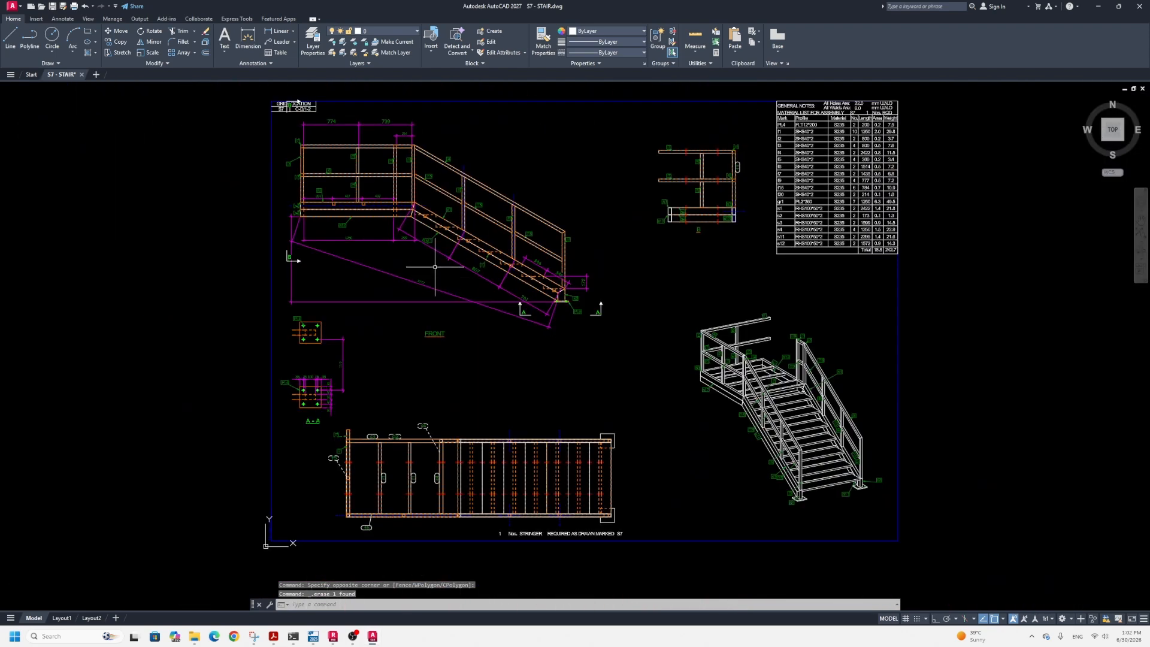
scroll(413, 231, "up", 2)
left_click(426, 229)
left_click(294, 406)
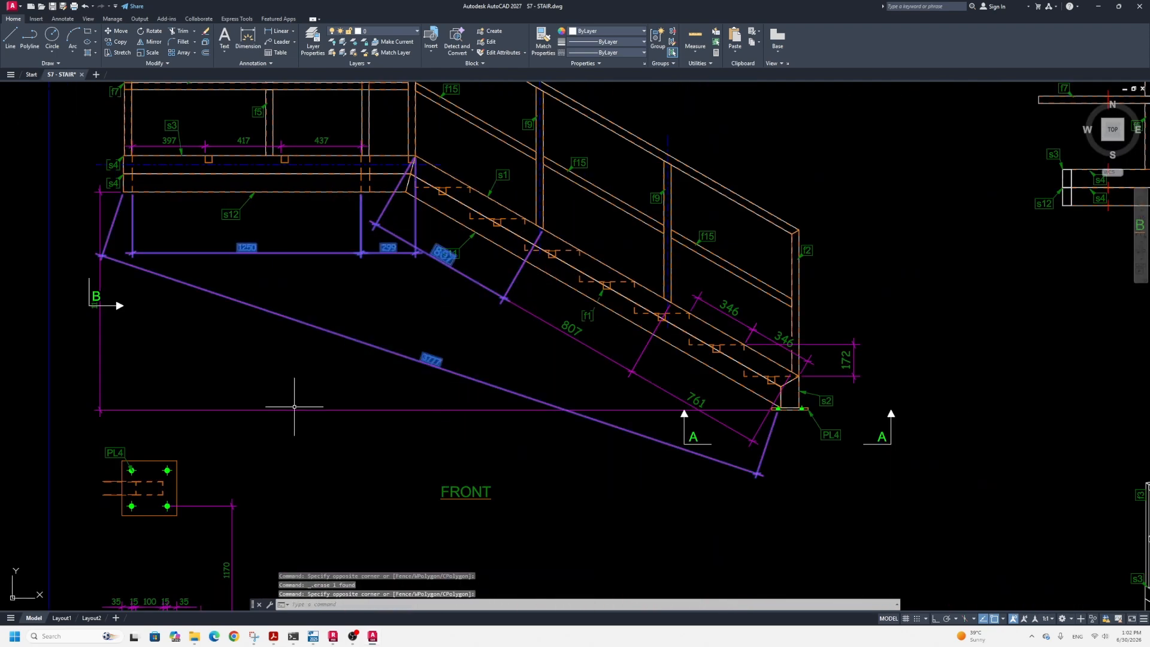
middle_click_drag(385, 360, 364, 319)
key("Delete")
- Erase the remaining 807, the 761 and the 172 dimensions around the lower stair flight in the front view
left_click(573, 281)
left_click(517, 381)
key("Delete")
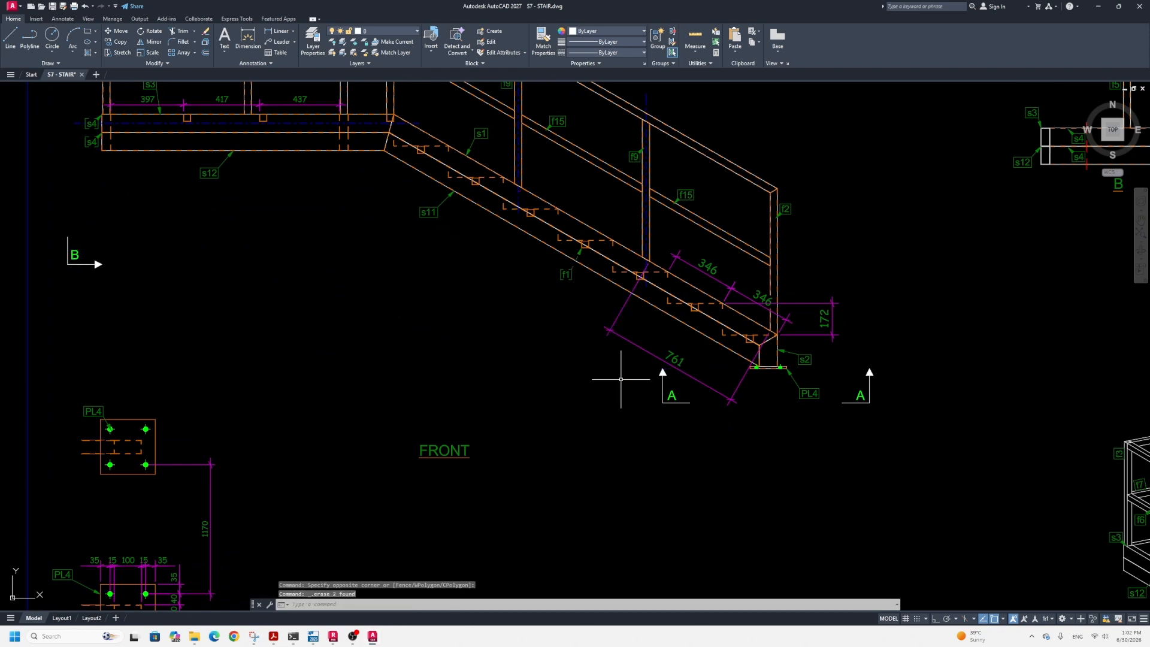
left_click(658, 372)
key("Delete")
left_click(866, 295)
left_click(818, 369)
key("Delete")
- Erase the s2 and PL4 part marks at the stair foot and the two 346 dimensions above the flight
left_click(838, 345)
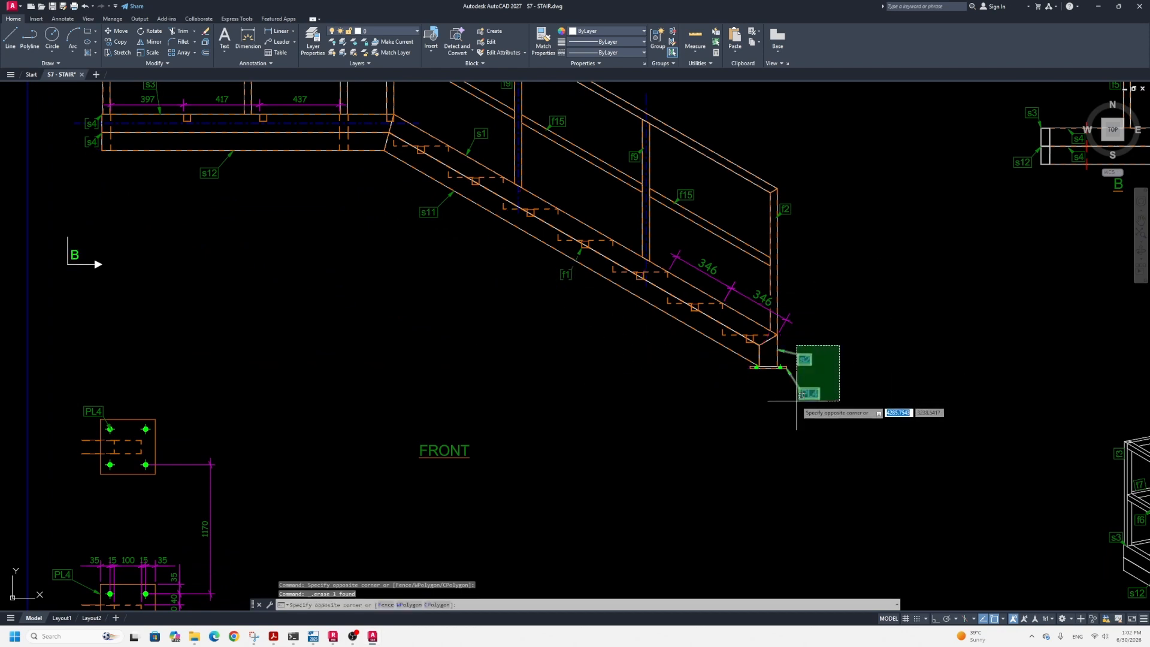
left_click(796, 403)
key("Delete")
left_click(734, 261)
left_click(714, 332)
key("Delete")
- Erase the f1 part mark below the stair flight and the f2 mark beside the lower railing post
left_click(375, 288)
left_click(264, 308)
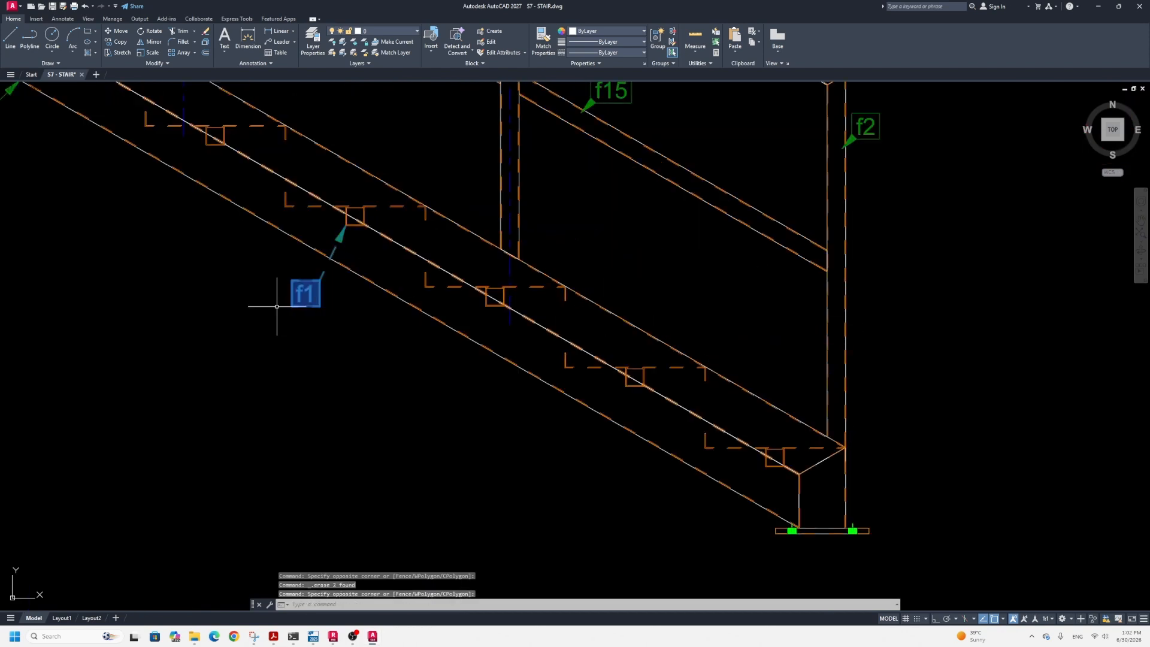
key("Delete")
scroll(487, 233, "down", 4)
scroll(487, 232, "up", 3)
left_click(703, 283)
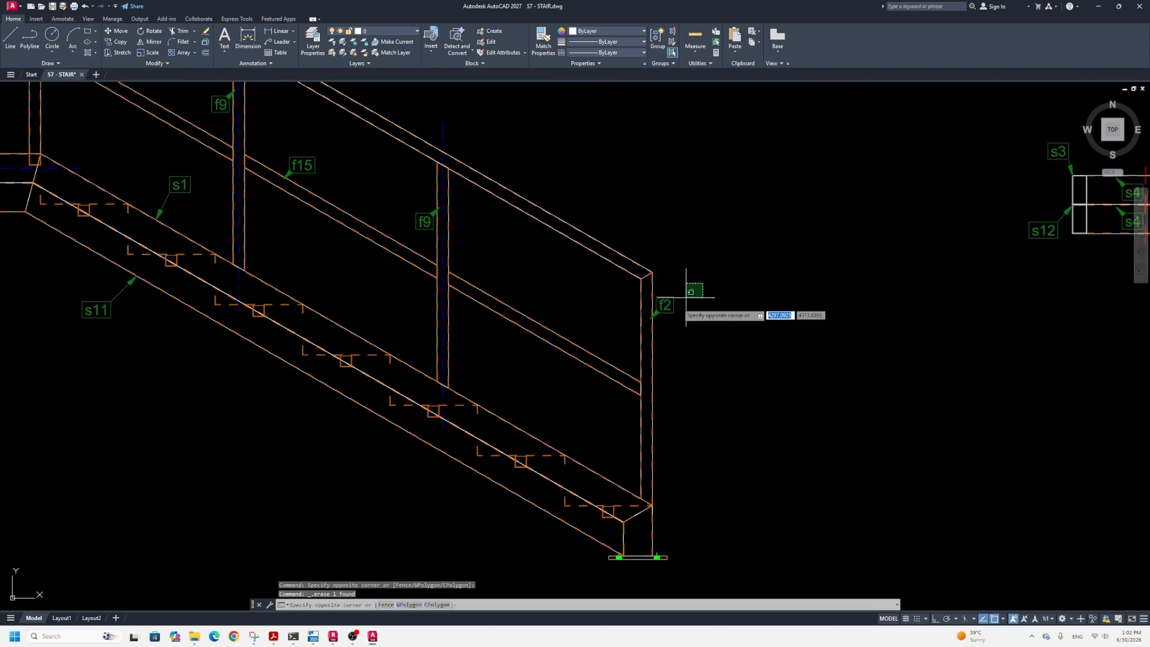
mouse_move(353, 212)
middle_mouse_down()
mouse_move(711, 341)
mouse_move(806, 338)
middle_mouse_up()
scroll(483, 292, "up", 1)
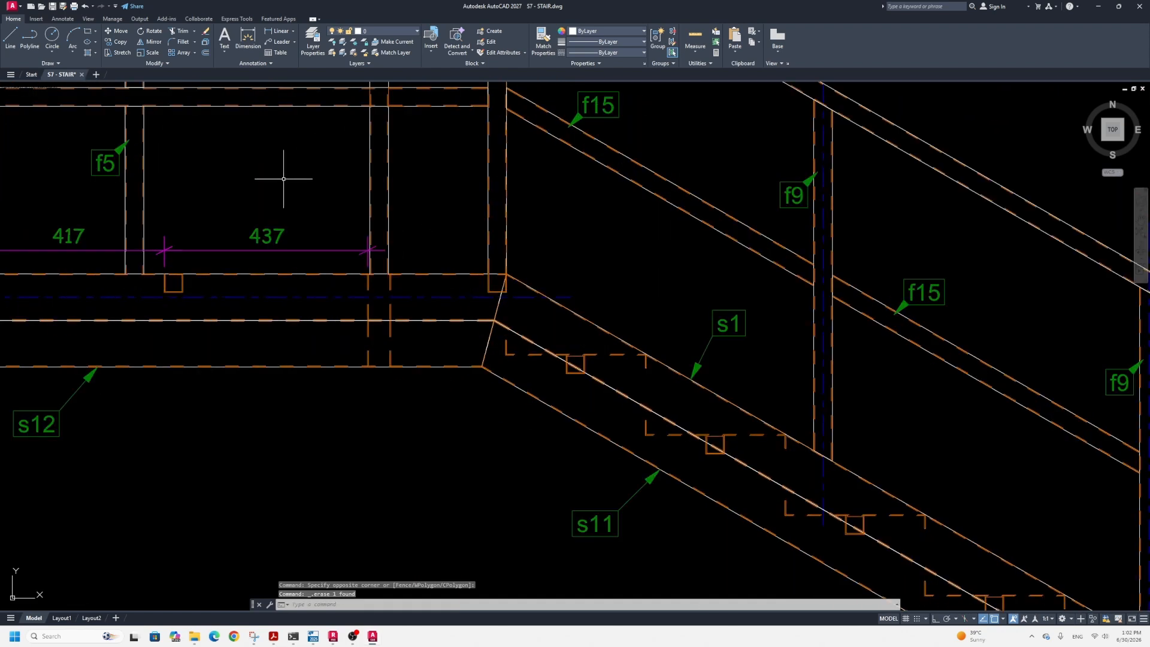
left_click(29, 36)
scroll(324, 247, "up", 6)
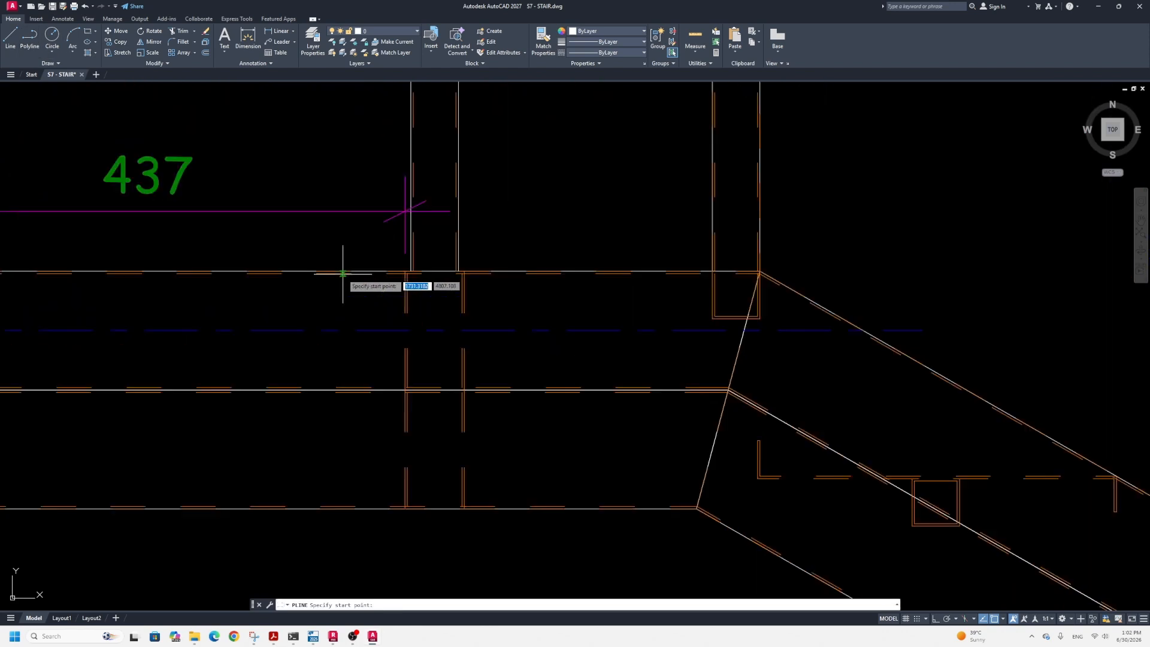
key("Escape")
scroll(327, 267, "down", 6)
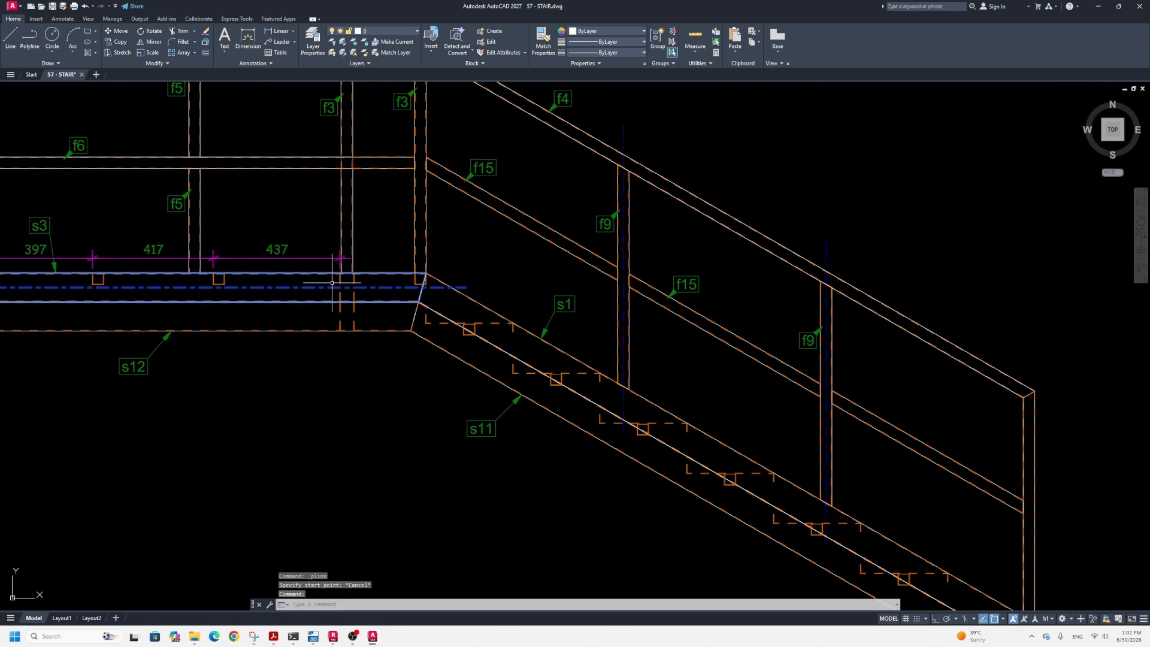
key("Escape")
- Draw a polyline along the platform stringer's top edge to the corner and down the upper edge of sloping stringer s1
left_click(29, 36)
scroll(266, 278, "up", 5)
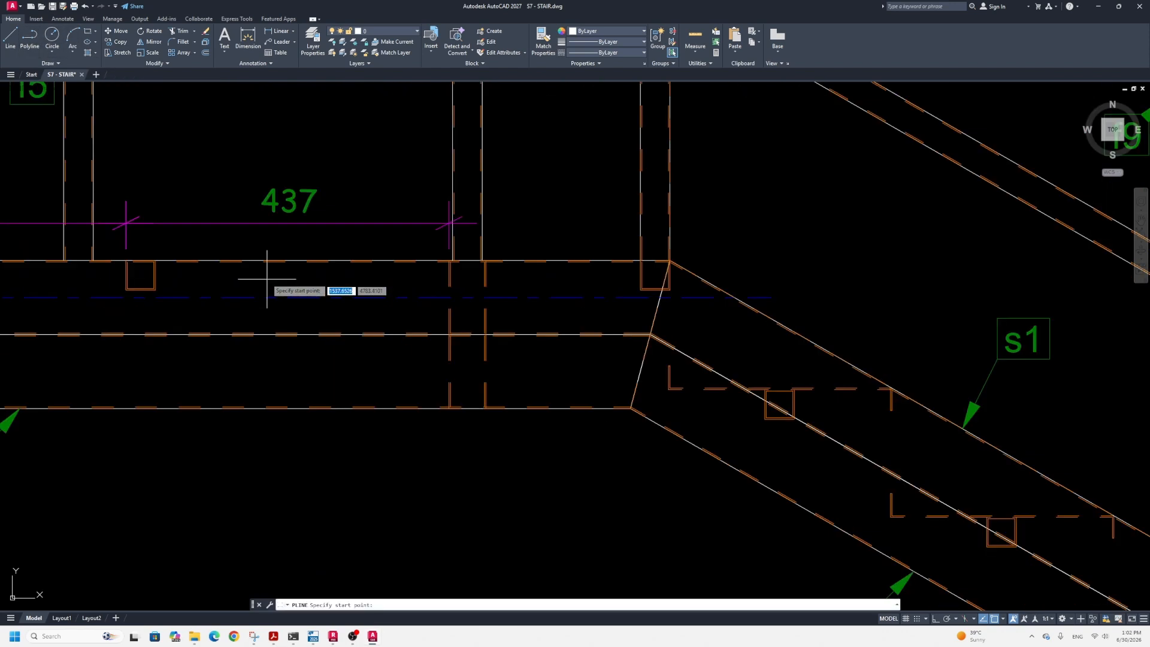
scroll(707, 256, "up", 7)
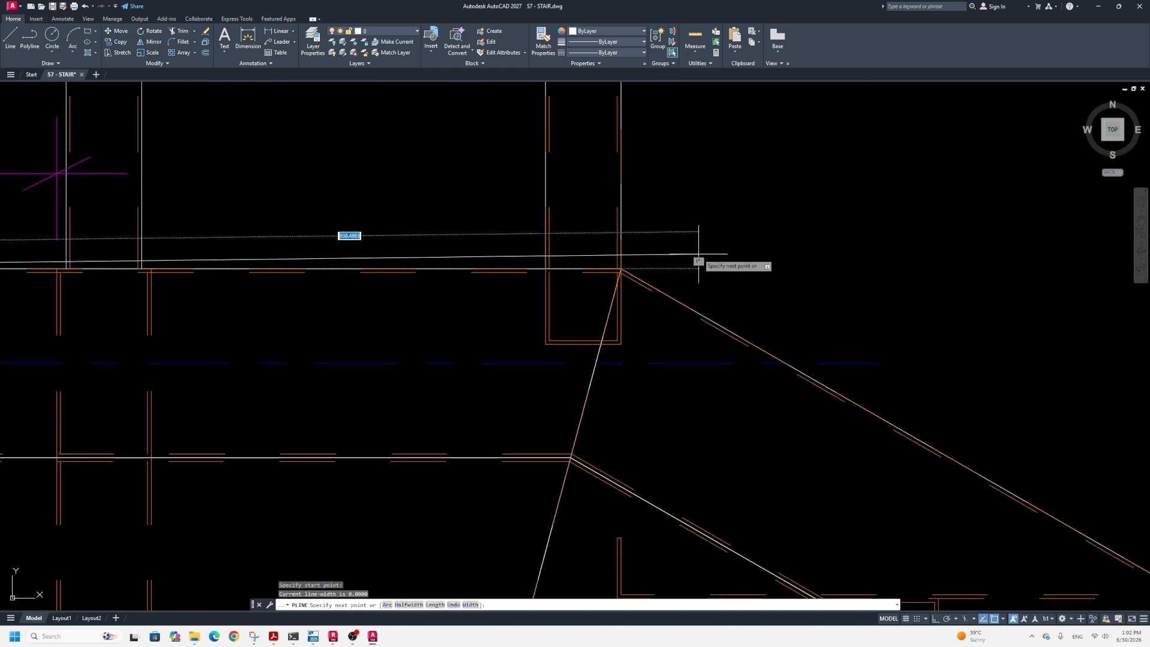
left_click(670, 261)
scroll(665, 252, "down", 4)
scroll(532, 180, "down", 3)
scroll(680, 254, "up", 5)
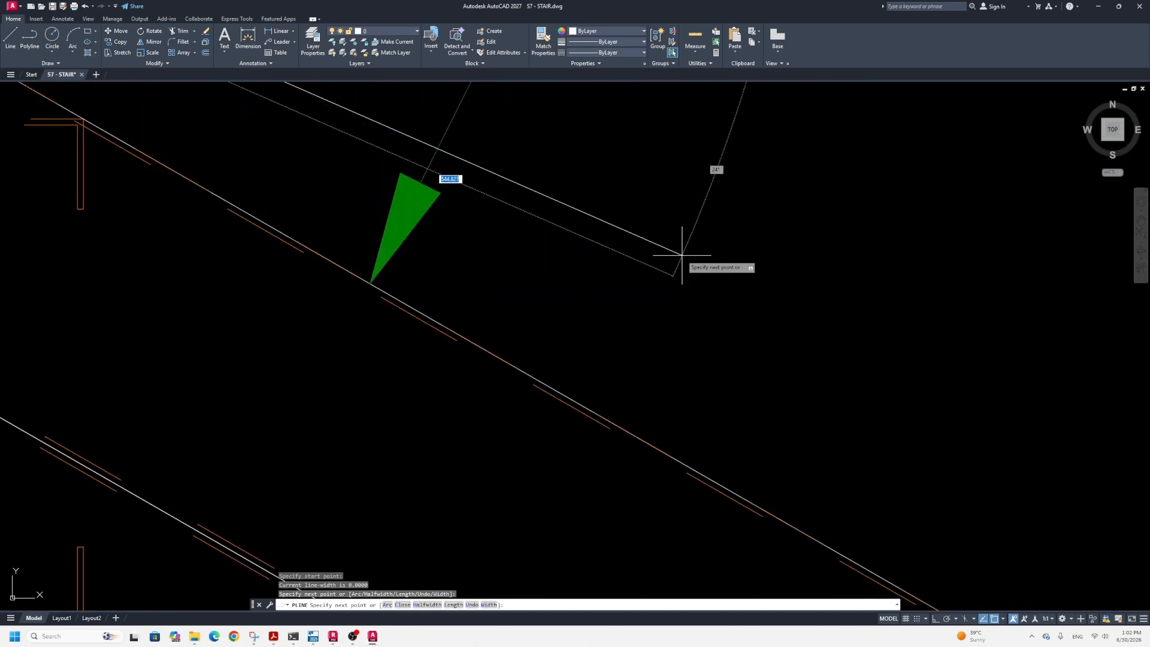
left_click(526, 371)
- Continue the polyline from stringer s1's upper edge across the flight, perpendicular to the lower edge of stringer s11
scroll(610, 336, "down", 4)
scroll(542, 443, "up", 5)
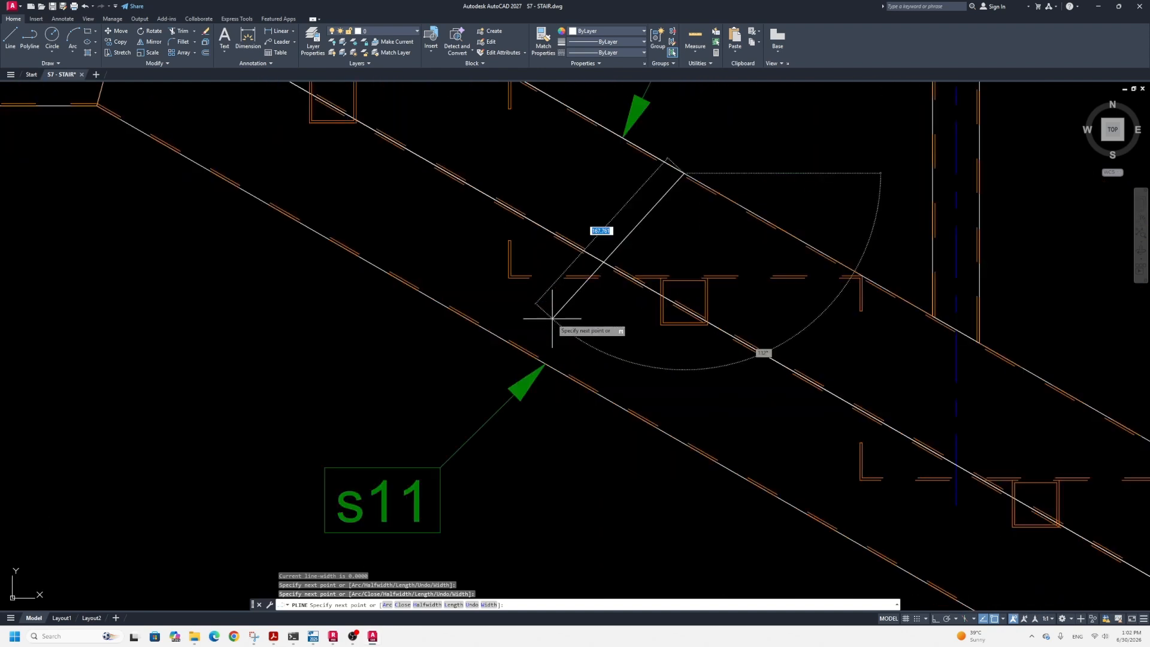
right_click(563, 325)
key("Escape")
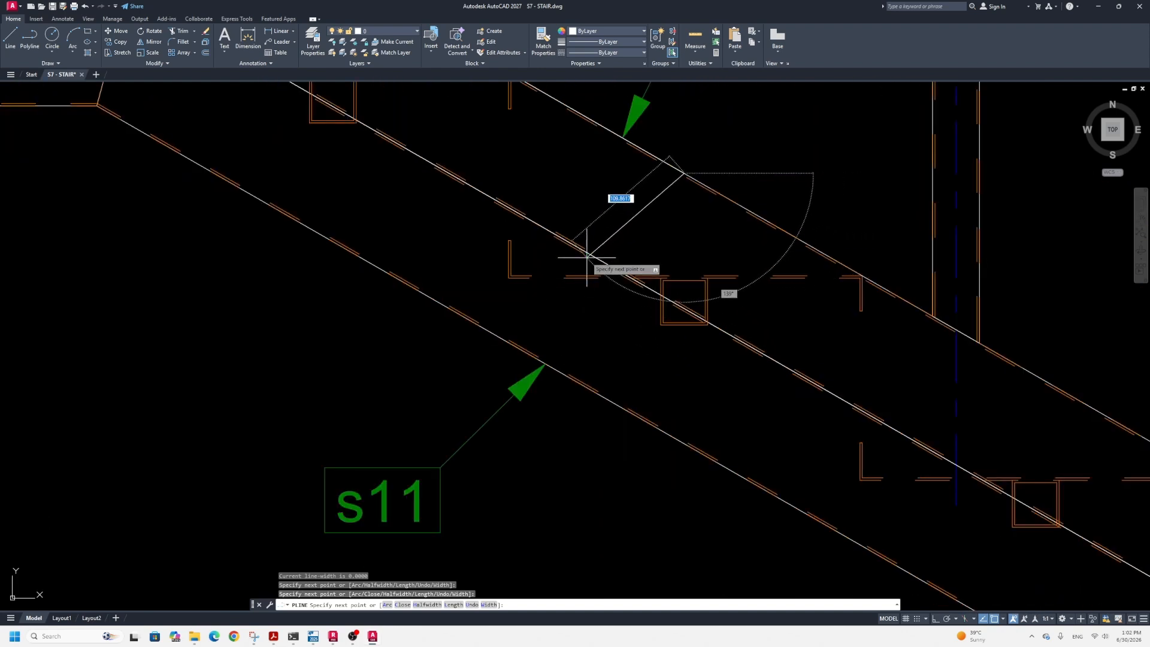
right_click(587, 256, "shift")
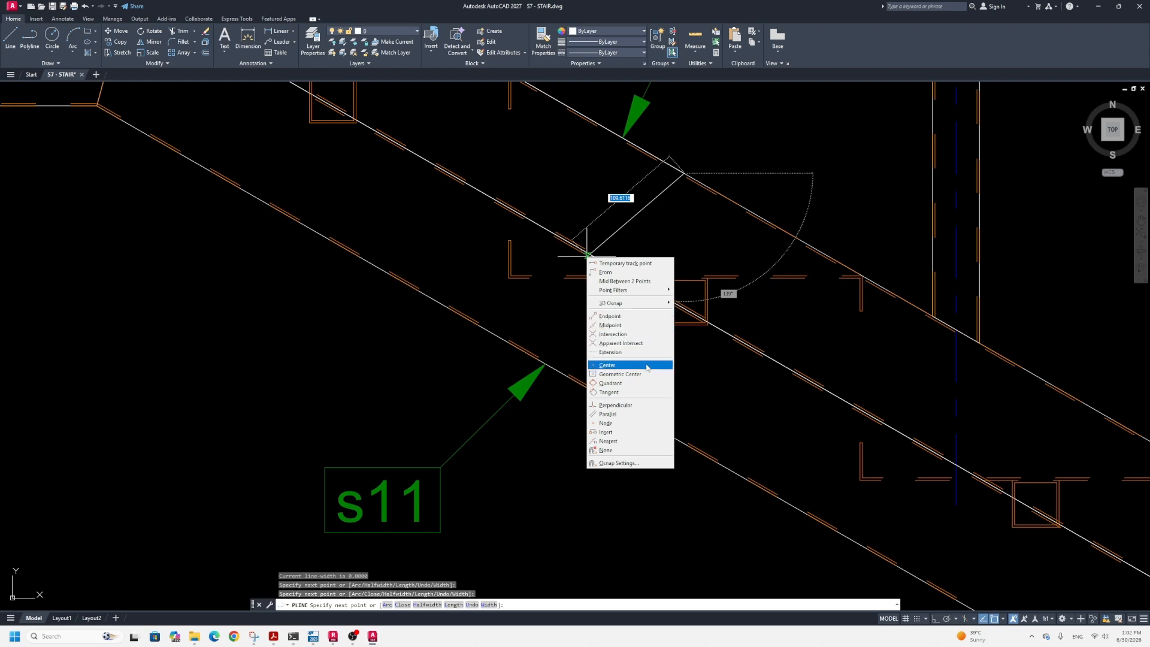
left_click(635, 410)
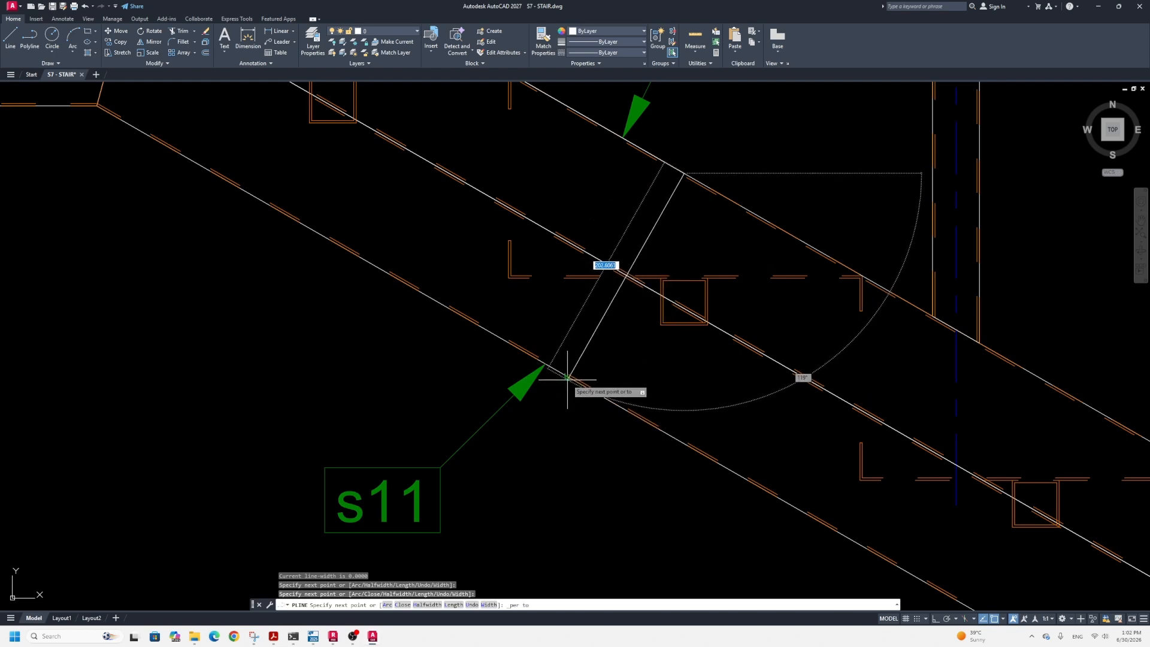
left_click(567, 379)
- Continue the polyline up s11's lower edge to the bend, horizontally along s12's lower edge, and vertically back to its start point
scroll(609, 359, "down", 5)
scroll(478, 246, "up", 6)
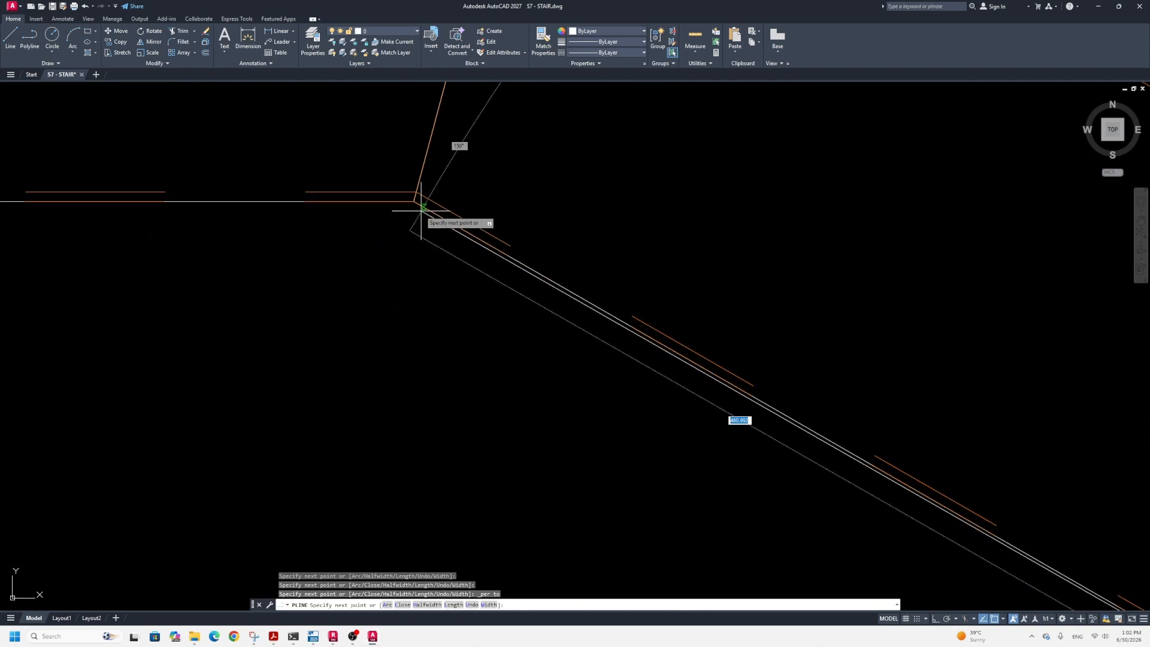
left_click(422, 207)
scroll(419, 209, "up", 5)
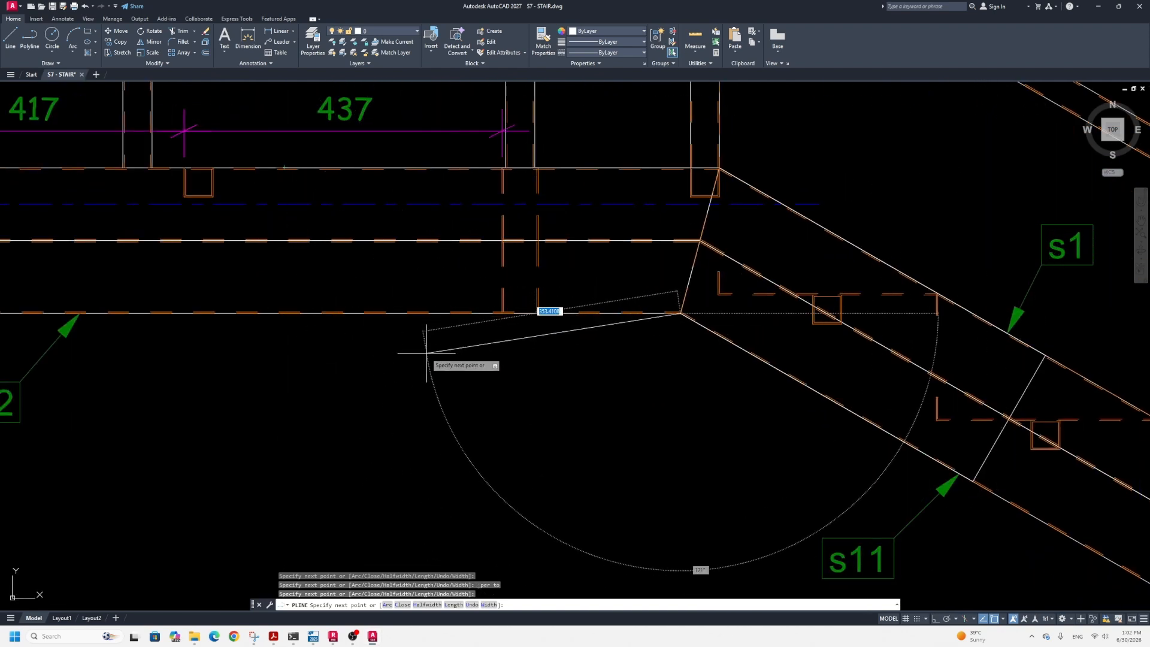
key("F8")
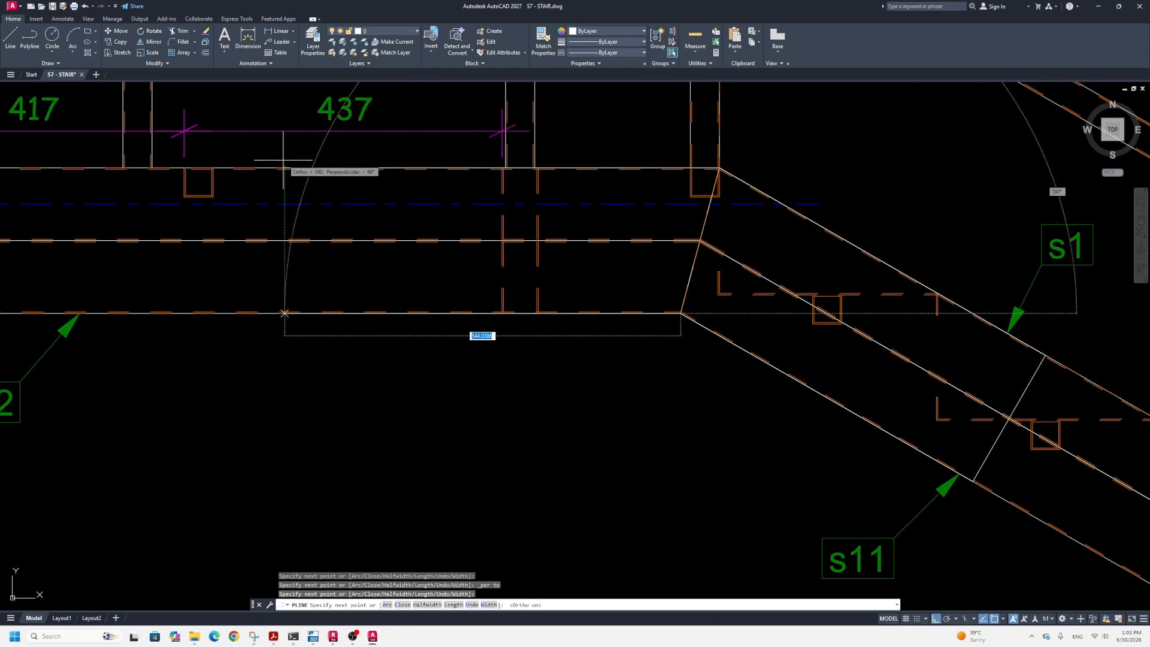
left_click(284, 284)
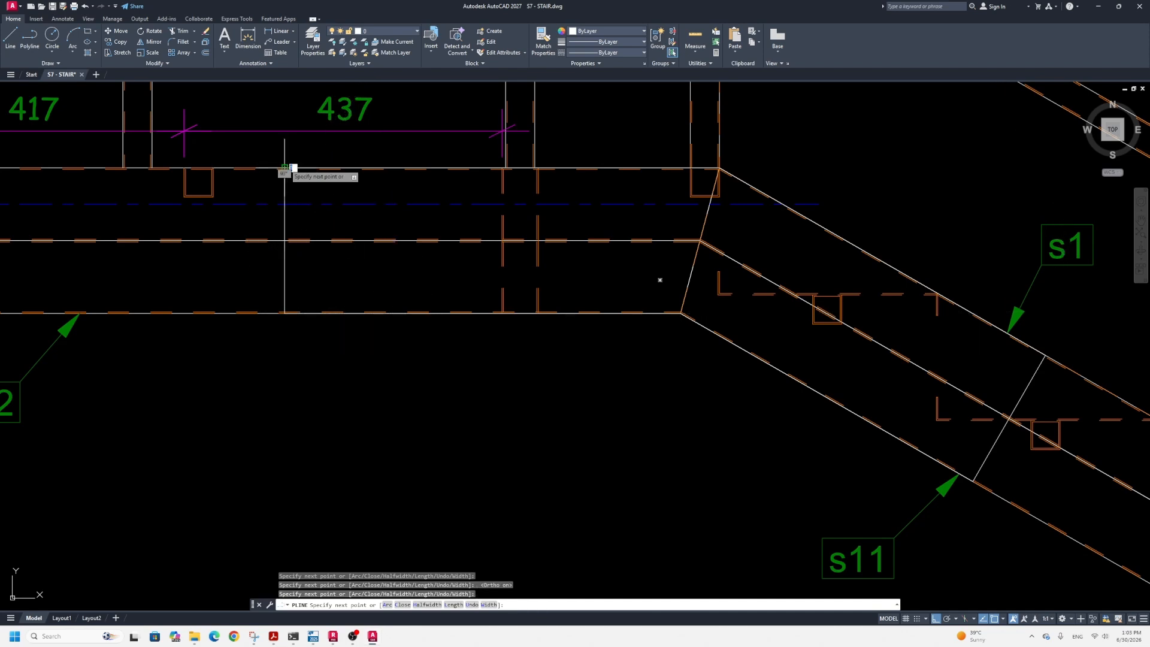
left_click(284, 168)
key("Escape")
- Move the traced stringer outline horizontally out of the front view into the empty space left of the drawing frame
left_click(284, 215)
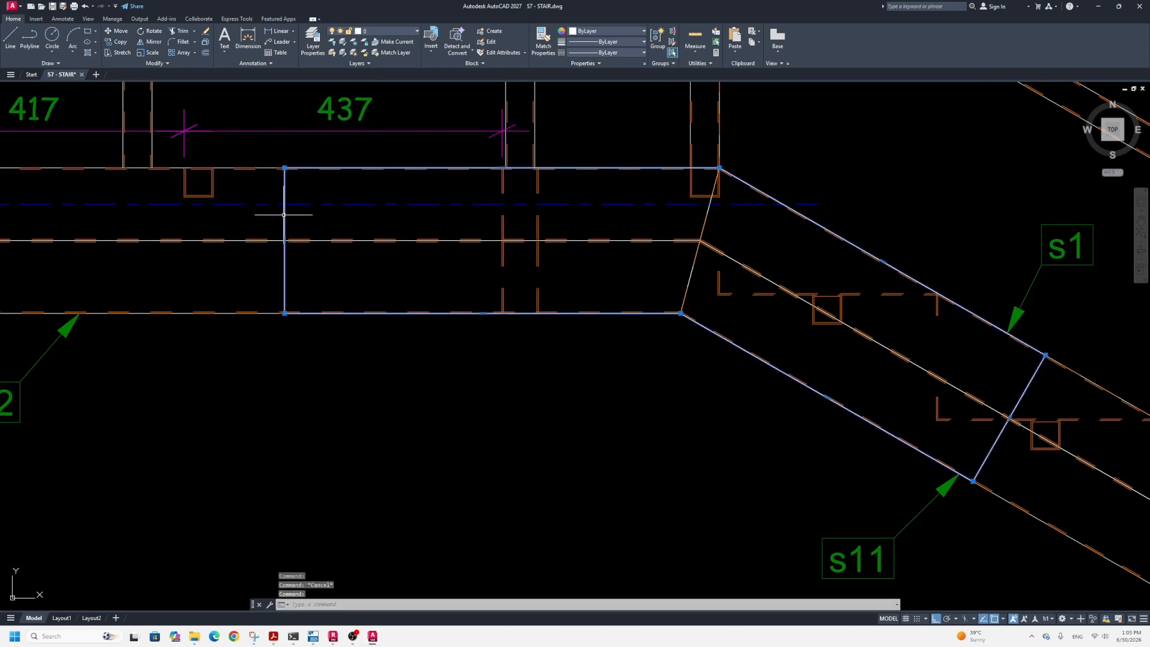
scroll(290, 238, "down", 4)
scroll(360, 300, "down", 6)
mouse_move(366, 310)
middle_mouse_down()
mouse_move(524, 328)
mouse_move(662, 320)
middle_mouse_up()
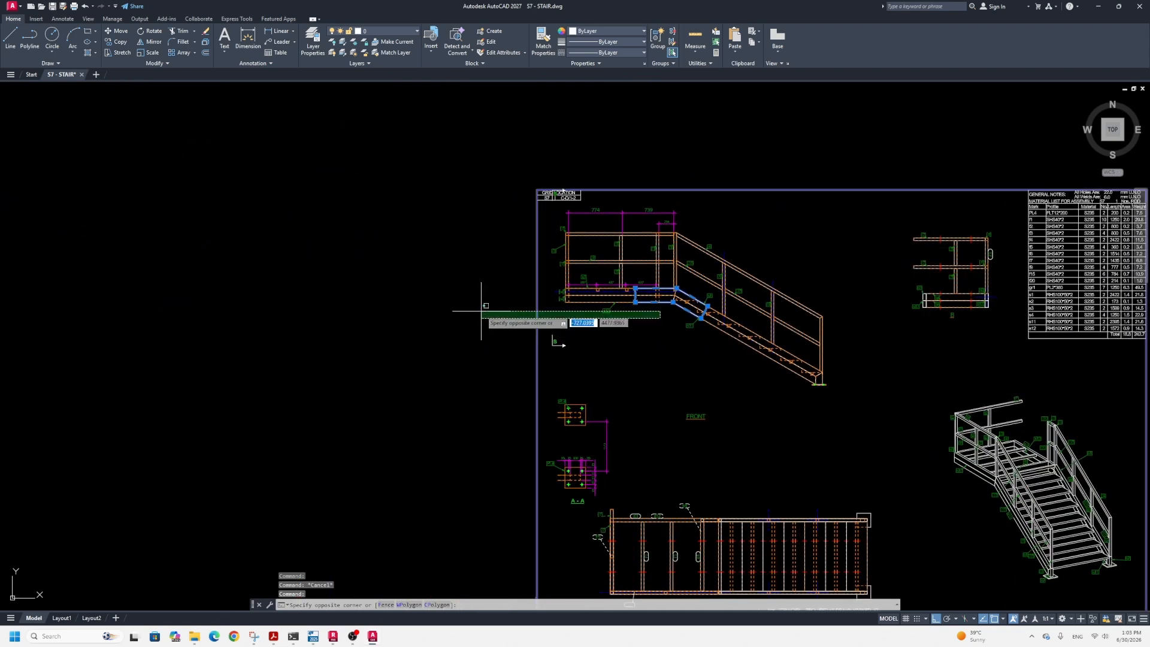
key("Escape")
scroll(634, 302, "up", 6)
type("m")
key("Return")
left_click(719, 383)
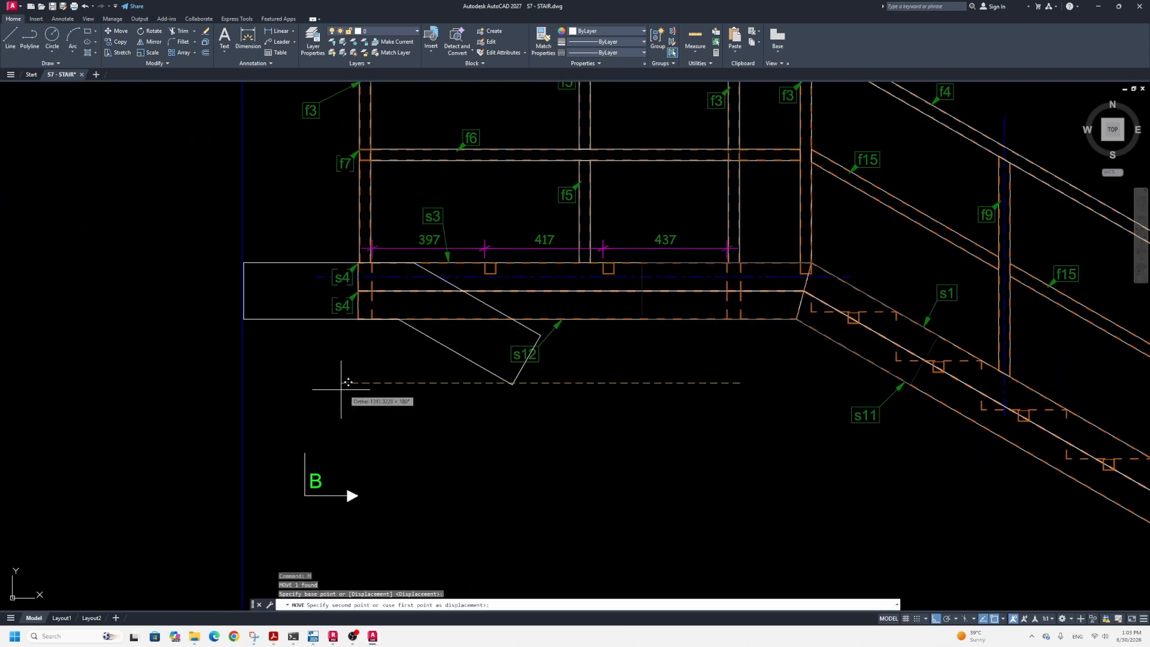
scroll(334, 385, "down", 6)
scroll(238, 361, "up", 6)
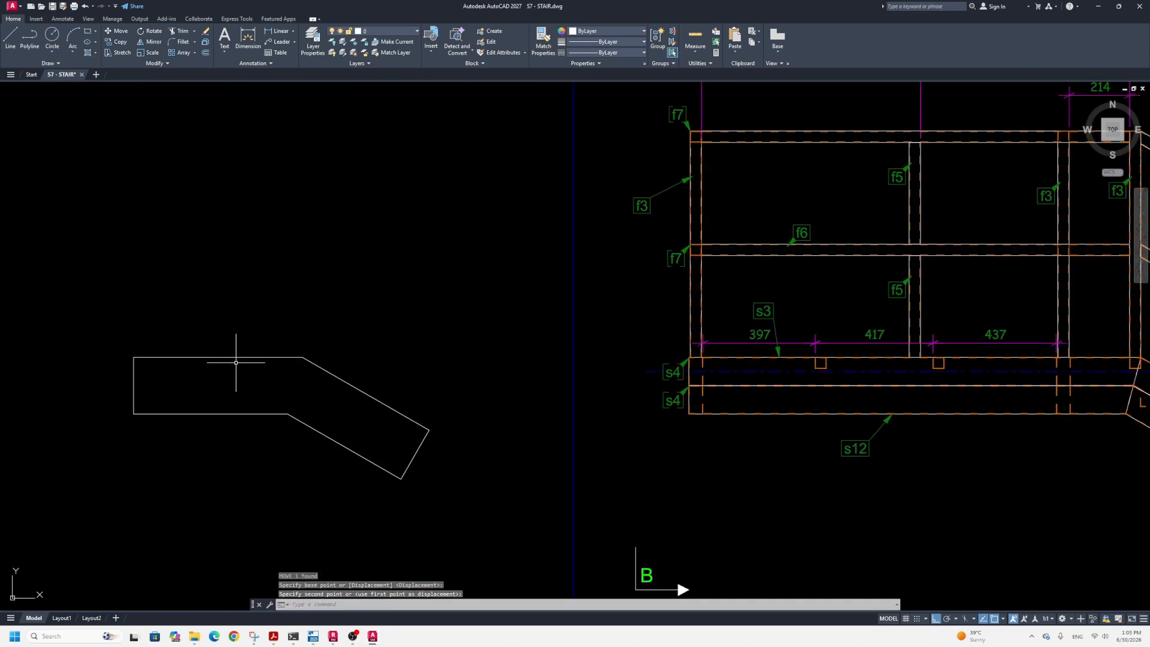
- Examine the moved stringer outline as a separate object, then compare it with the front view and the whole stair sheet
left_click(421, 239)
left_click(349, 336)
scroll(350, 335, "down", 1)
scroll(430, 260, "down", 3)
key("Escape")
left_click(481, 273)
left_click(304, 326)
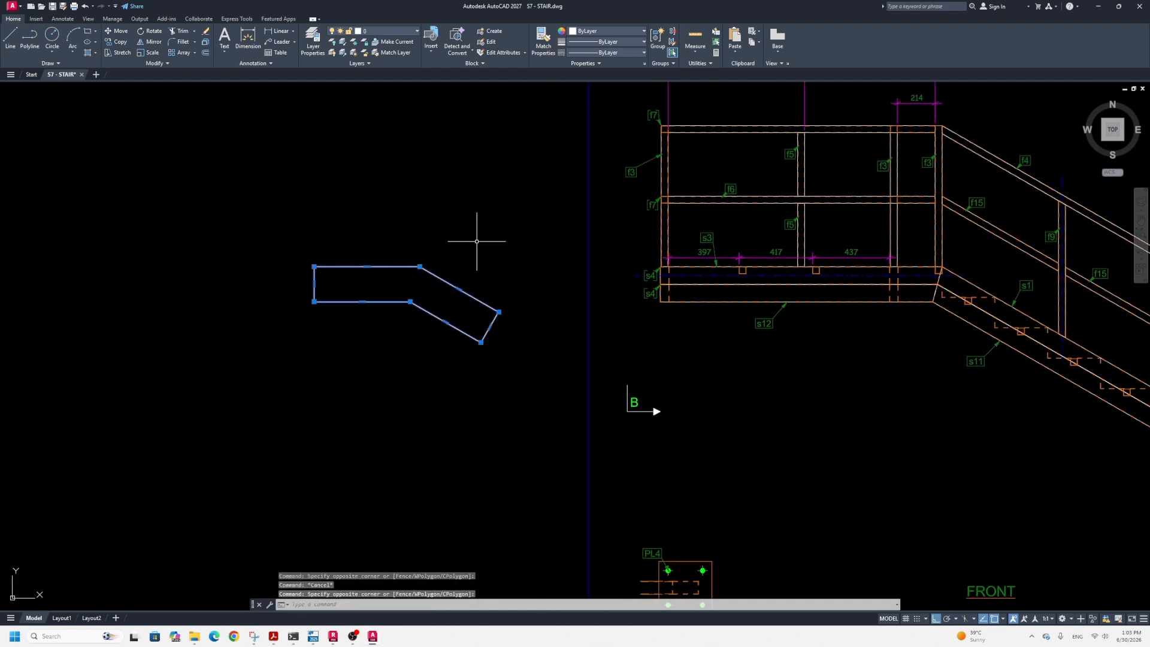
key("Escape")
middle_click_drag(477, 241, 71, 225)
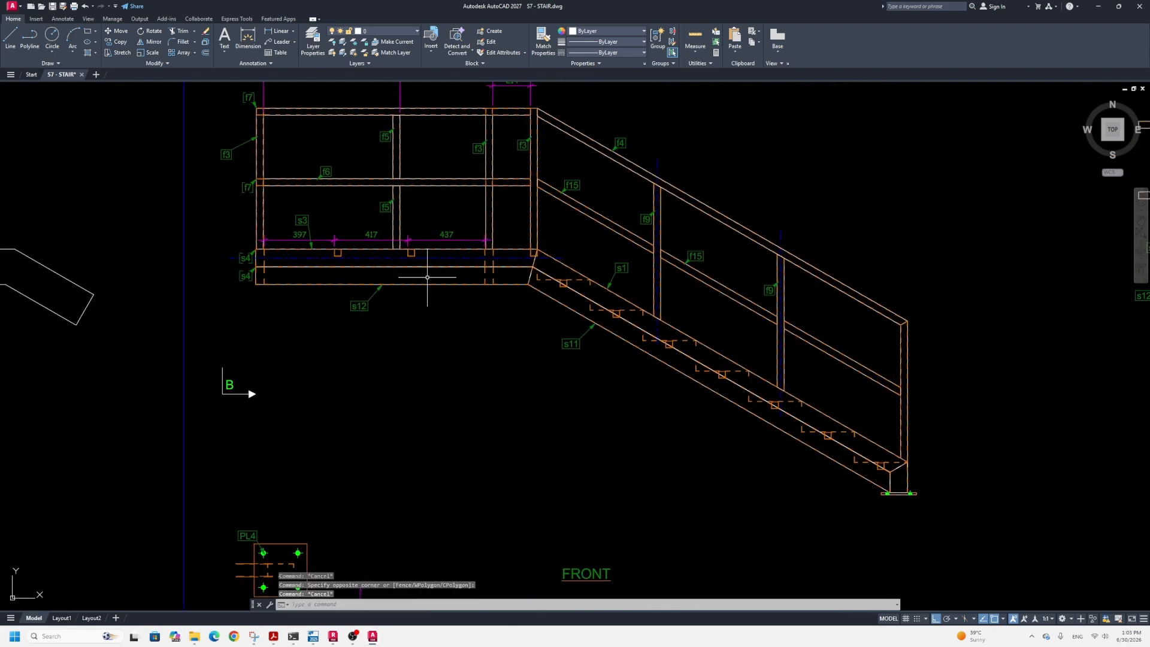
middle_click_drag(427, 277, 521, 291)
left_click(513, 321)
key("Escape")
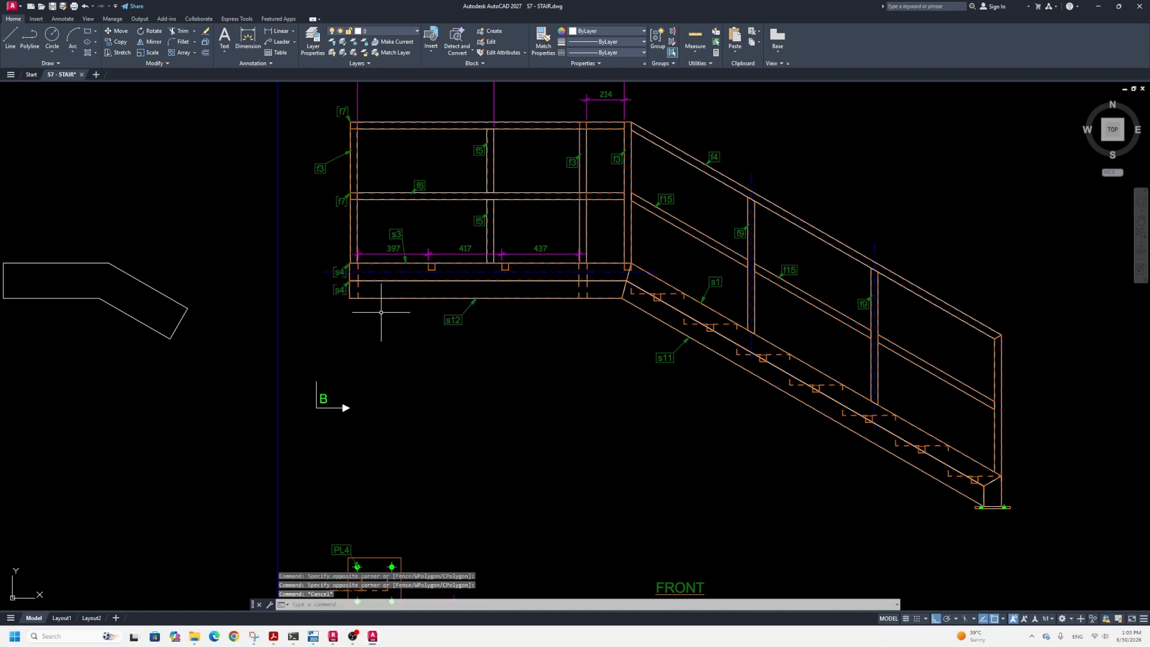
scroll(532, 271, "down", 3)
middle_click_drag(599, 222, 405, 145)
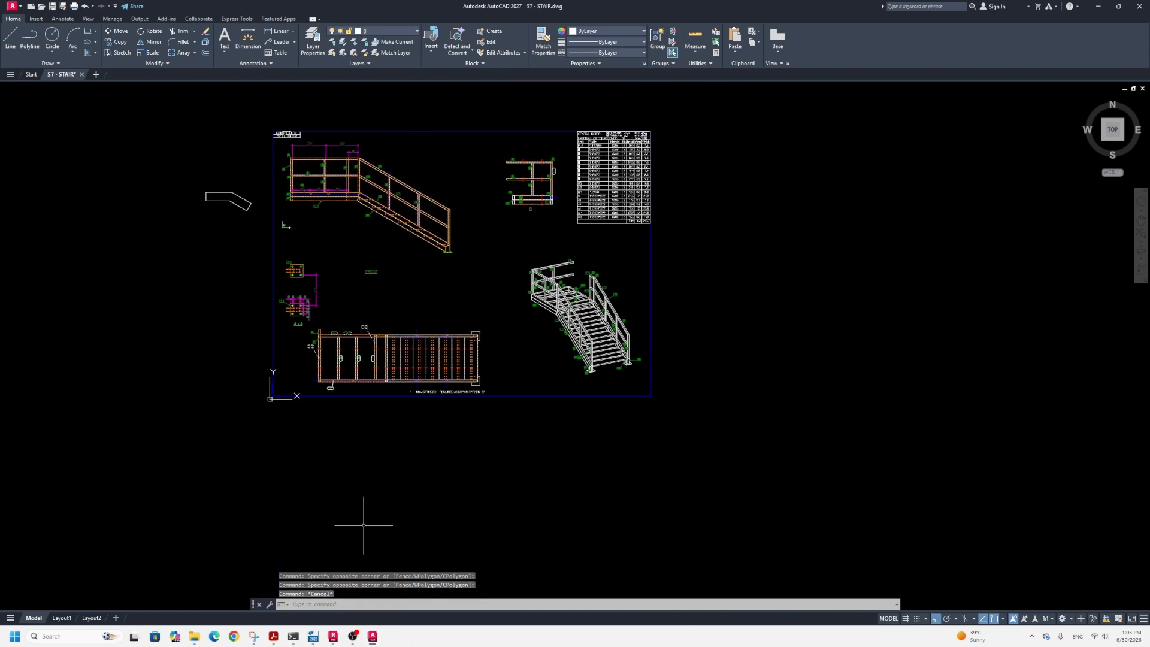